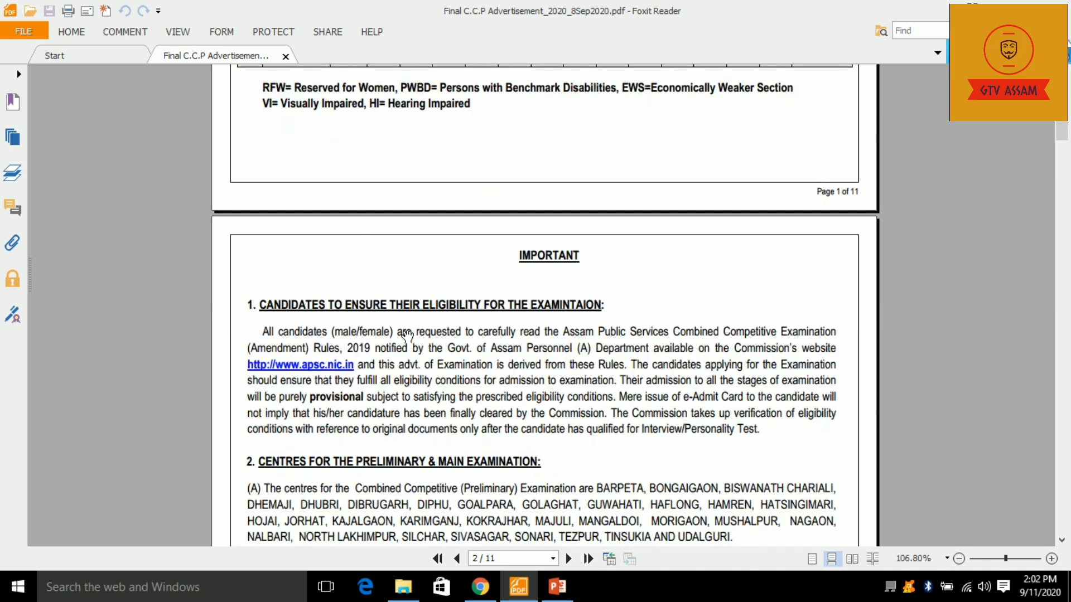
pyautogui.scroll(-1, 333, 287)
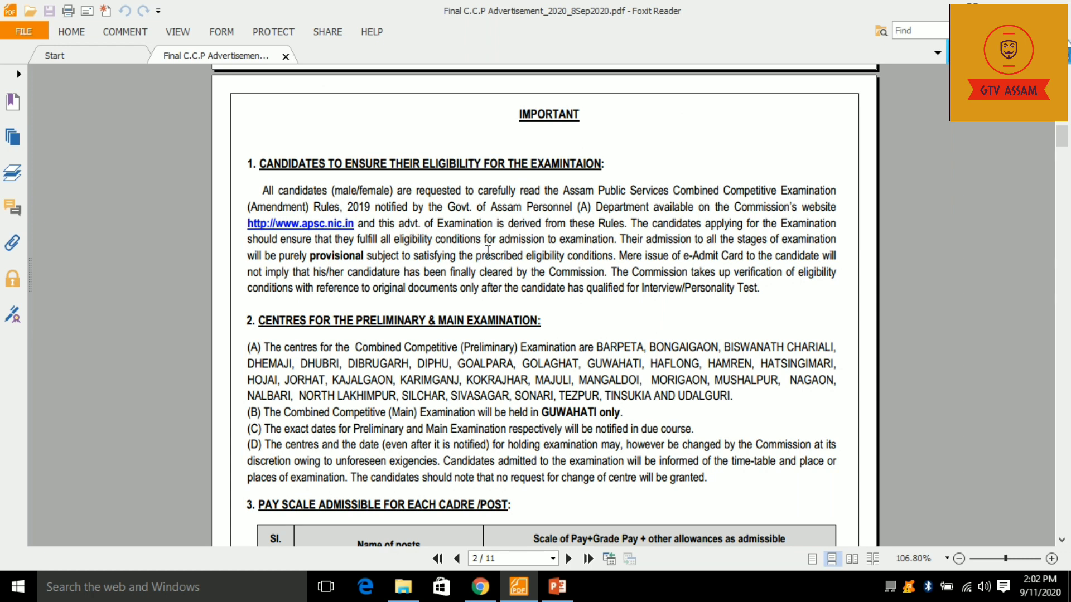
# - Scroll through page 2 and highlight the list of preliminary exam centres
pyautogui.scroll(-3, 434, 198)
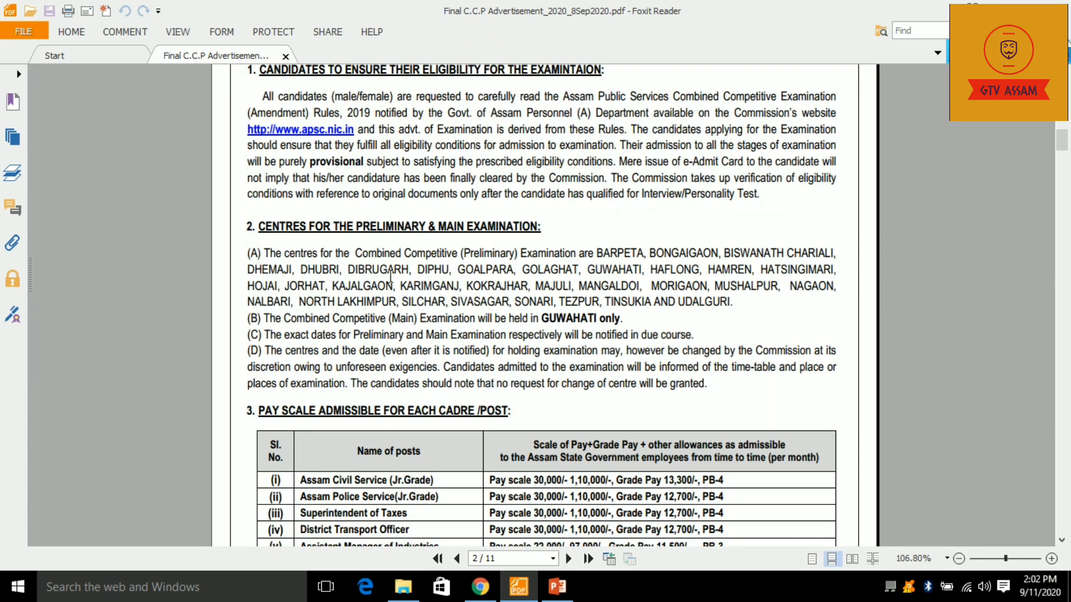
pyautogui.scroll(-1, 343, 251)
pyautogui.scroll(3, 357, 193)
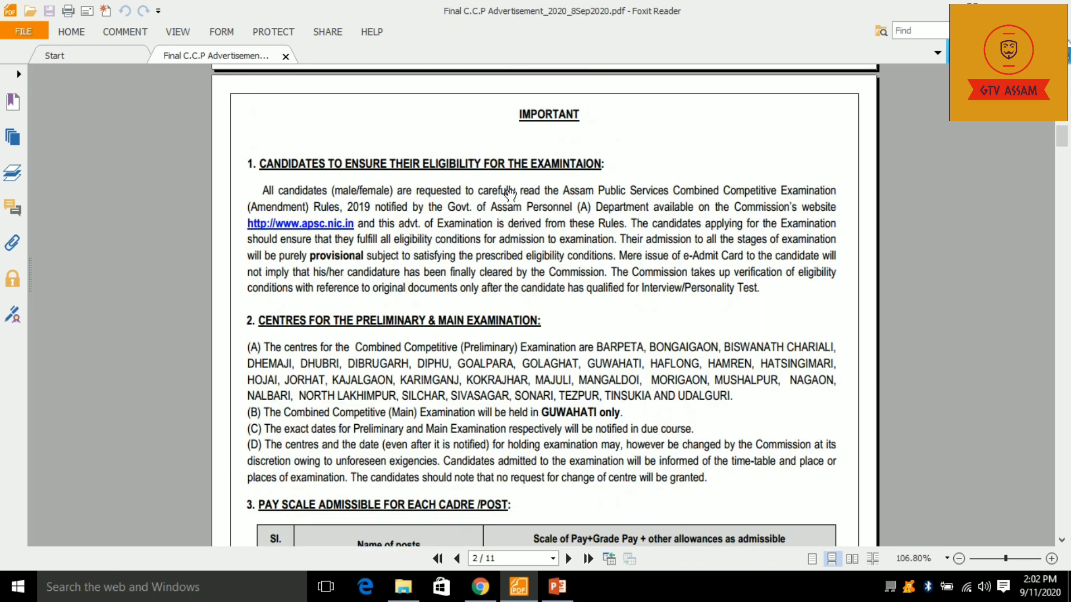
pyautogui.scroll(-1, 502, 200)
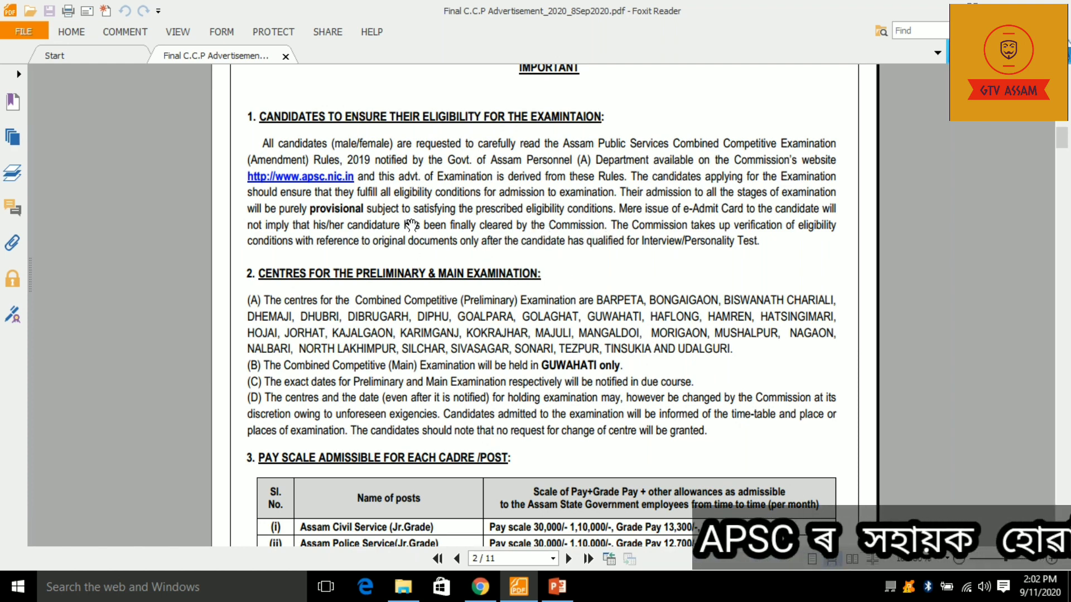
pyautogui.scroll(-1, 423, 239)
pyautogui.scroll(-1, 423, 238)
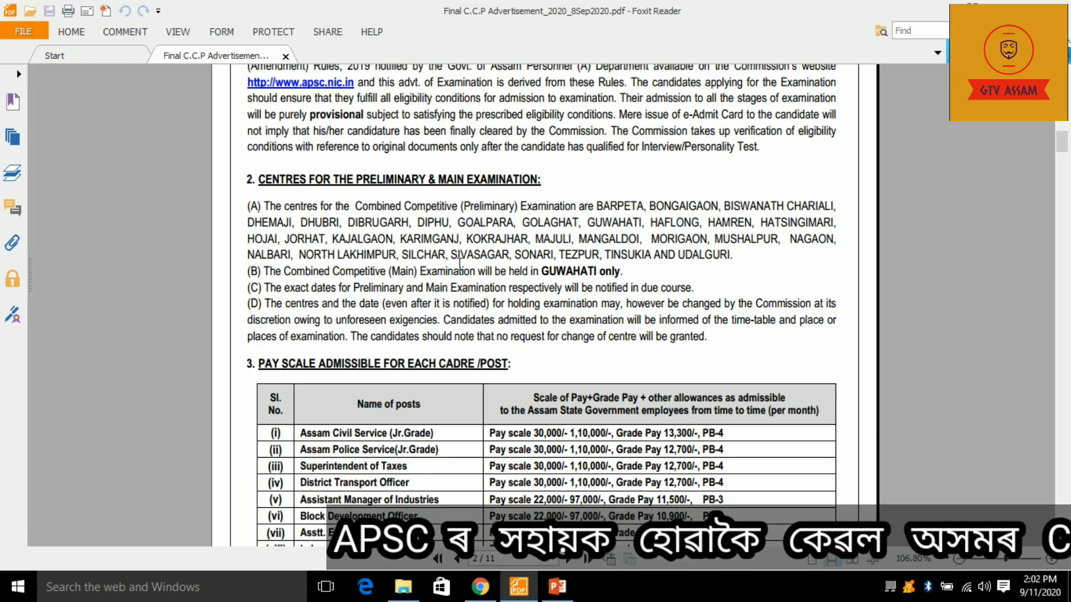
pyautogui.scroll(-1, 331, 180)
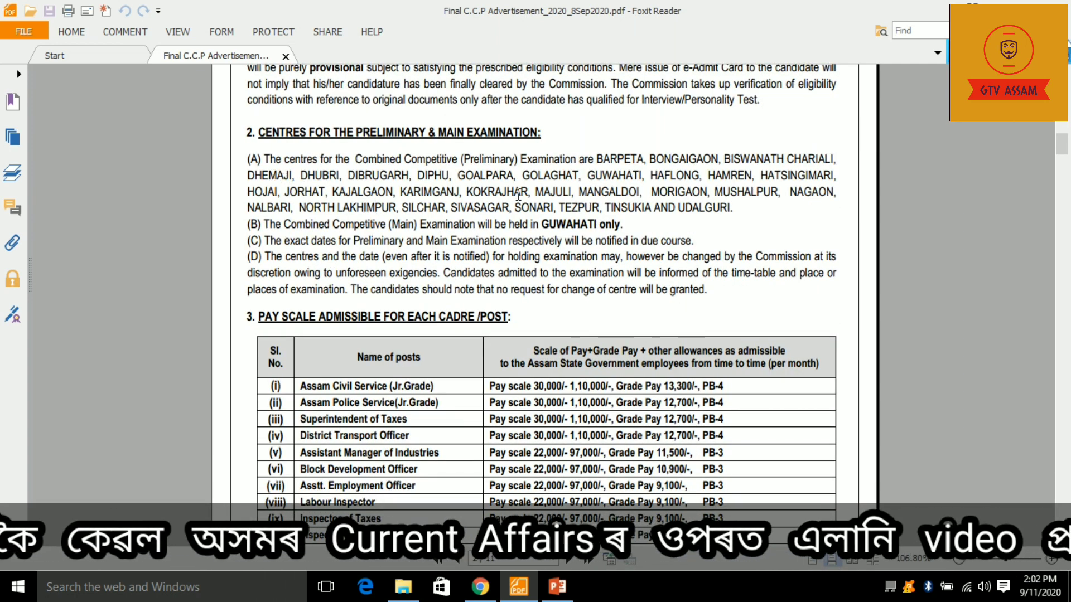
pyautogui.moveTo(247, 176); pyautogui.dragTo(734, 208)
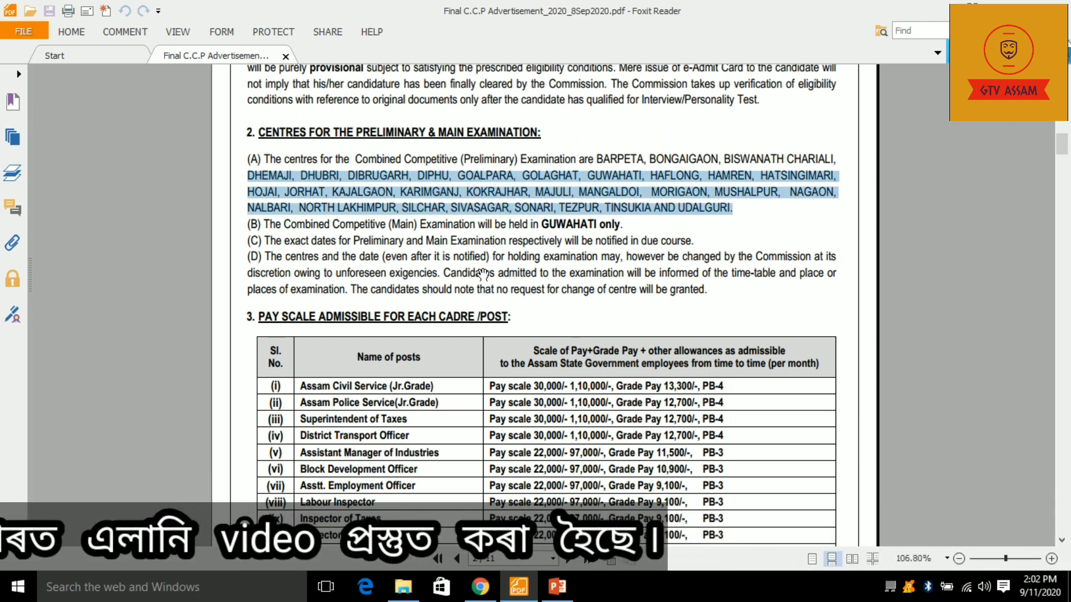
# - Highlight GUWAHATI and the Assam Civil Service pay scale, then continue to section 4, How to Apply
pyautogui.scroll(-2, 498, 241)
pyautogui.moveTo(541, 130); pyautogui.dragTo(599, 134)
pyautogui.scroll(-2, 432, 239)
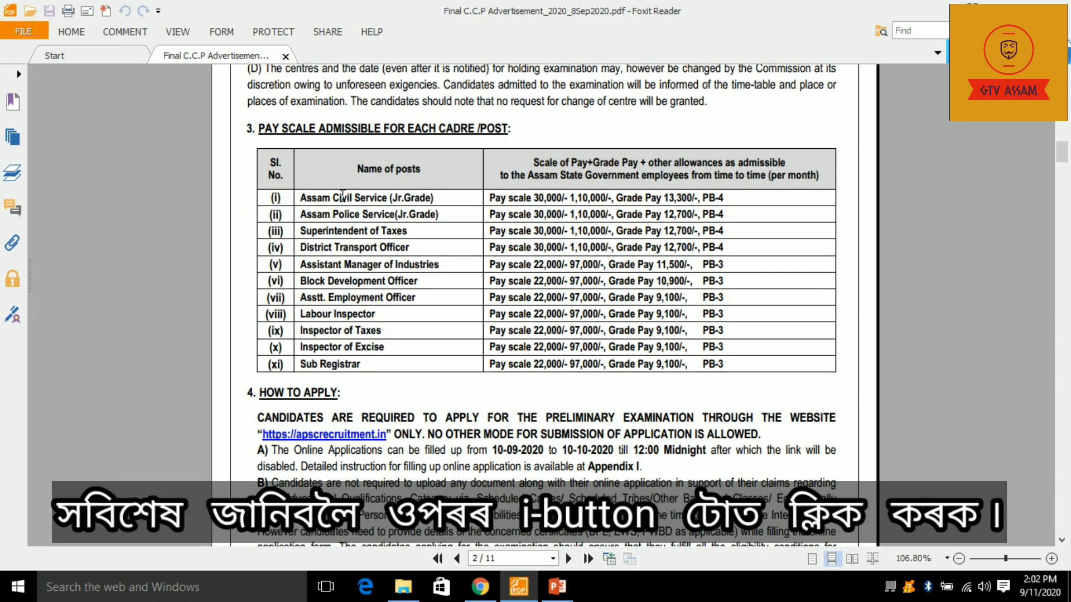
pyautogui.moveTo(489, 197); pyautogui.dragTo(611, 200)
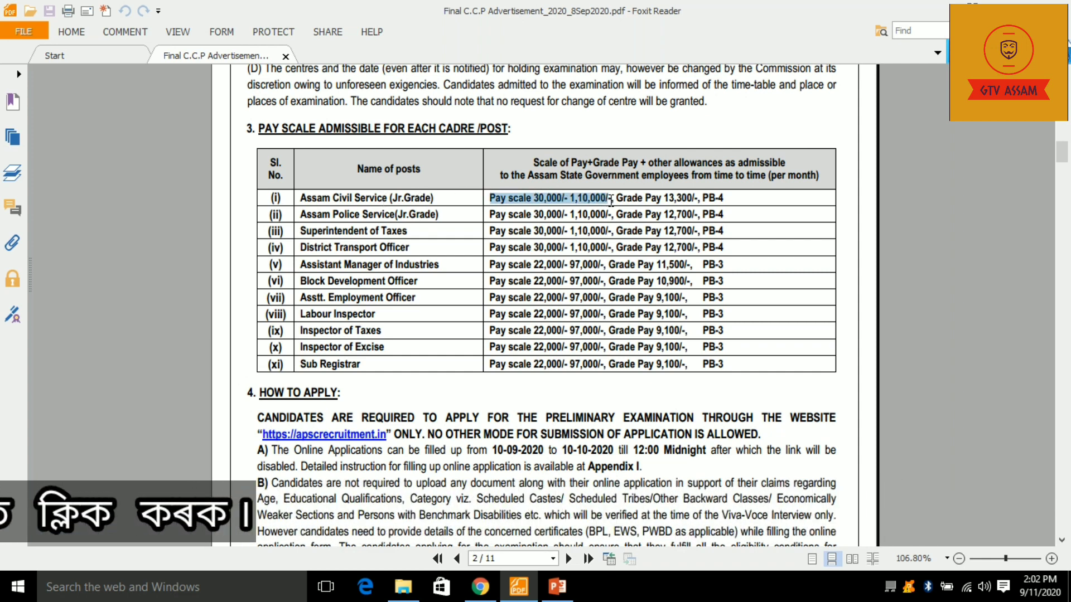
pyautogui.click(676, 198)
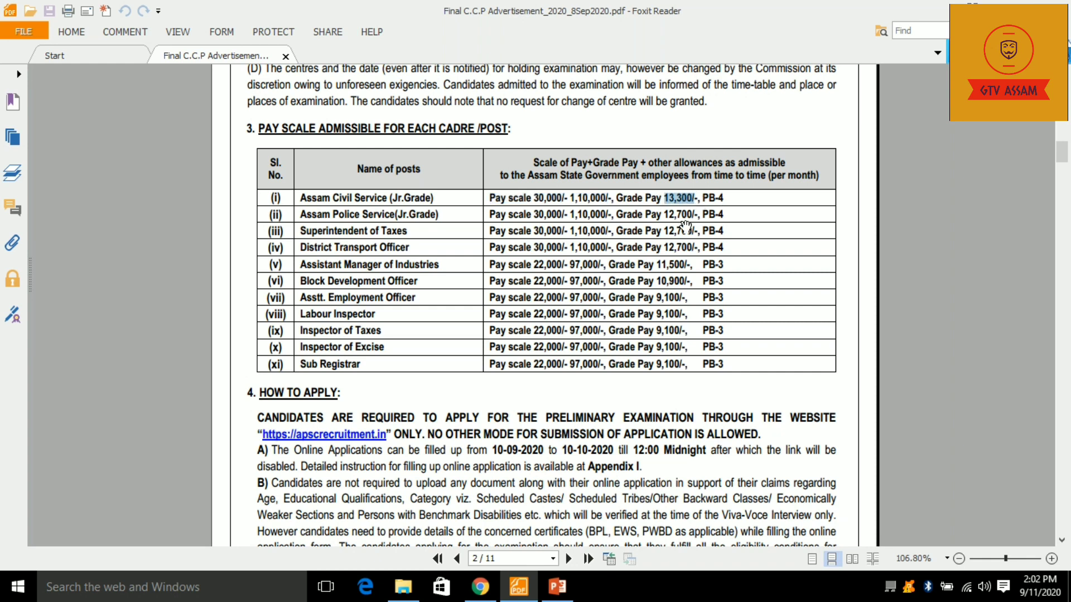
pyautogui.scroll(-3, 578, 279)
pyautogui.scroll(-4, 363, 333)
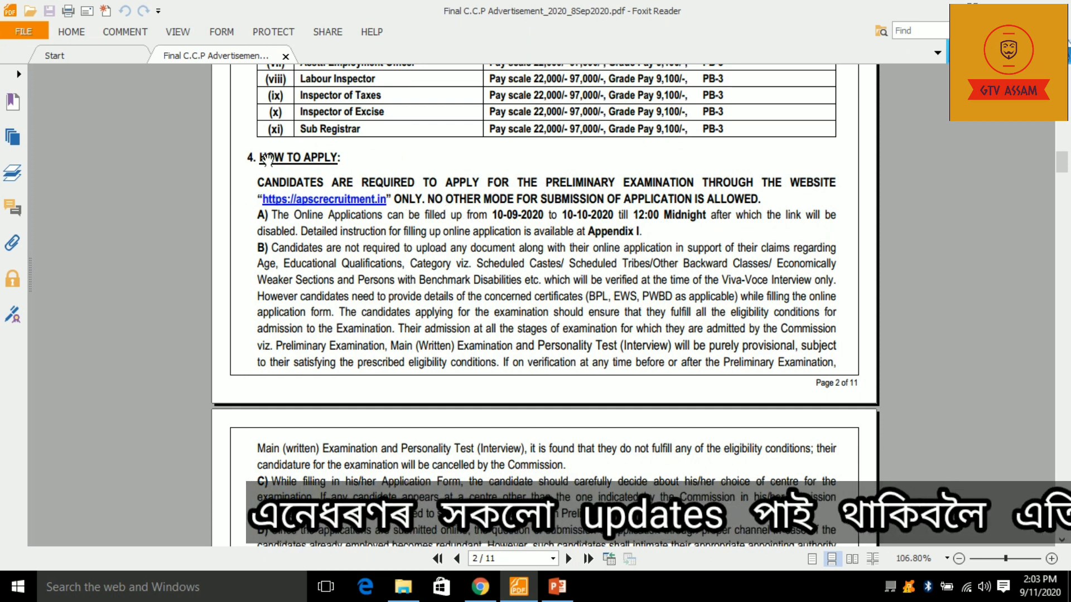
# - Scroll down to page 3's section 5 Fees for Preliminary Examination table
pyautogui.scroll(-2, 413, 248)
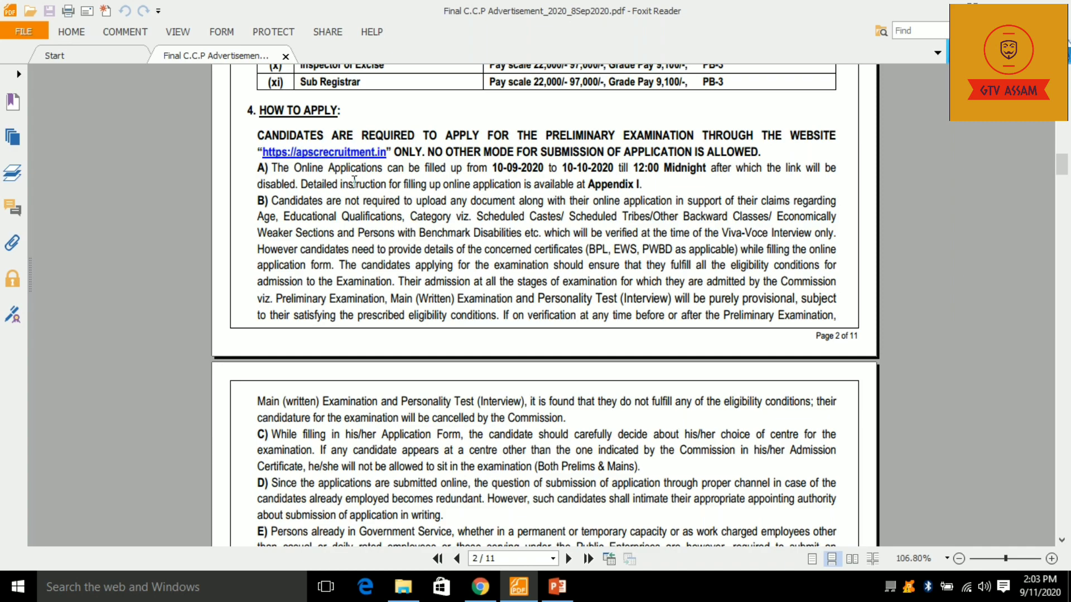
pyautogui.scroll(-6, 354, 180)
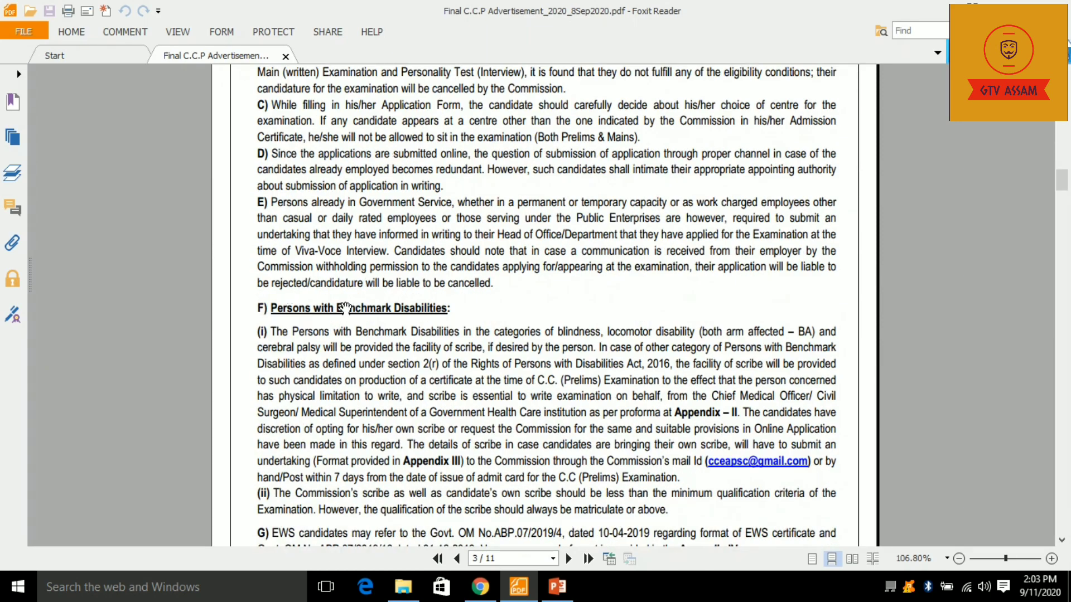
pyautogui.scroll(-6, 346, 308)
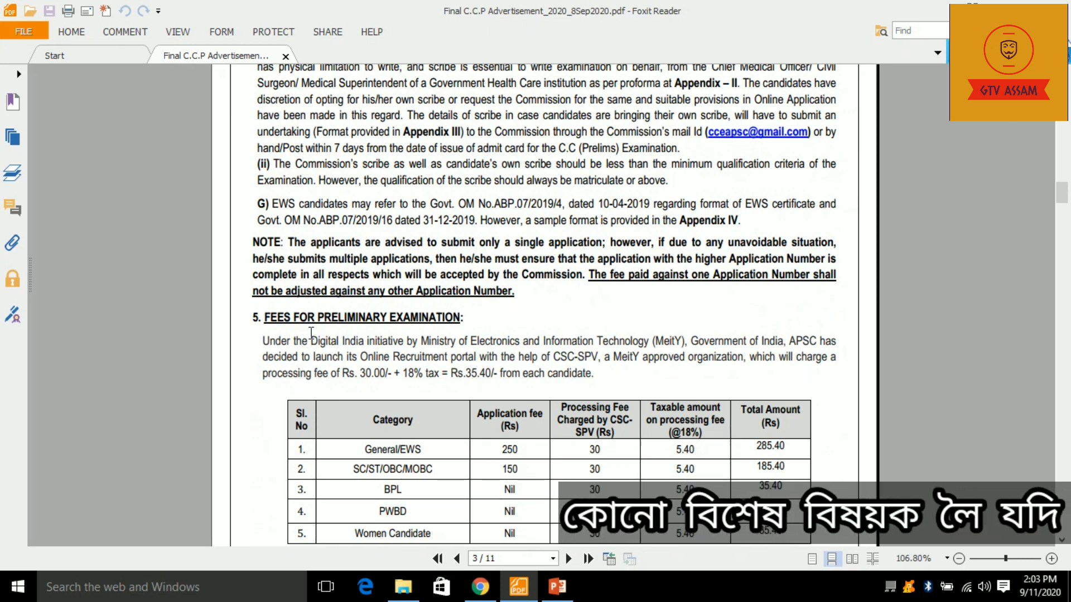
pyautogui.scroll(-2, 311, 333)
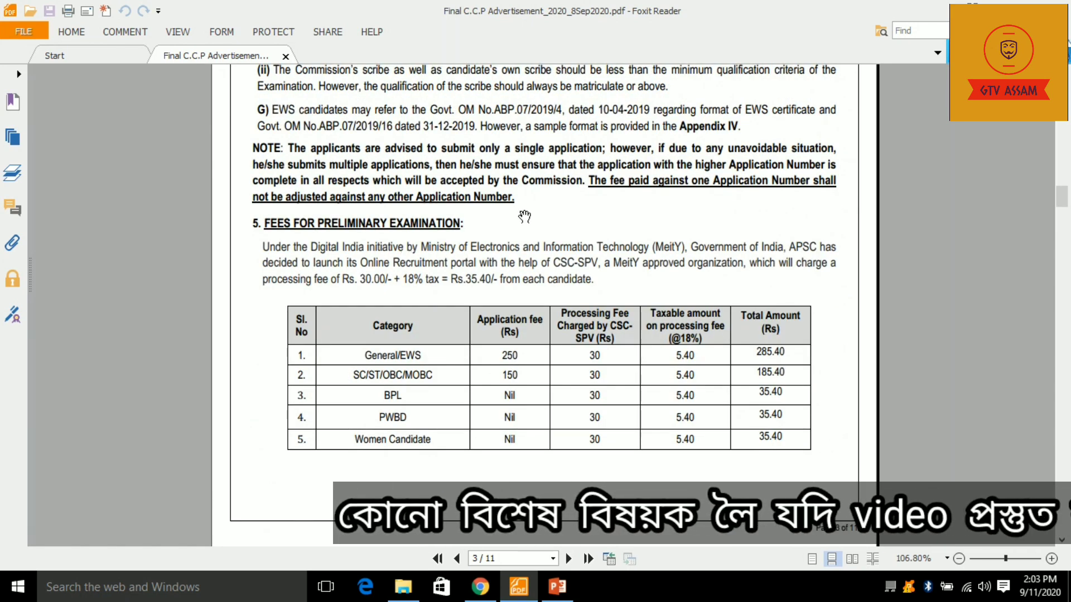
pyautogui.scroll(3, 524, 217)
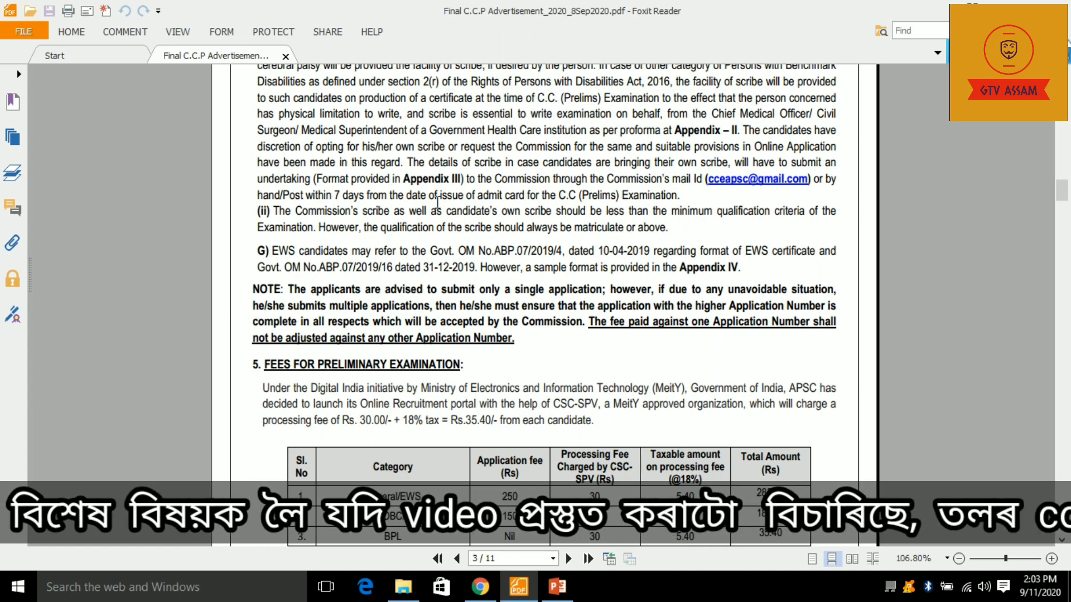
pyautogui.scroll(2, 438, 201)
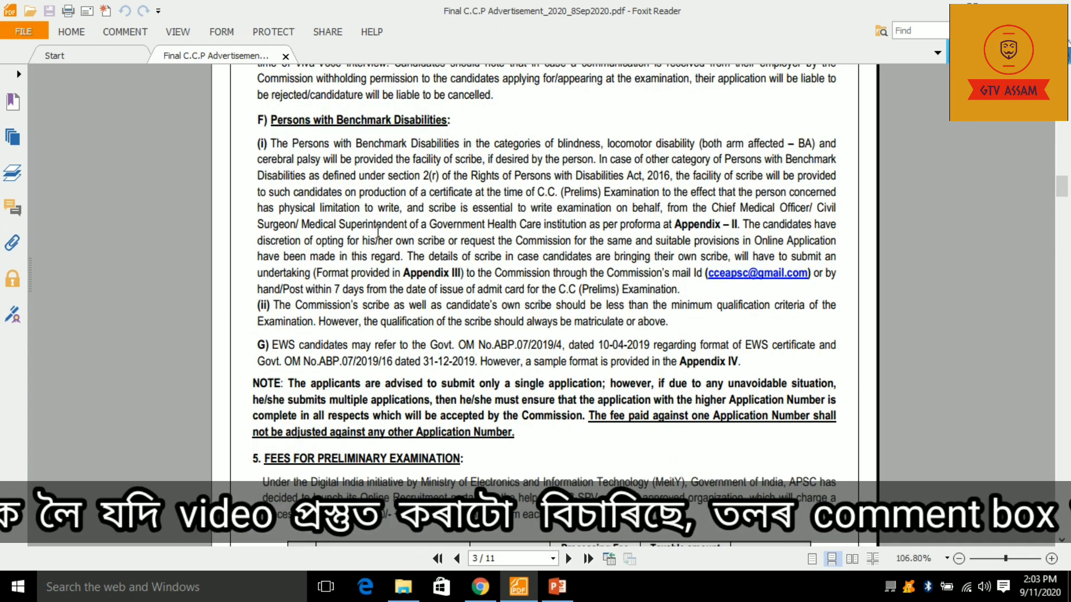
pyautogui.scroll(-2, 378, 232)
pyautogui.scroll(-1, 528, 271)
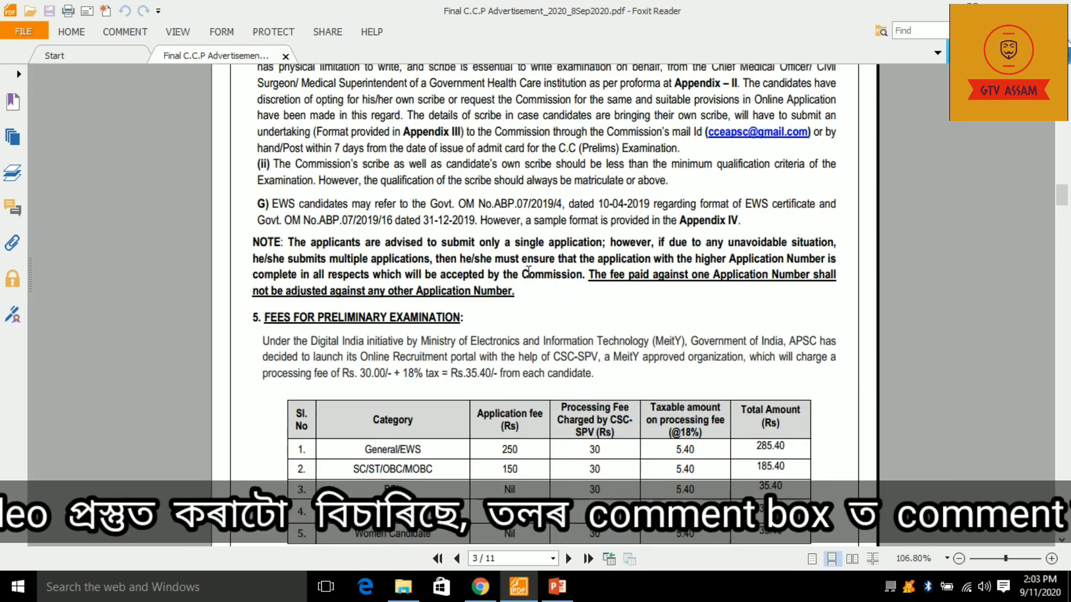
pyautogui.scroll(-2, 528, 272)
pyautogui.scroll(-1, 435, 312)
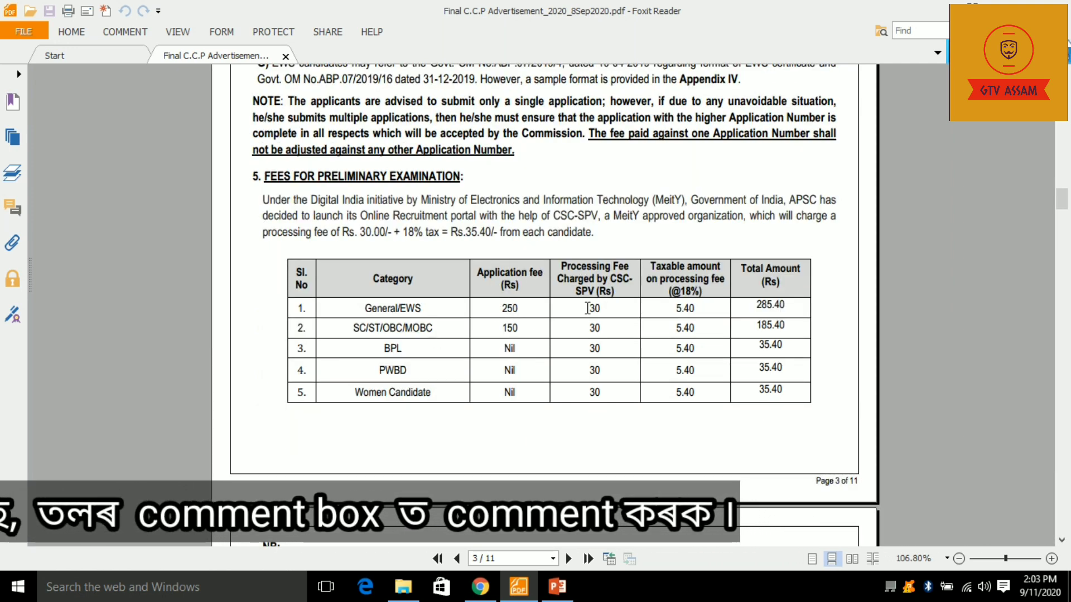
# - Highlight the General/EWS total fee of 285.40 in the fee table
pyautogui.moveTo(753, 305); pyautogui.dragTo(787, 304)
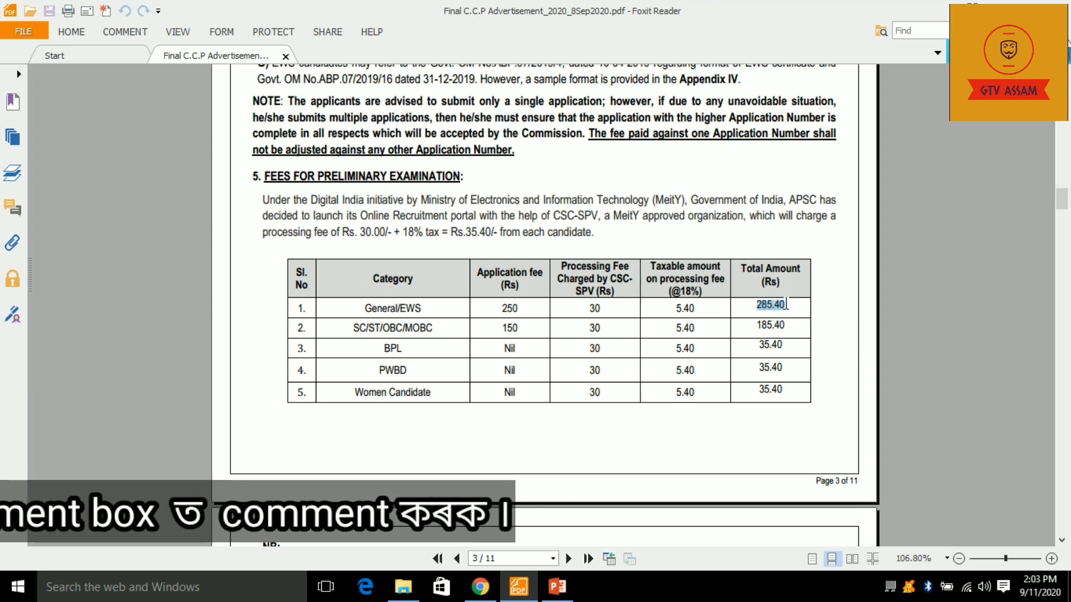
pyautogui.scroll(-2, 781, 301)
pyautogui.click(762, 295)
pyautogui.moveTo(759, 298); pyautogui.dragTo(788, 296)
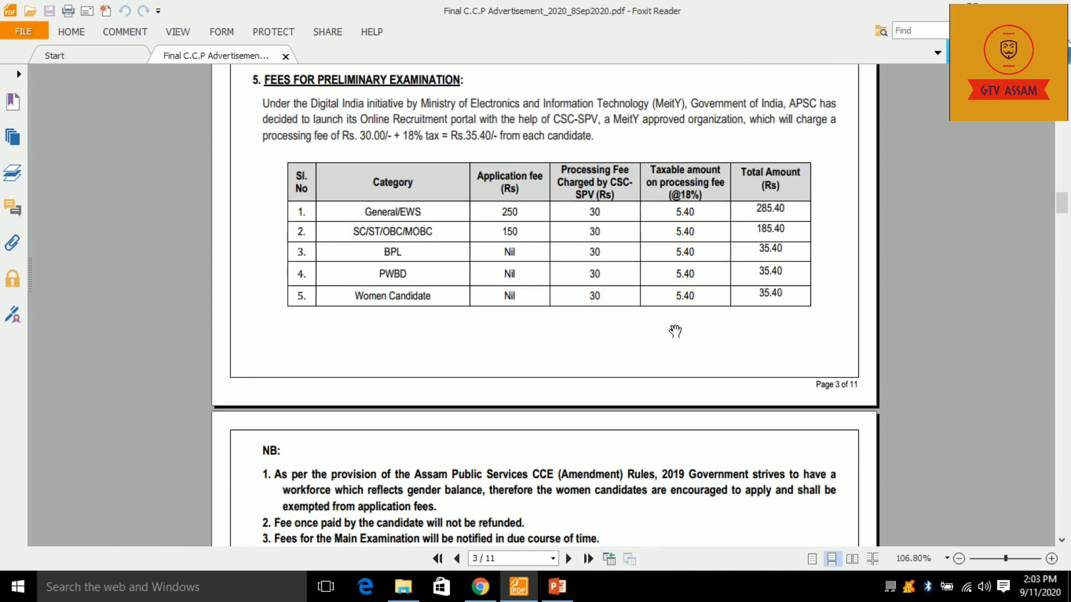
pyautogui.scroll(-8, 593, 376)
pyautogui.scroll(6, 837, 246)
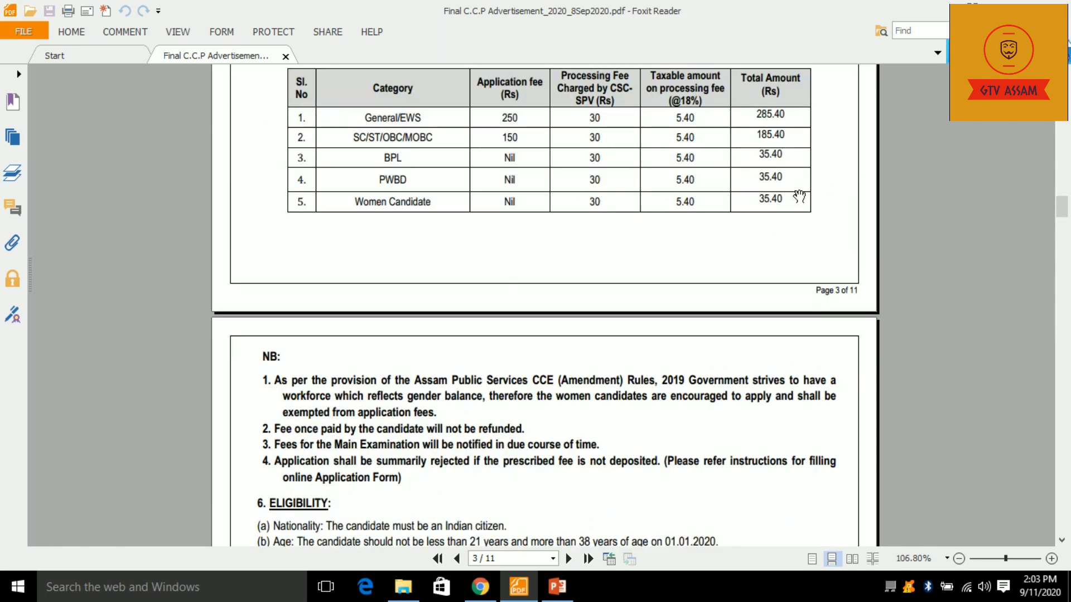
# - Select the 38 years age limit and scroll on to the 400-mark Preliminary Examination papers table
pyautogui.scroll(-3, 759, 231)
pyautogui.scroll(-3, 741, 238)
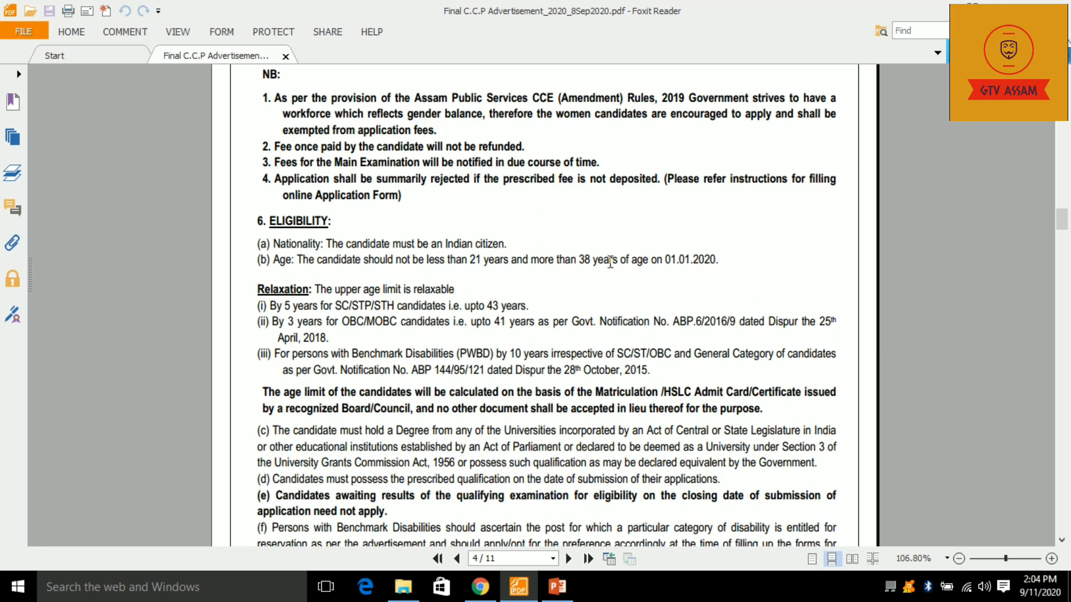
pyautogui.moveTo(577, 257); pyautogui.dragTo(598, 258)
pyautogui.scroll(-2, 474, 302)
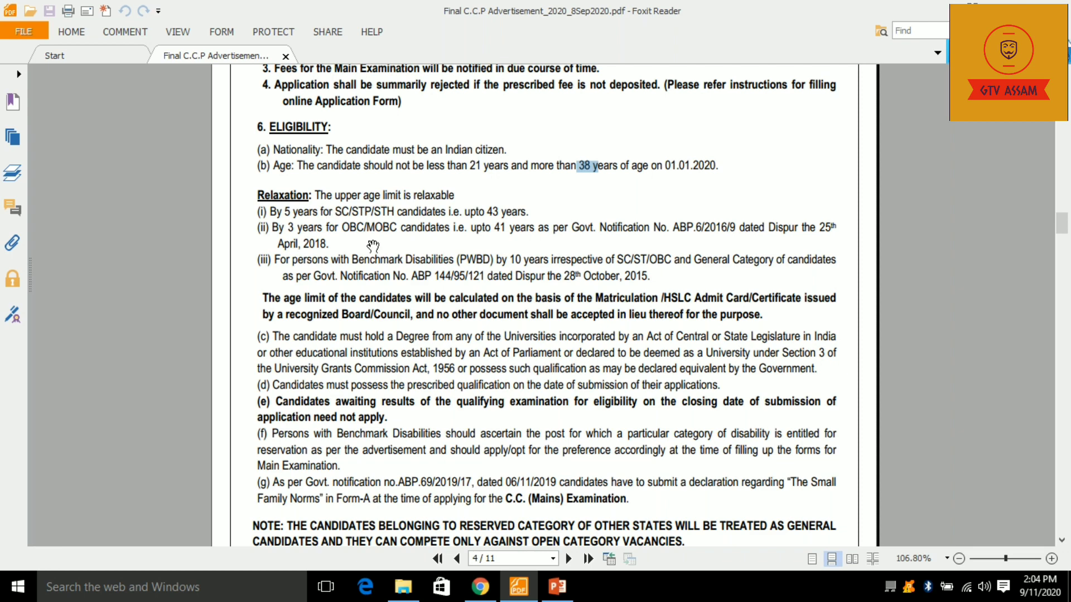
pyautogui.scroll(-1, 372, 246)
pyautogui.scroll(-1, 365, 222)
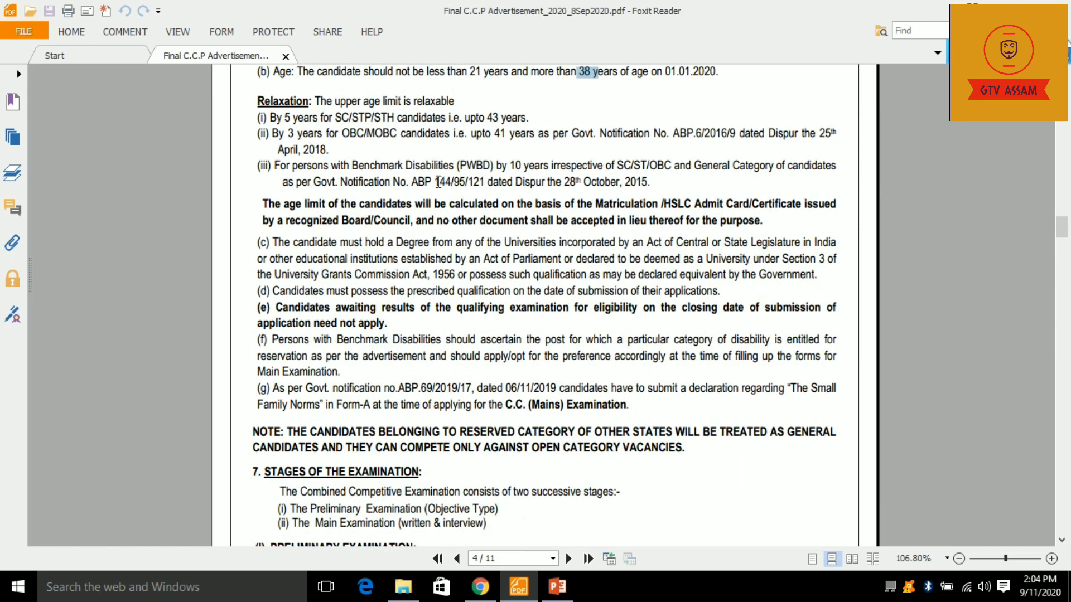
pyautogui.scroll(-4, 366, 206)
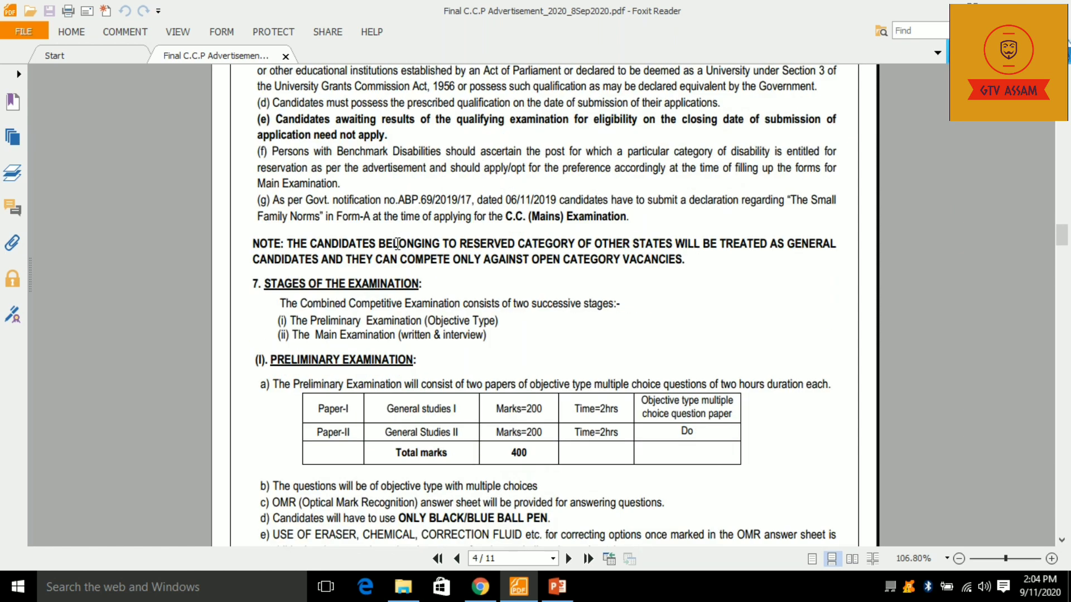
pyautogui.scroll(-1, 465, 365)
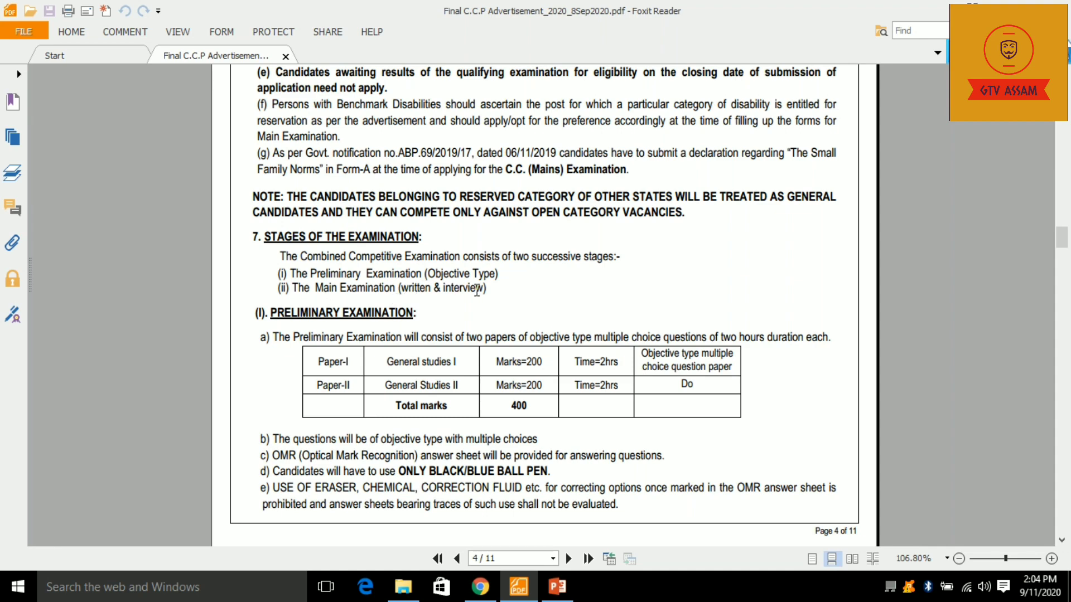
pyautogui.scroll(-3, 477, 289)
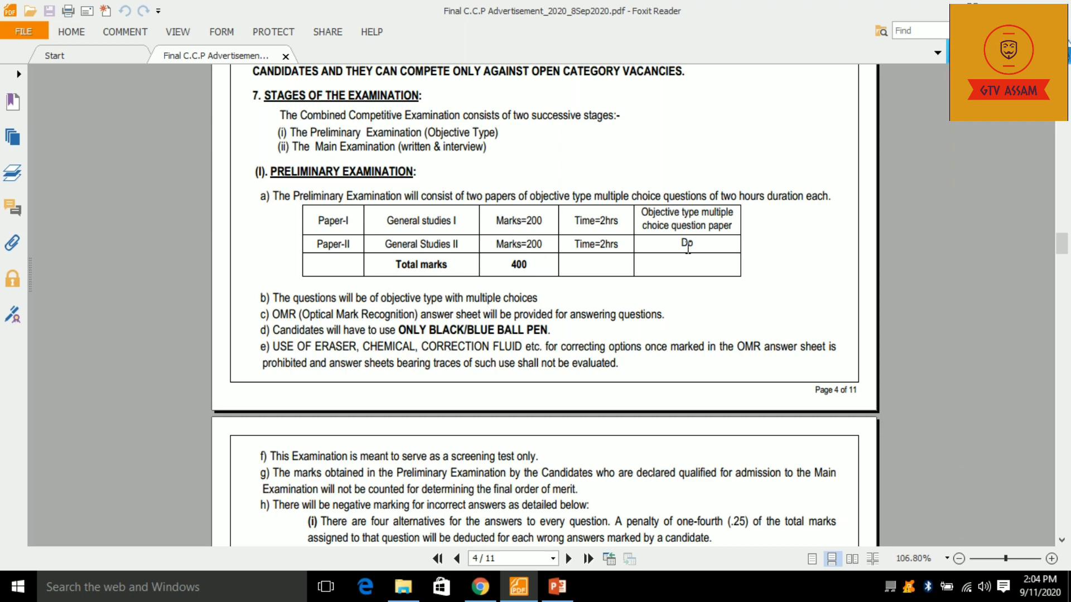
# - Read through pages 5–11: optional subjects, interview rules and appendices up to Appendix-IV
pyautogui.scroll(-6, 376, 271)
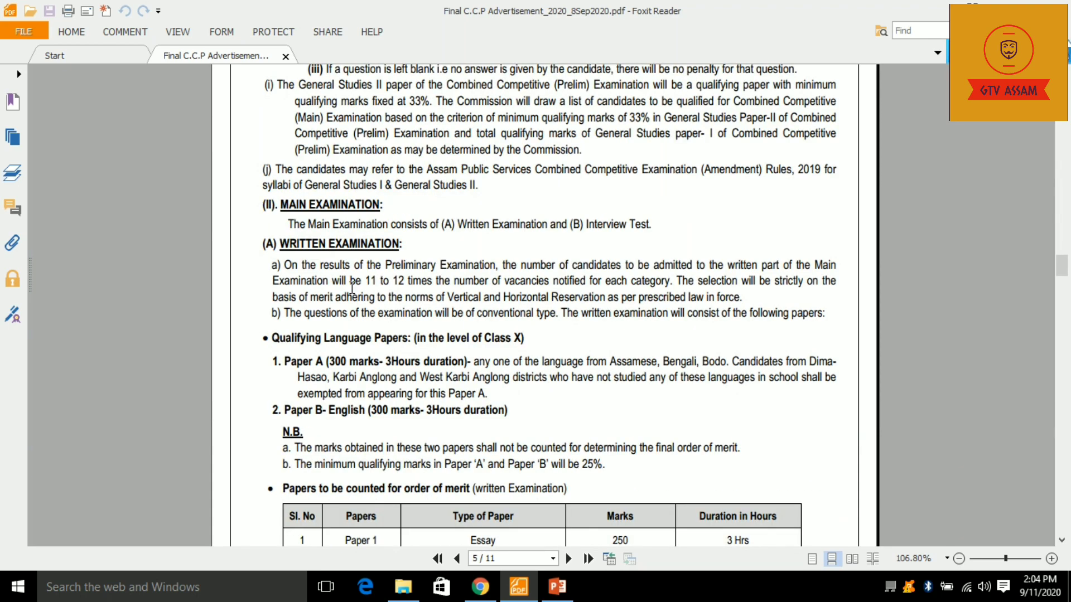
pyautogui.scroll(-1, 312, 223)
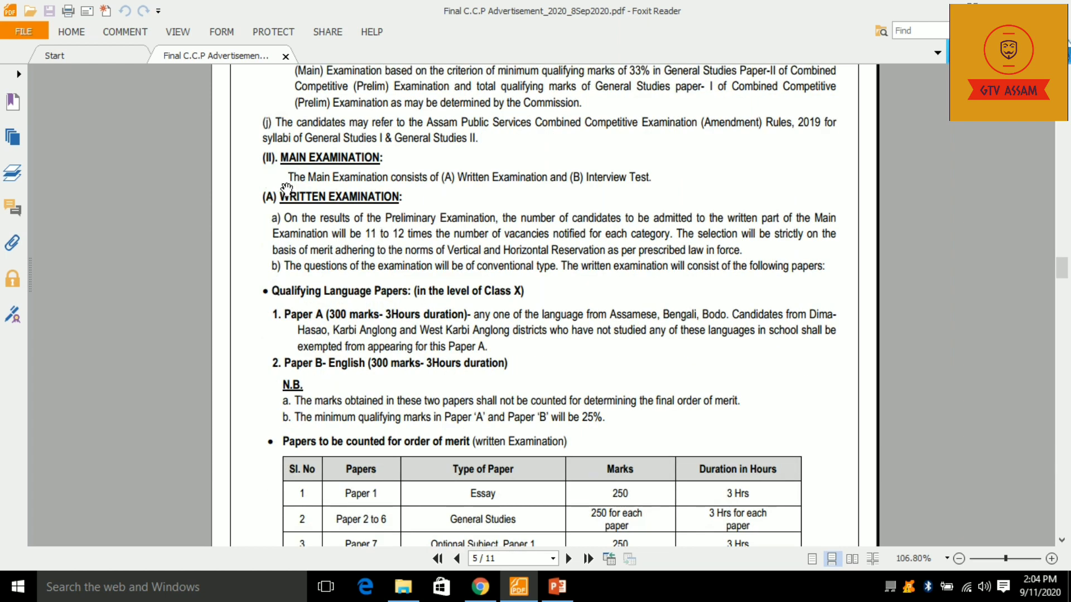
pyautogui.scroll(-1, 379, 281)
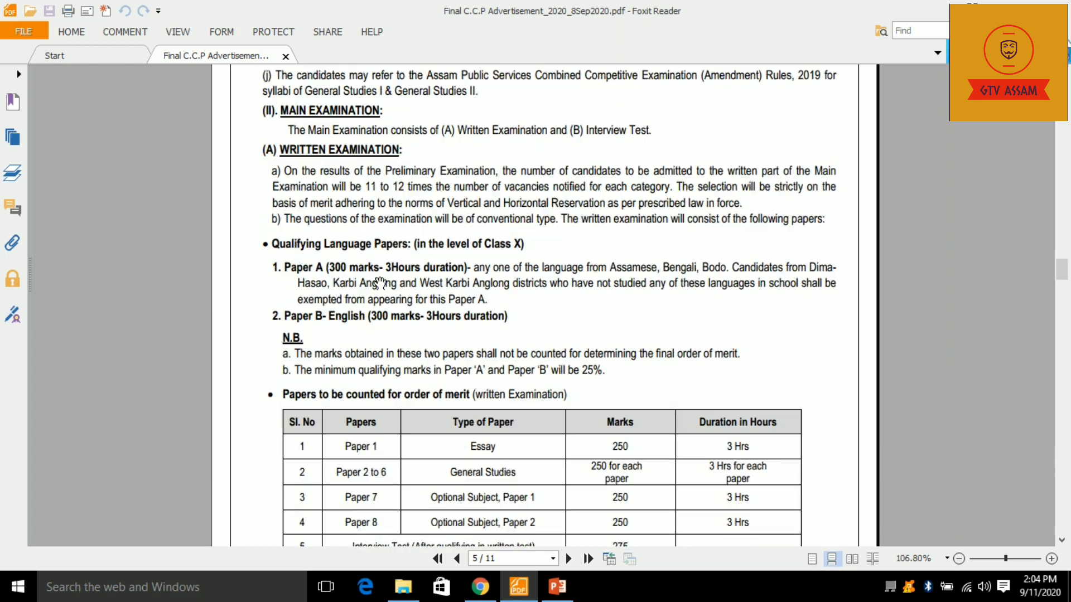
pyautogui.scroll(-2, 371, 230)
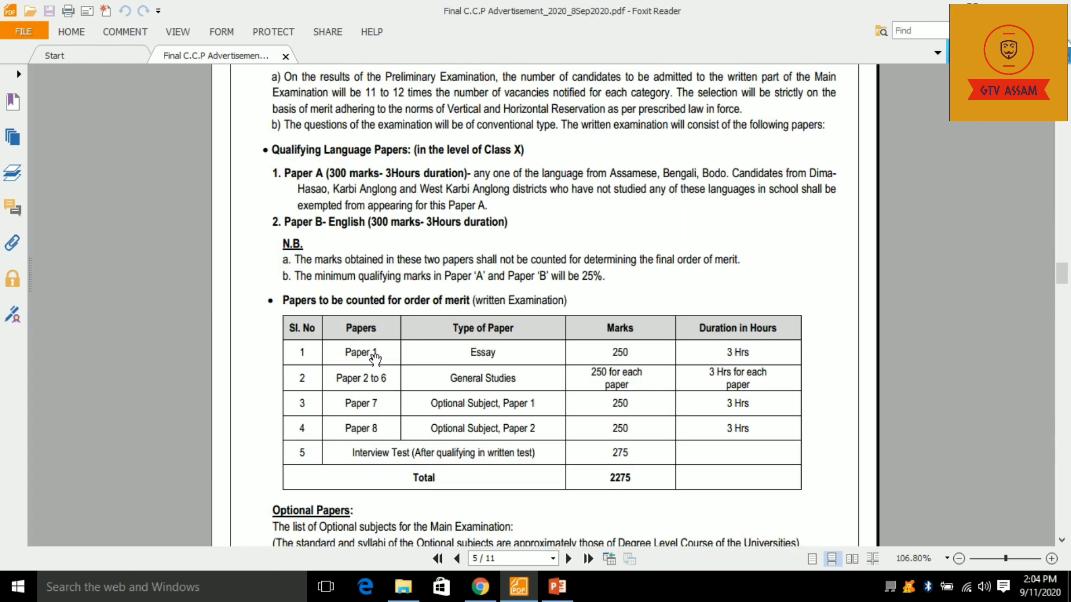
pyautogui.scroll(-7, 429, 283)
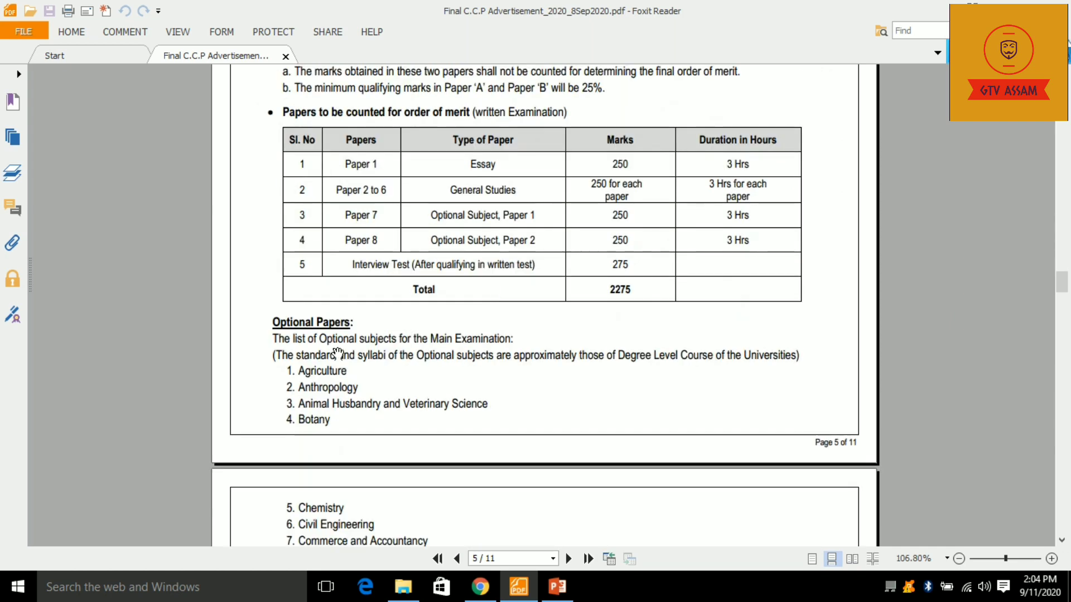
pyautogui.scroll(-1, 329, 252)
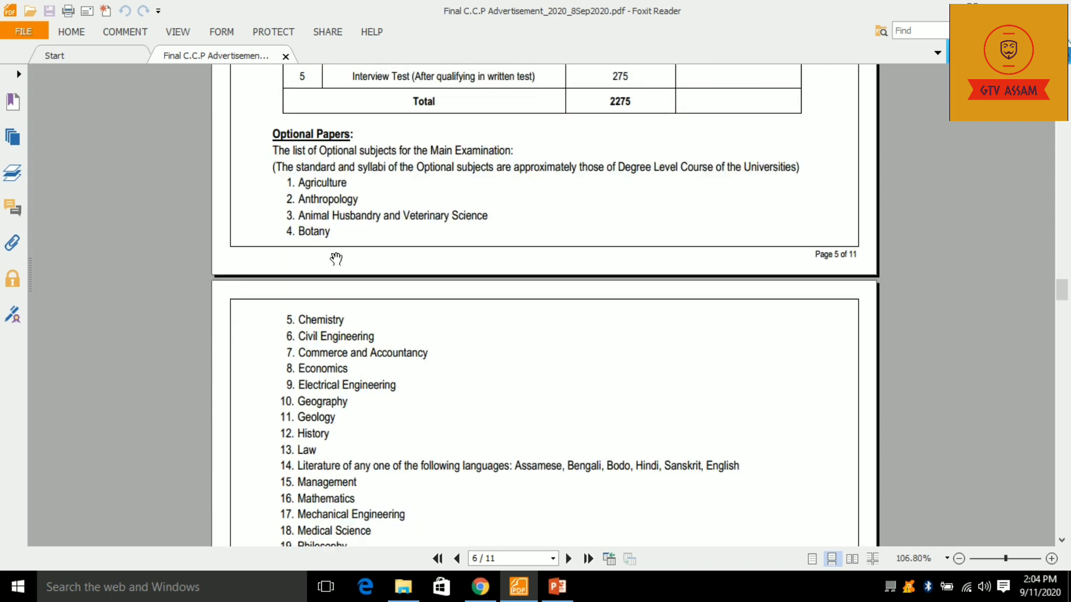
pyautogui.scroll(-1, 329, 216)
pyautogui.scroll(3, 342, 227)
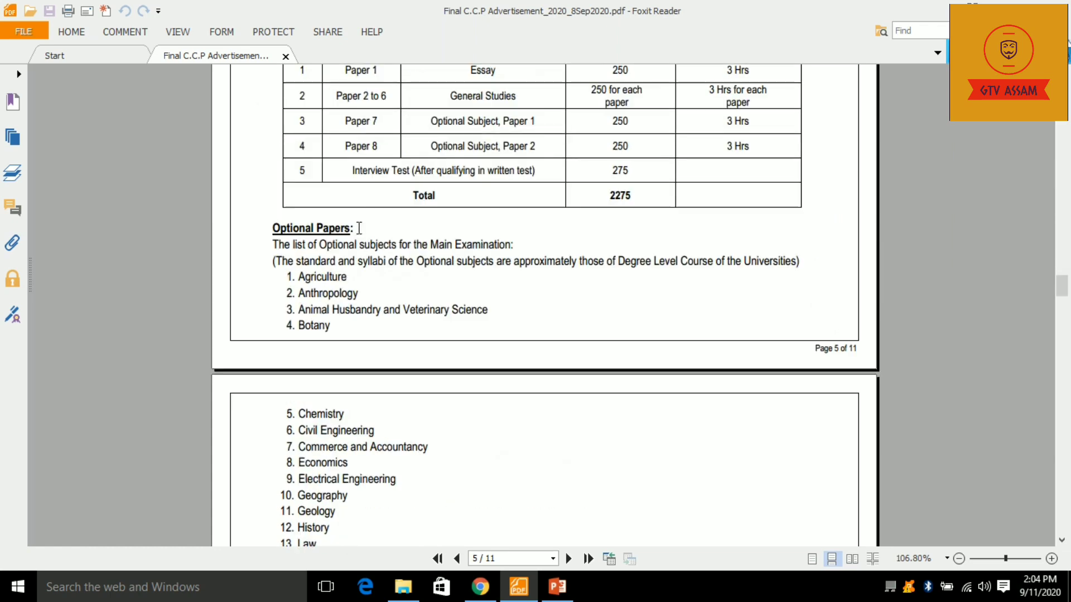
pyautogui.scroll(-2, 370, 270)
pyautogui.scroll(-1, 407, 274)
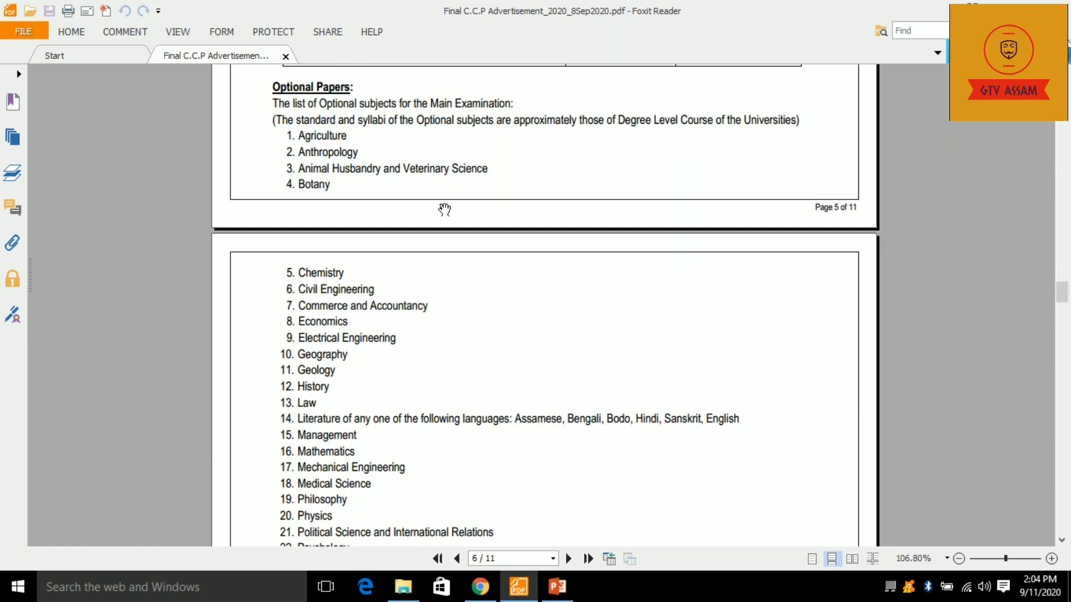
pyautogui.scroll(-1, 444, 255)
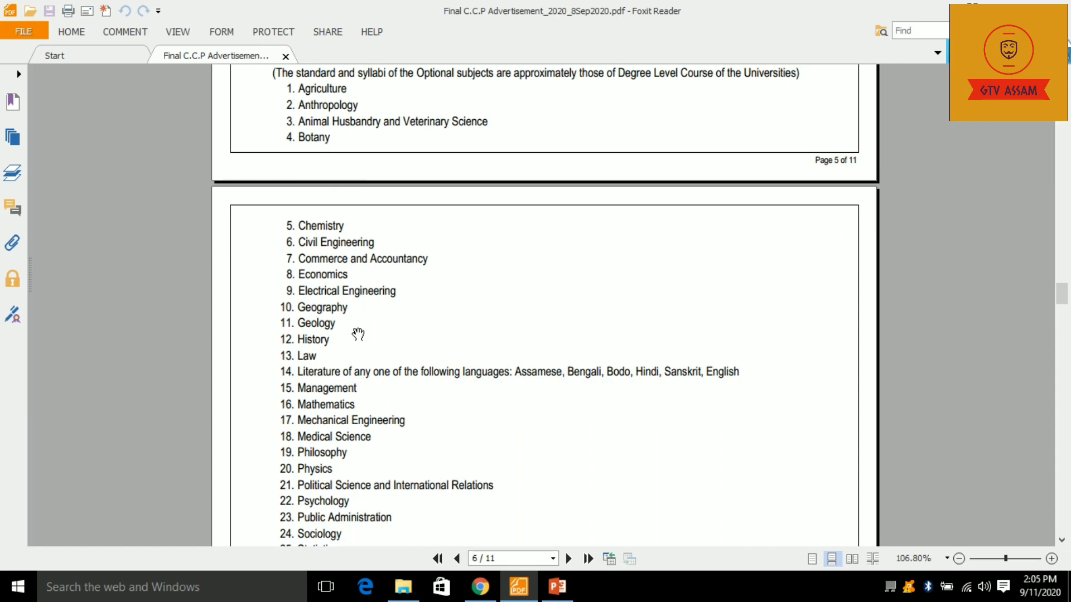
pyautogui.scroll(-2, 370, 297)
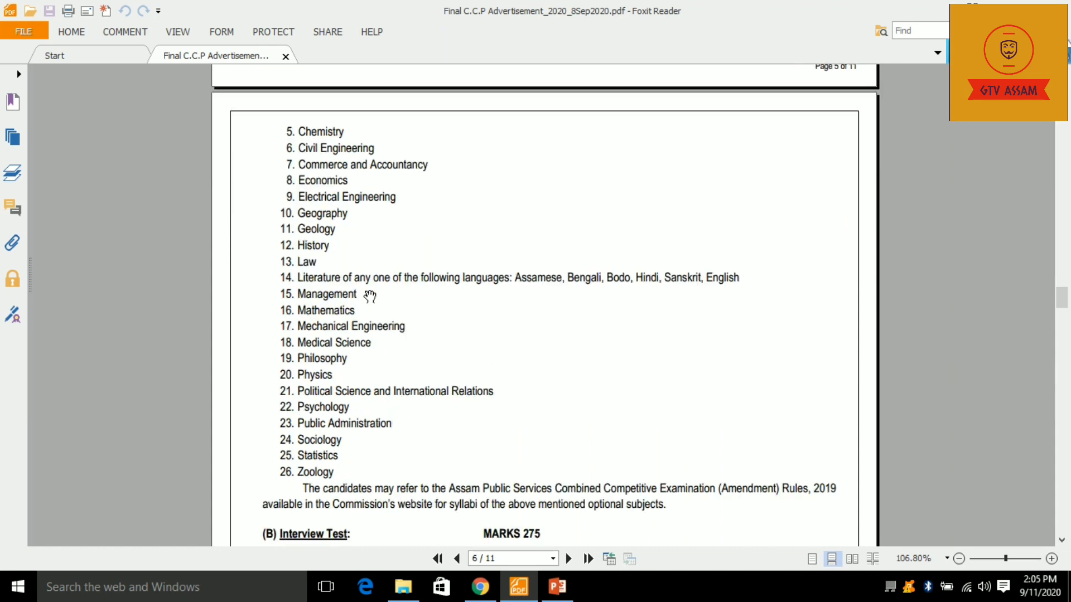
pyautogui.scroll(1, 331, 322)
pyautogui.scroll(3, 331, 322)
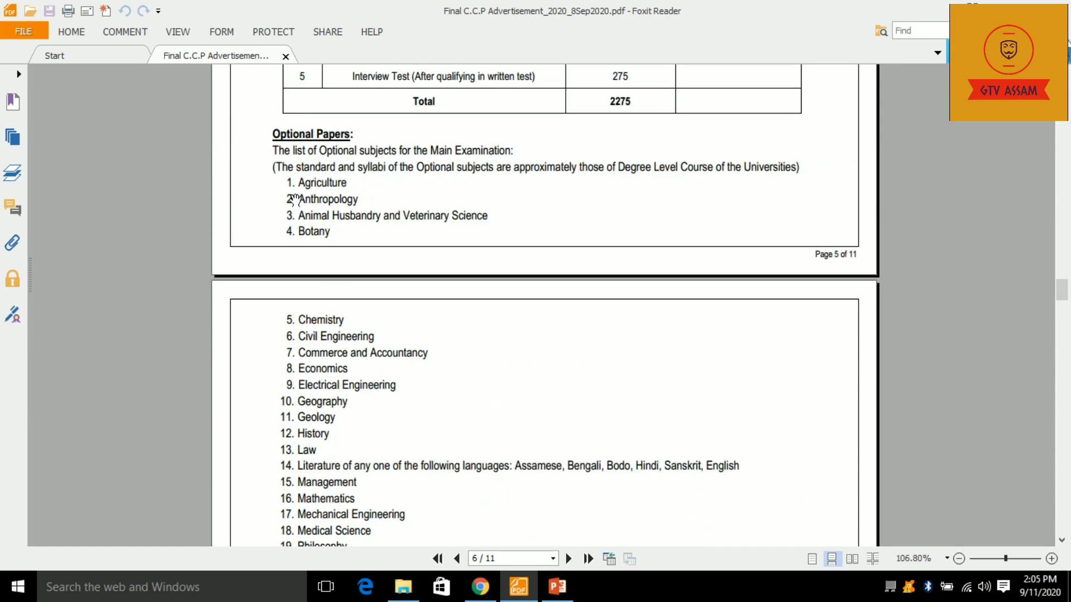
pyautogui.scroll(-6, 382, 287)
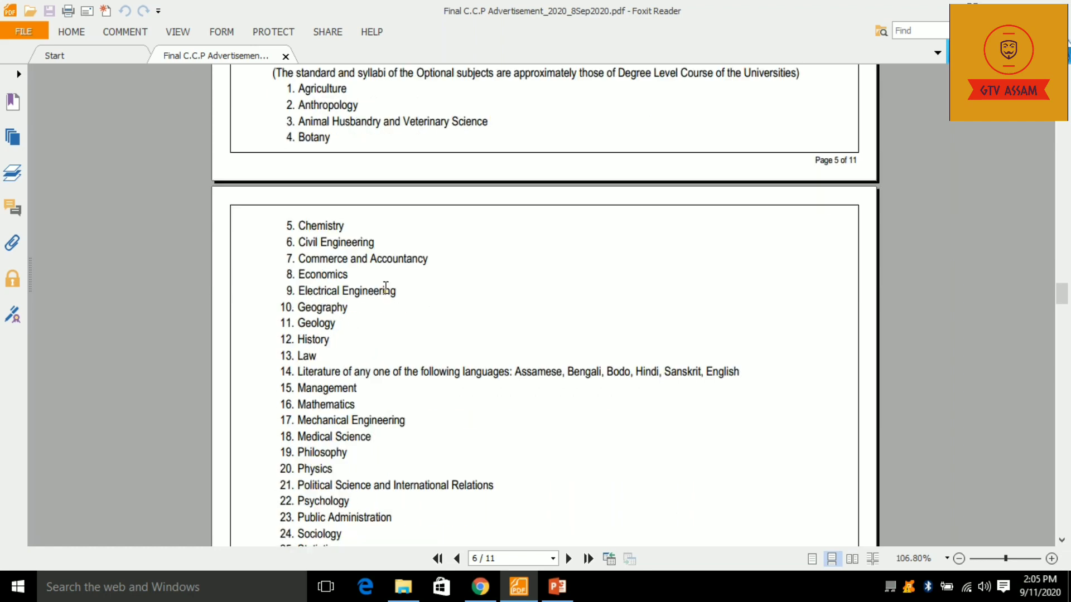
pyautogui.scroll(-4, 347, 318)
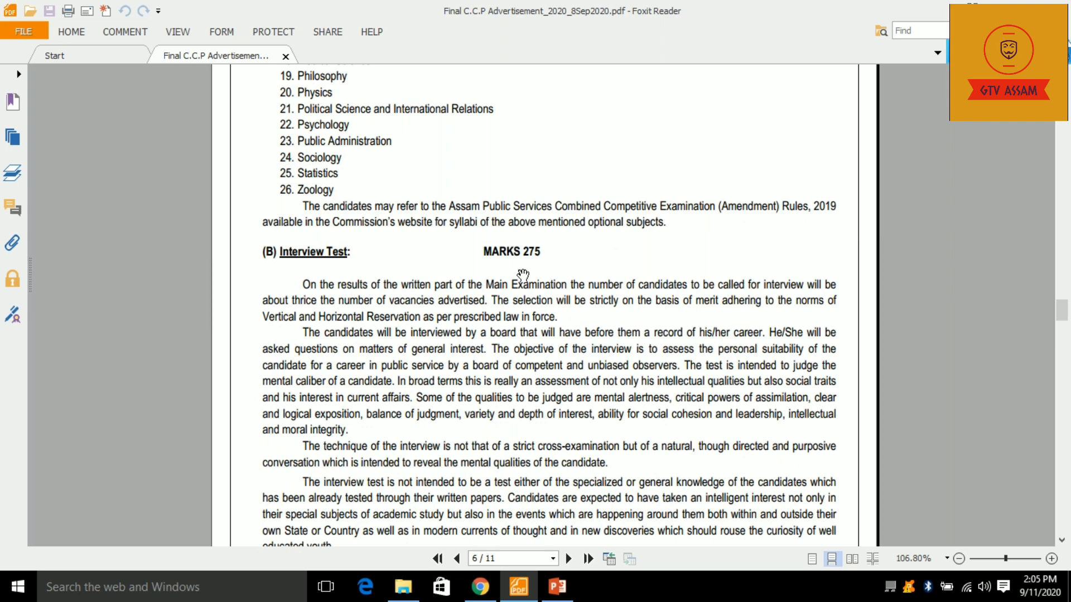
pyautogui.scroll(-3, 499, 285)
pyautogui.scroll(-9, 480, 301)
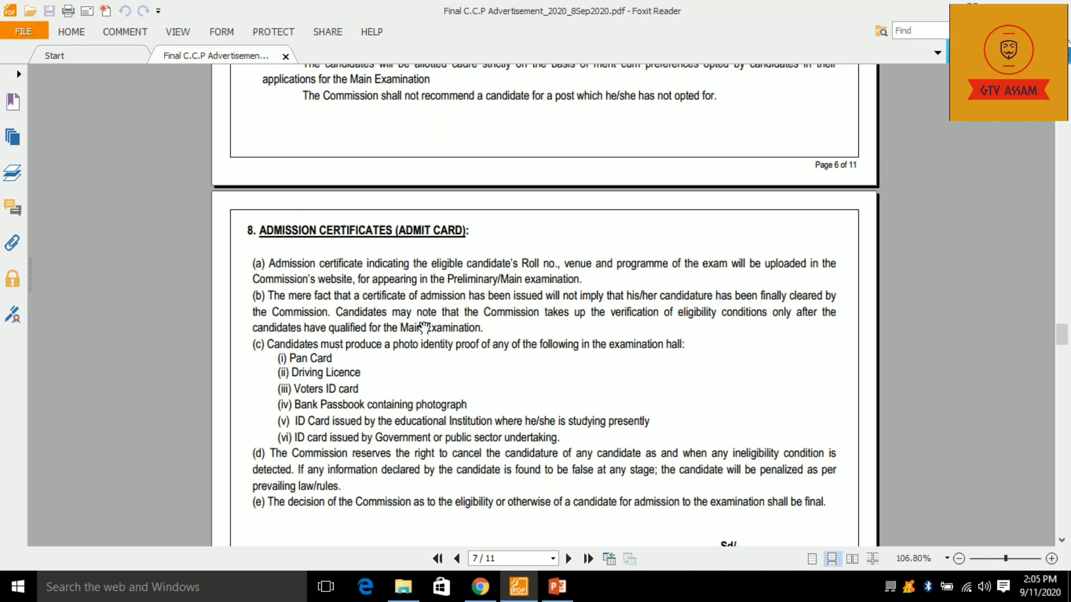
pyautogui.scroll(-3, 422, 322)
pyautogui.scroll(-3, 478, 343)
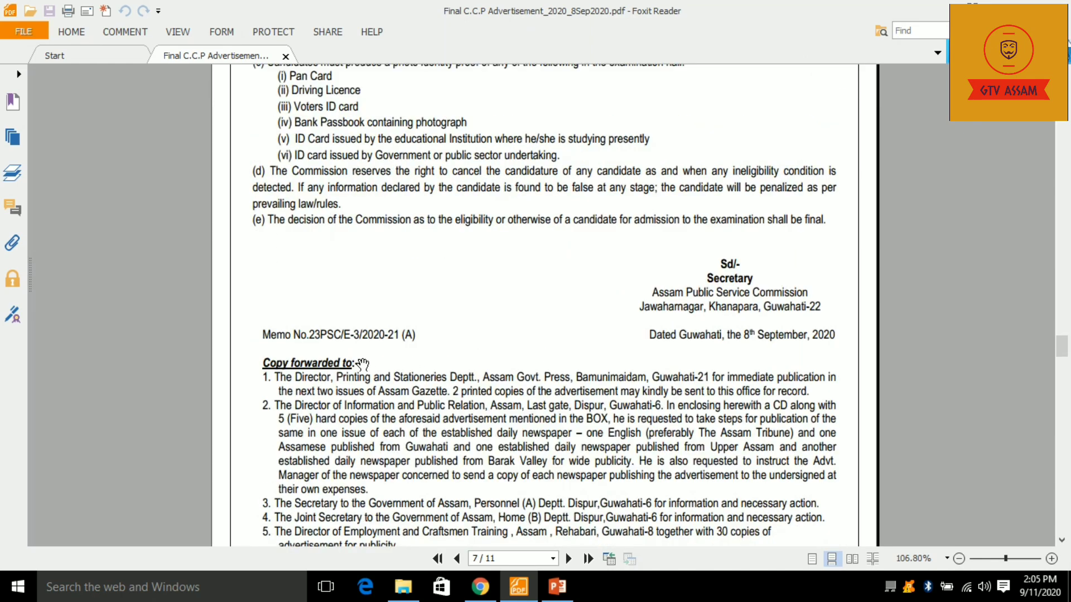
pyautogui.scroll(-15, 362, 364)
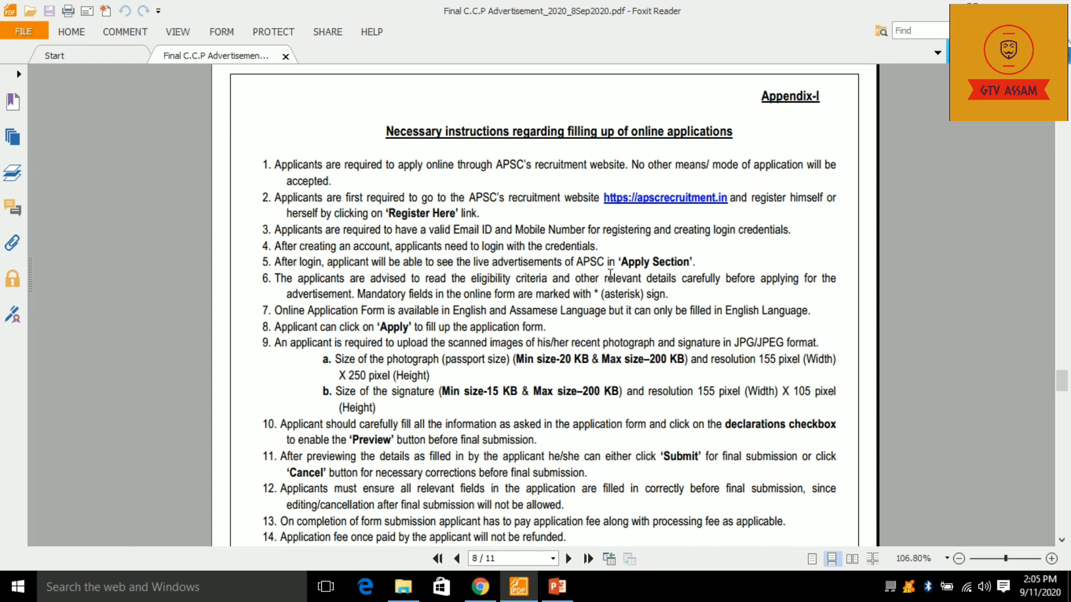
pyautogui.scroll(-20, 801, 307)
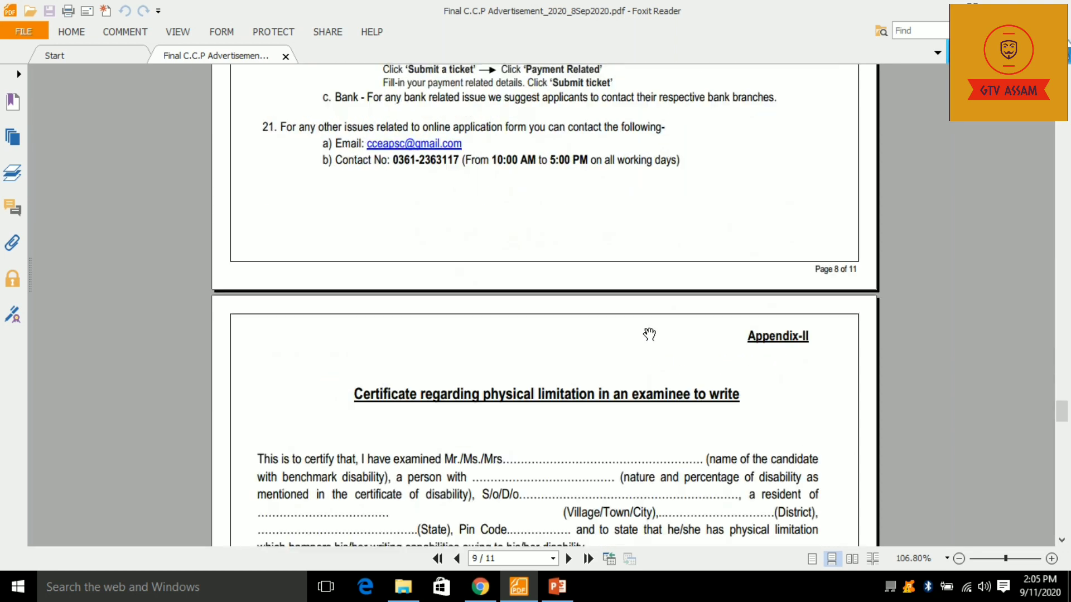
pyautogui.scroll(-5, 632, 332)
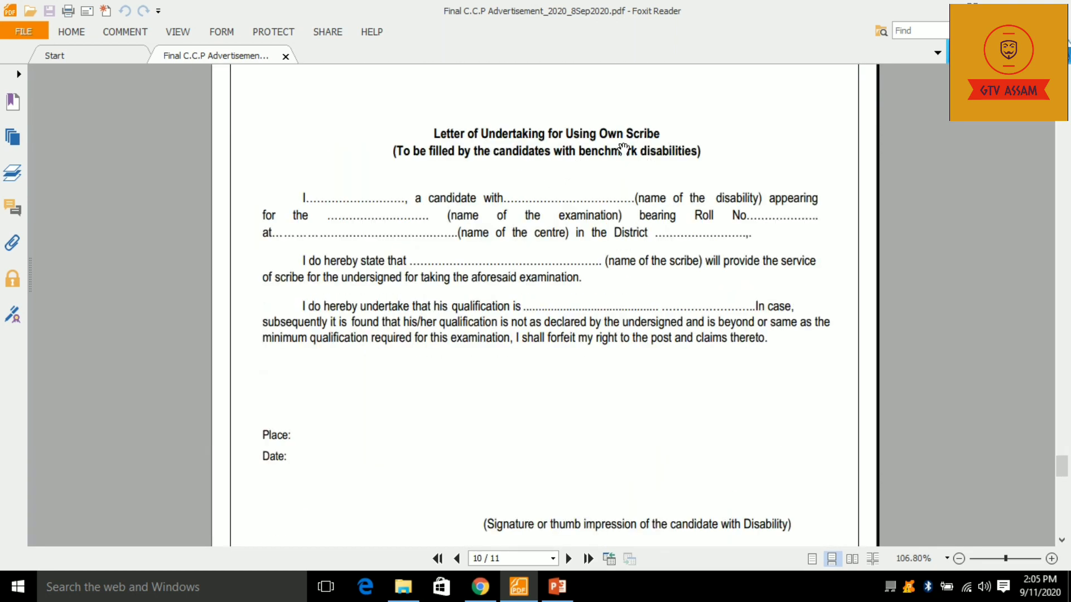
pyautogui.scroll(-3, 658, 301)
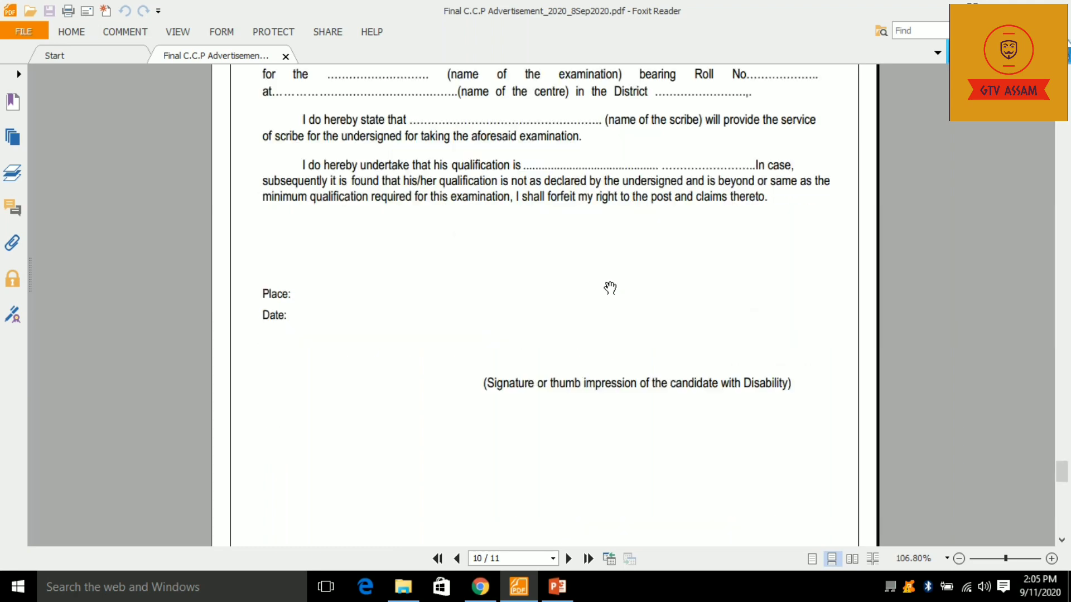
# - Scroll back up to page 7 and bring Google Chrome to the front
pyautogui.scroll(5, 652, 300)
pyautogui.scroll(-4, 540, 312)
pyautogui.scroll(3, 547, 282)
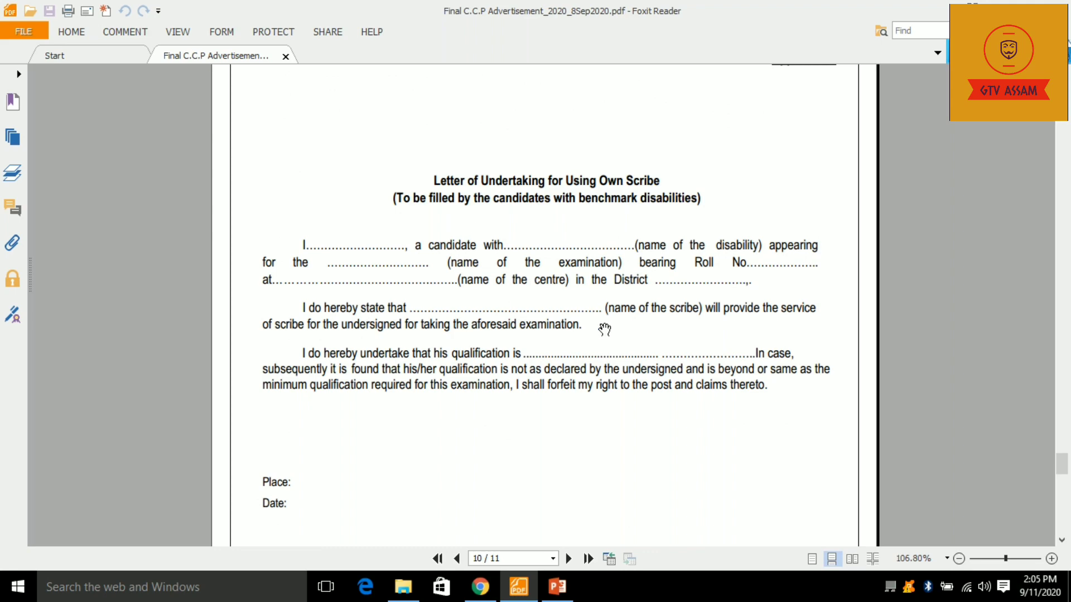
pyautogui.scroll(-12, 580, 351)
pyautogui.scroll(3, 498, 246)
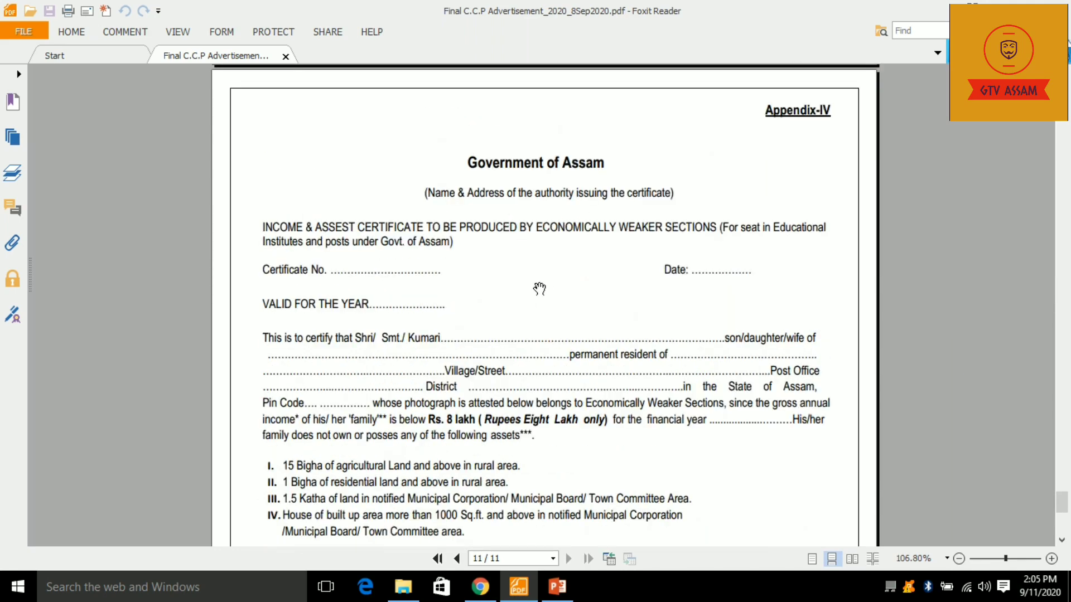
pyautogui.scroll(-15, 548, 282)
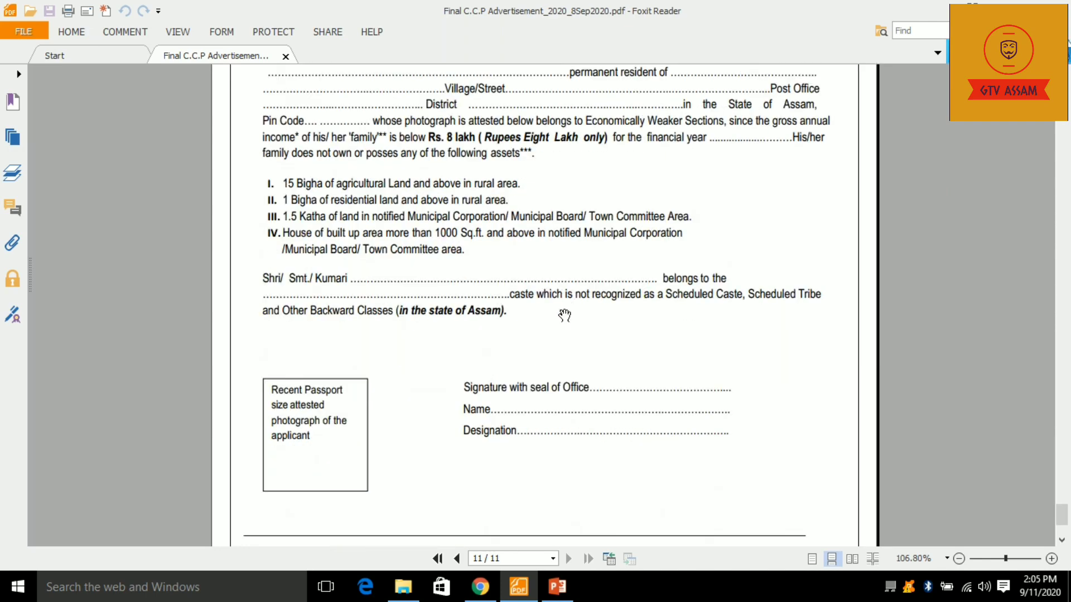
pyautogui.scroll(20, 580, 295)
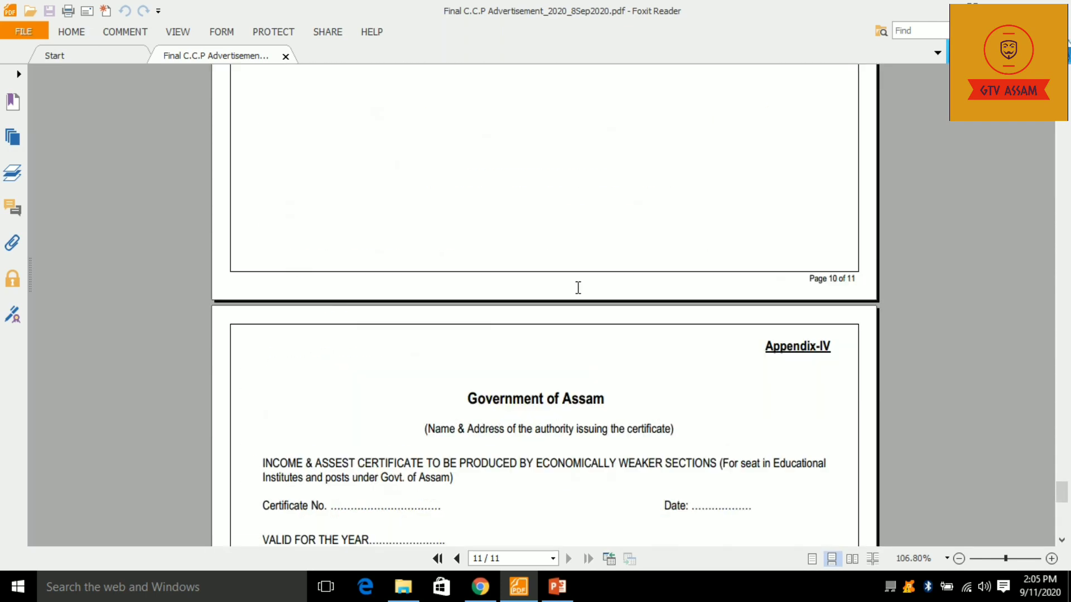
pyautogui.scroll(20, 574, 296)
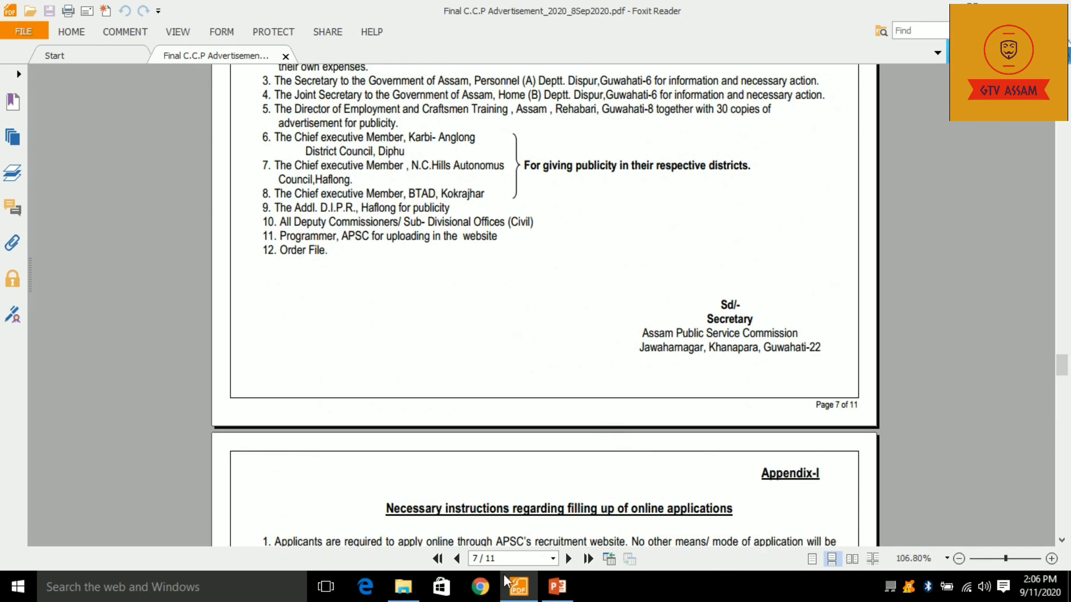
pyautogui.click(483, 592)
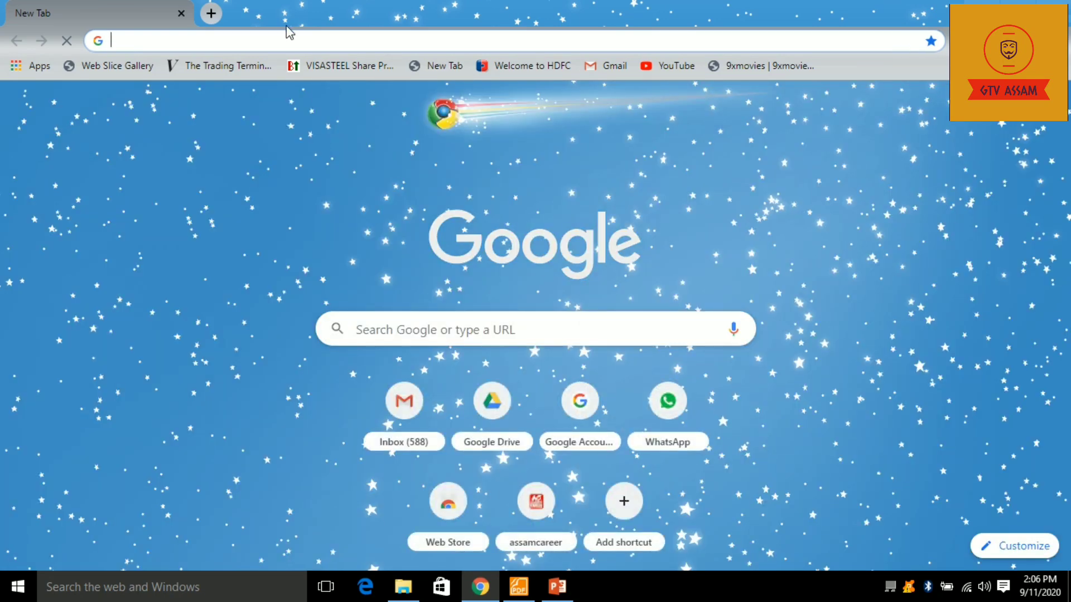
# - Search Google for 'apsc' and open the official Assam Public Service Commission result
pyautogui.write('apsc')
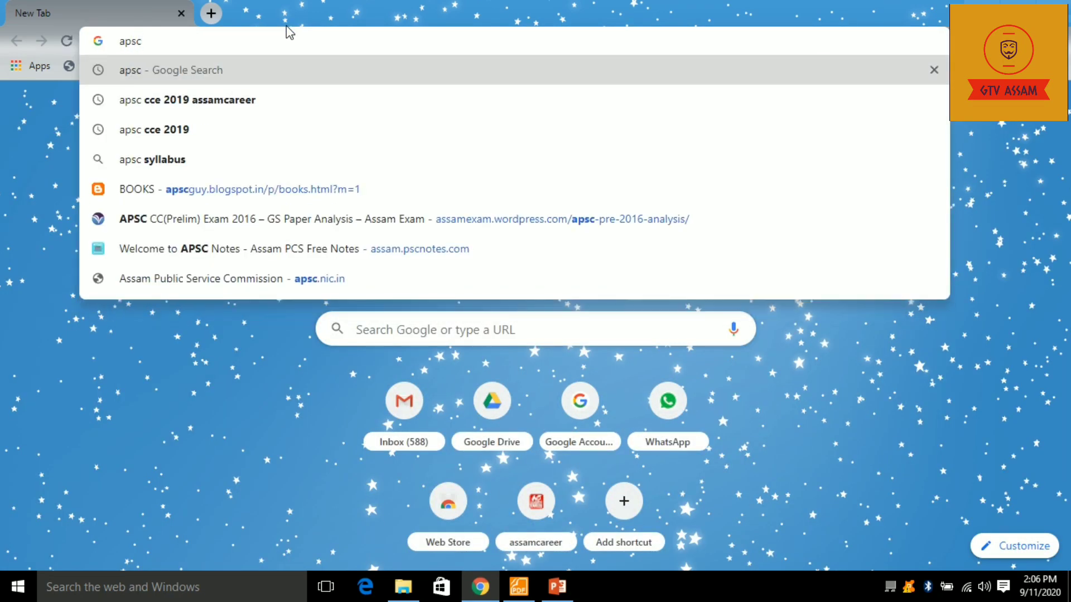
pyautogui.press('Return')
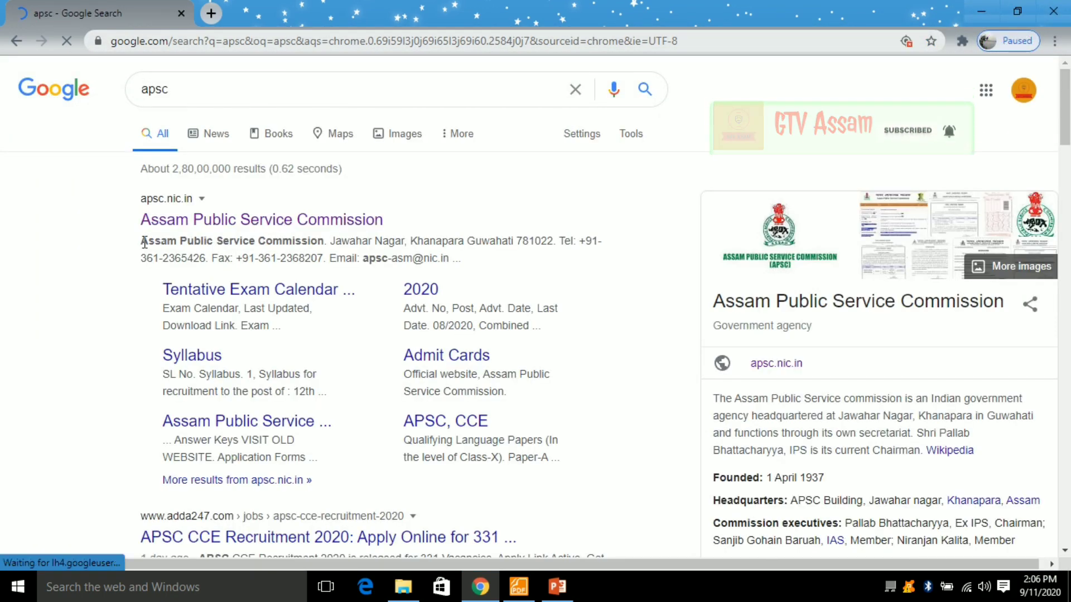
pyautogui.click(236, 219)
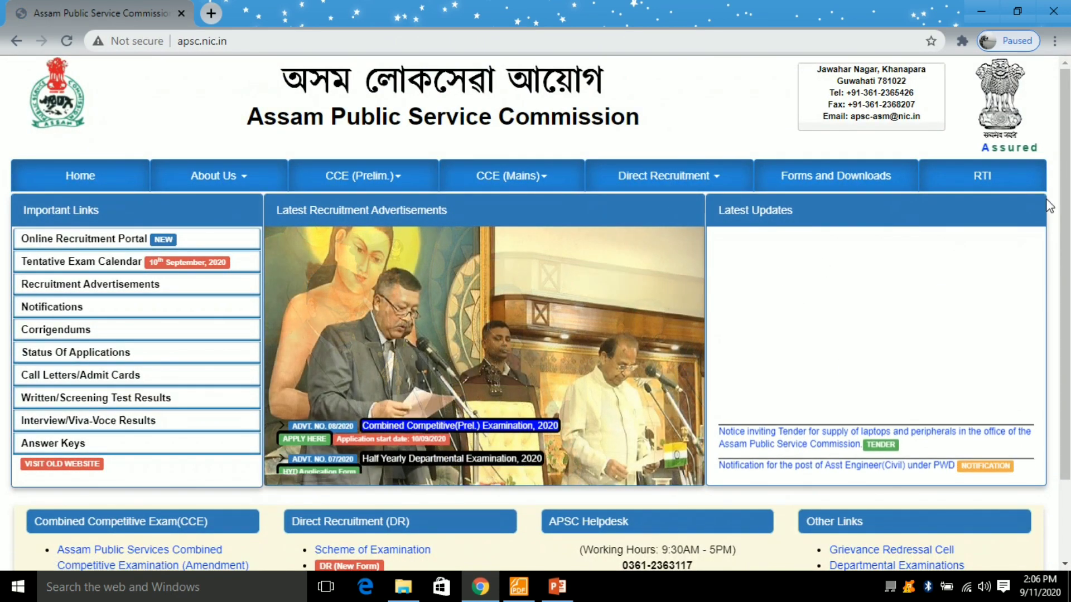
# - Scroll the apsc.nic.in homepage down to the Important Links panel
pyautogui.scroll(-2, 1025, 253)
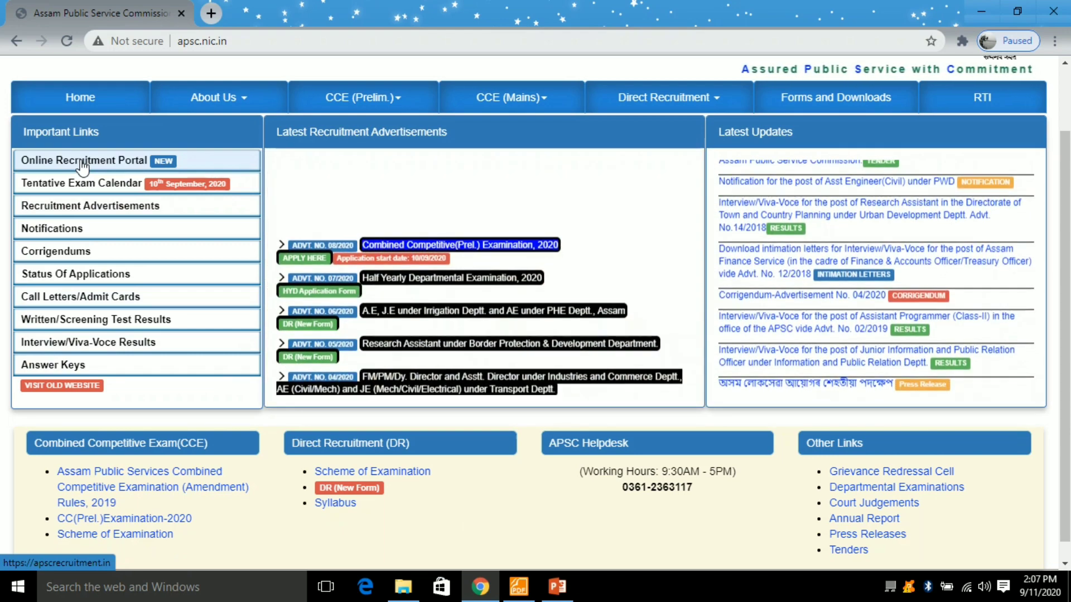
# - Open the Online Recruitment Portal and go to REGISTER HERE under New User?
pyautogui.click(82, 162)
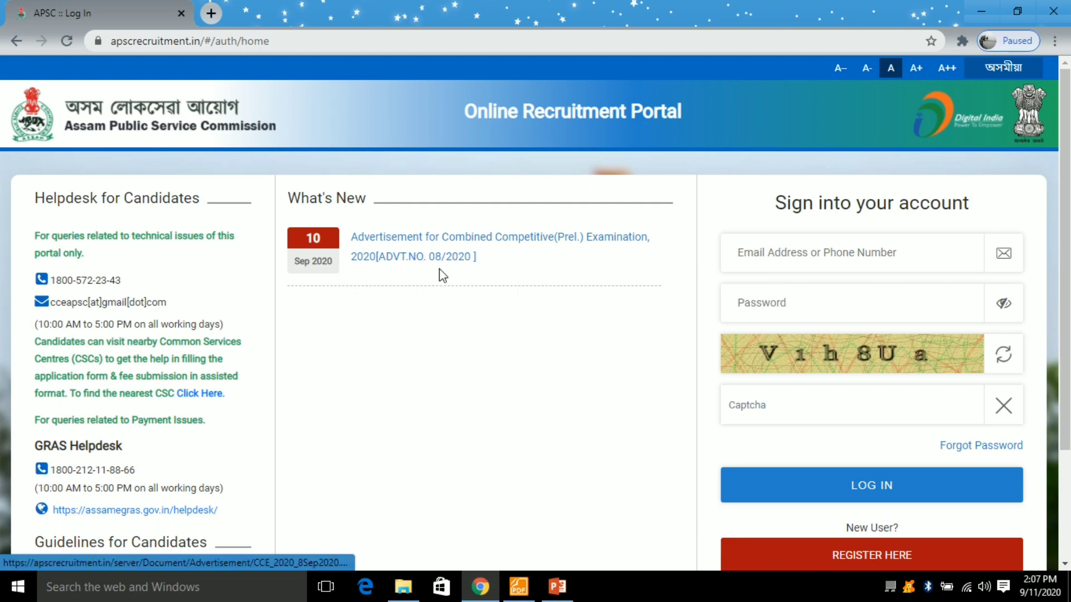
pyautogui.scroll(-1, 397, 184)
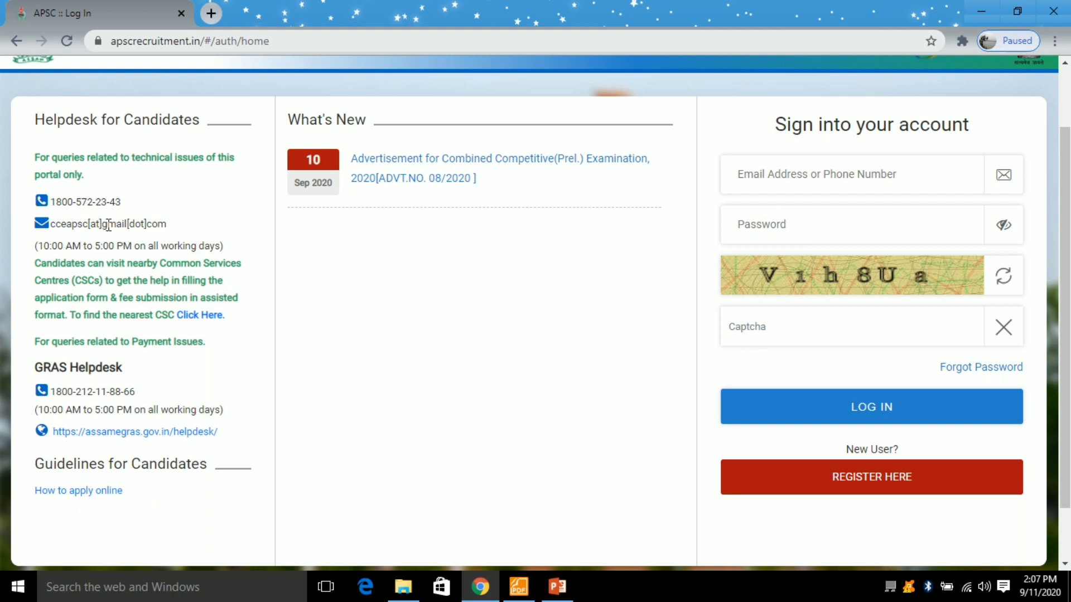
pyautogui.scroll(-1, 79, 224)
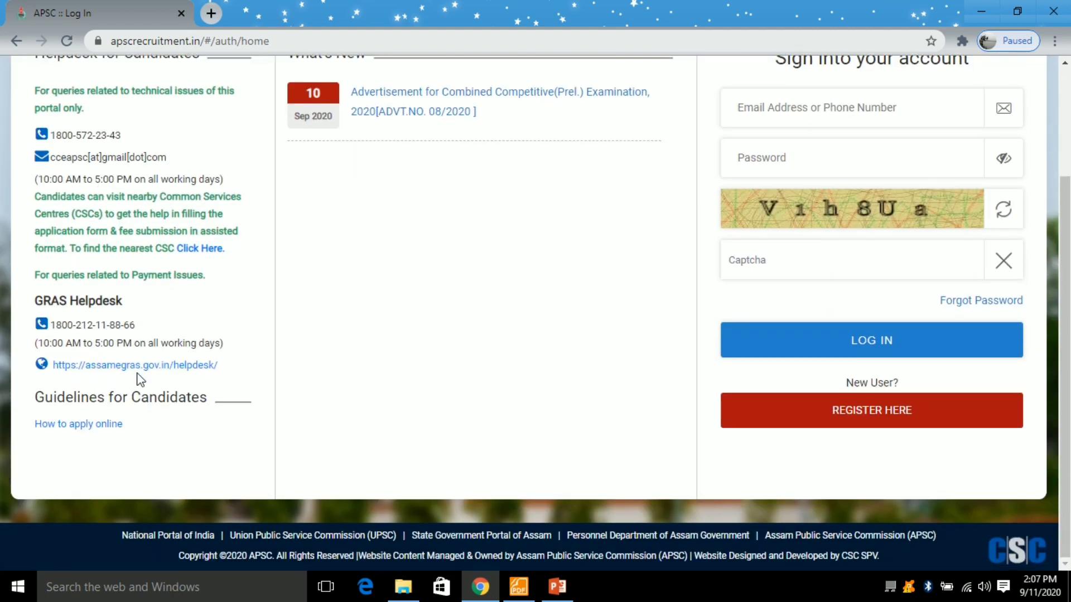
pyautogui.scroll(1, 65, 377)
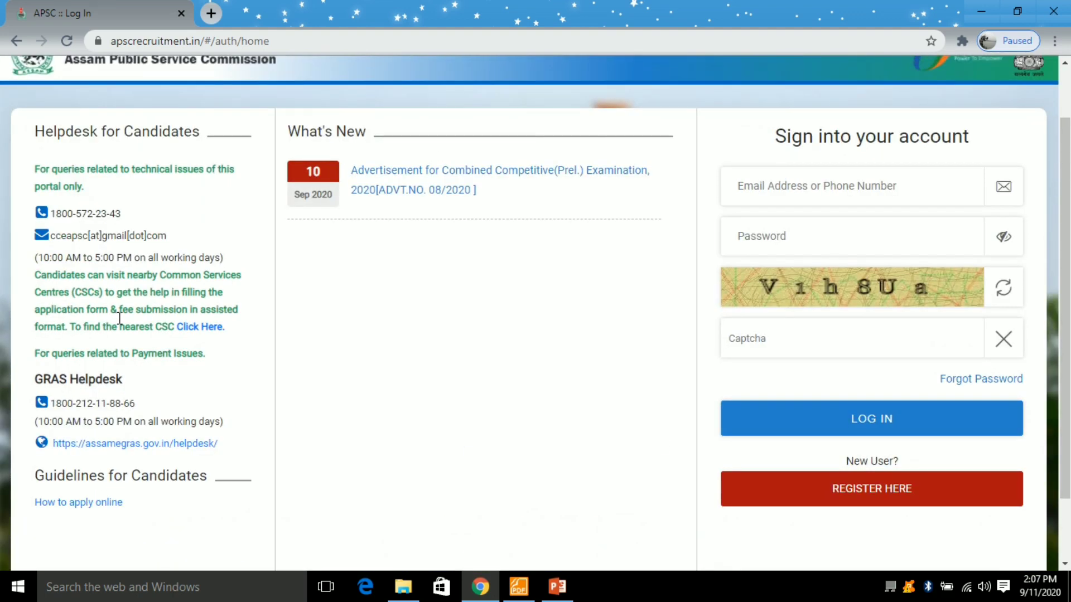
pyautogui.scroll(-1, 126, 354)
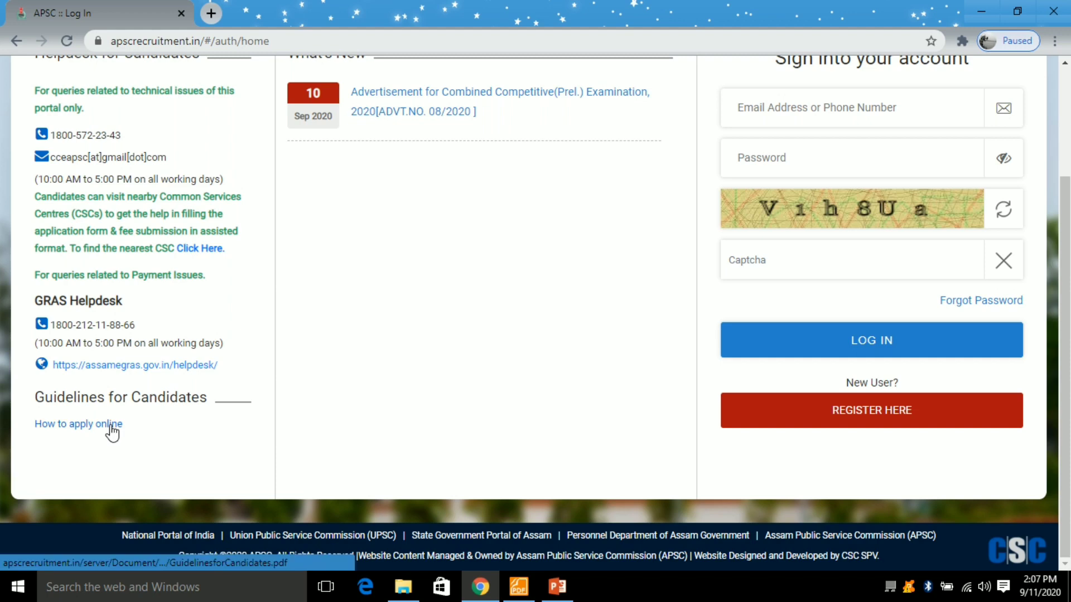
pyautogui.scroll(2, 664, 292)
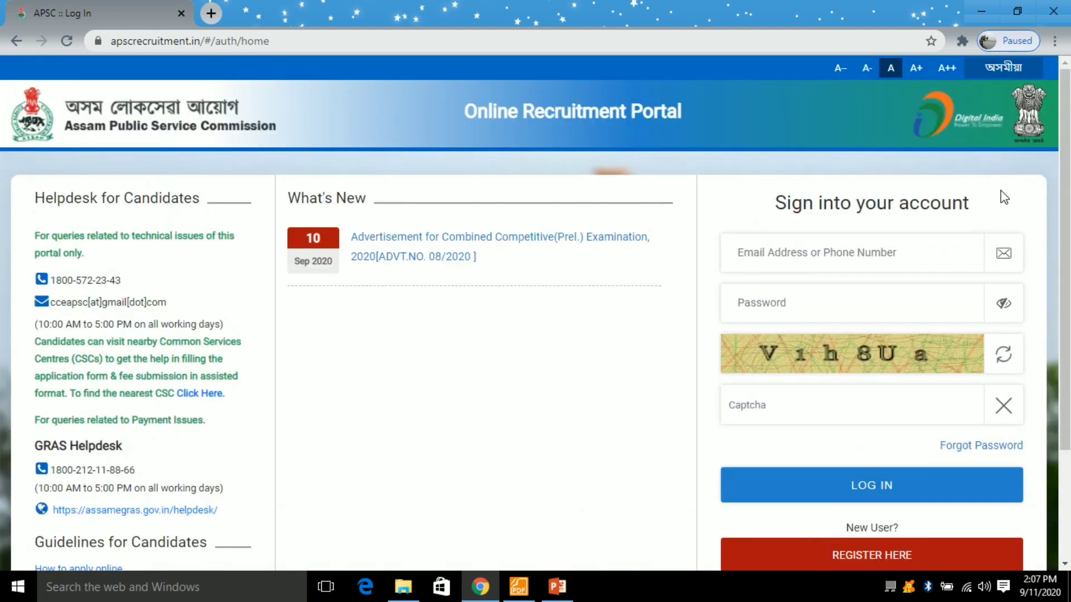
pyautogui.scroll(-1, 949, 189)
pyautogui.scroll(-1, 863, 170)
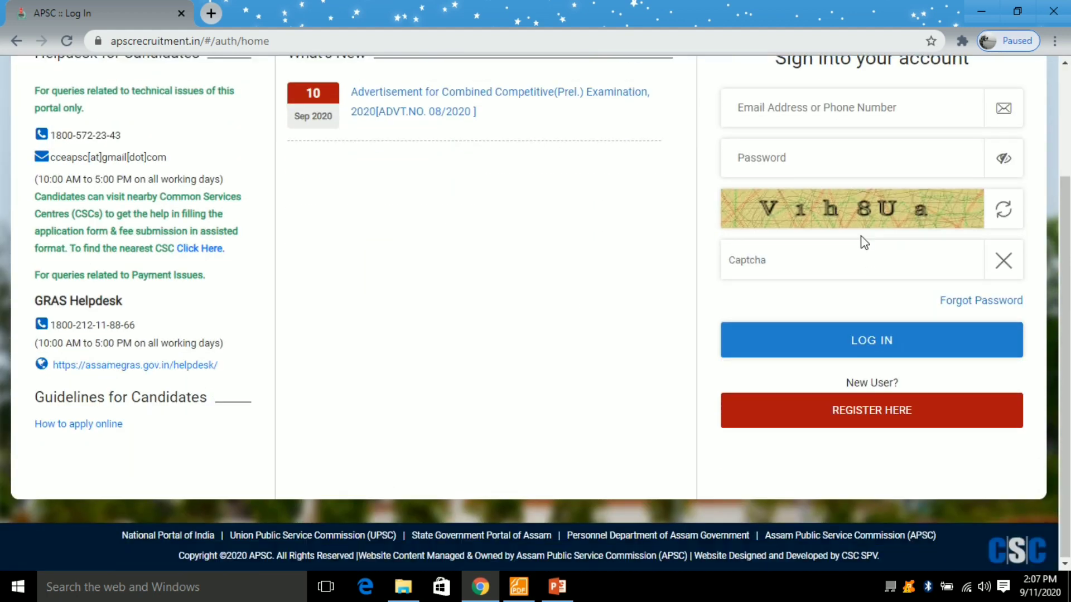
pyautogui.click(873, 425)
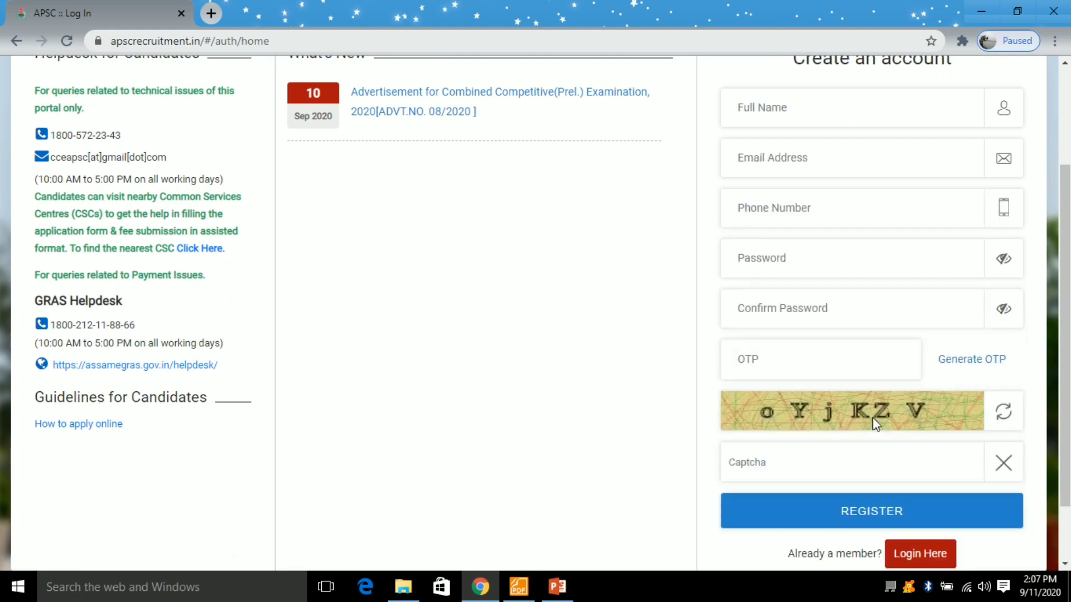
# - Enter the candidate's full name, e-mail, phone number, password and password confirmation
pyautogui.scroll(-1, 789, 401)
pyautogui.scroll(3, 815, 318)
pyautogui.click(766, 255)
pyautogui.press('Tab')
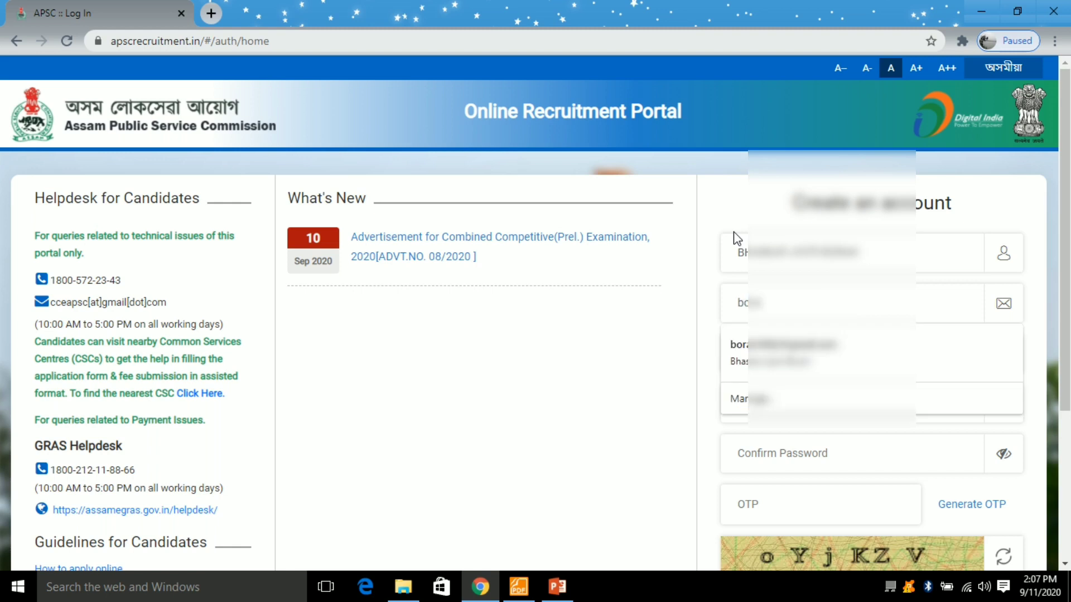
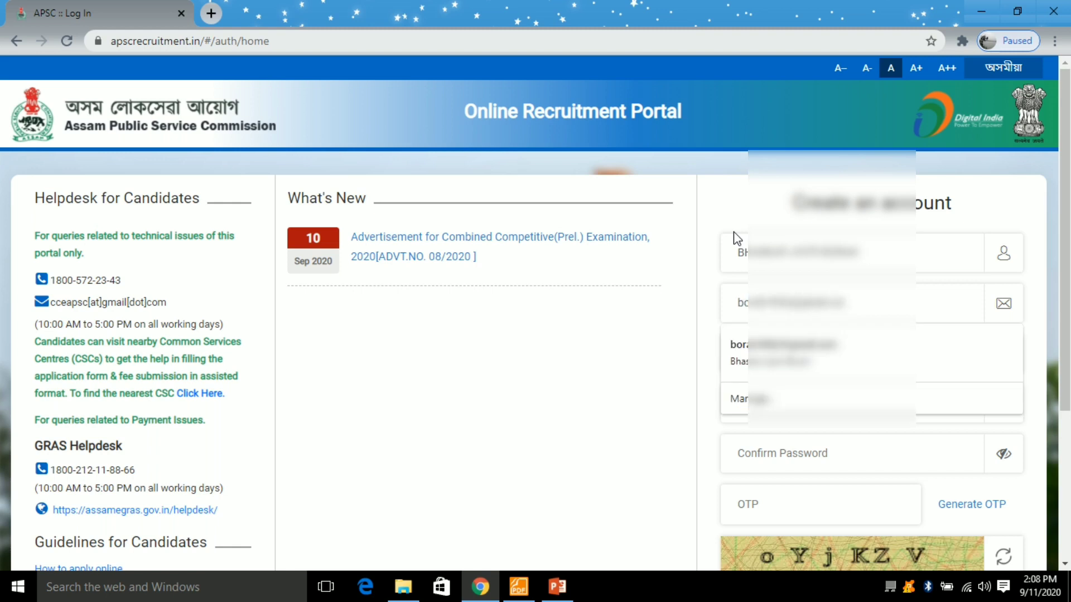
pyautogui.press('Tab')
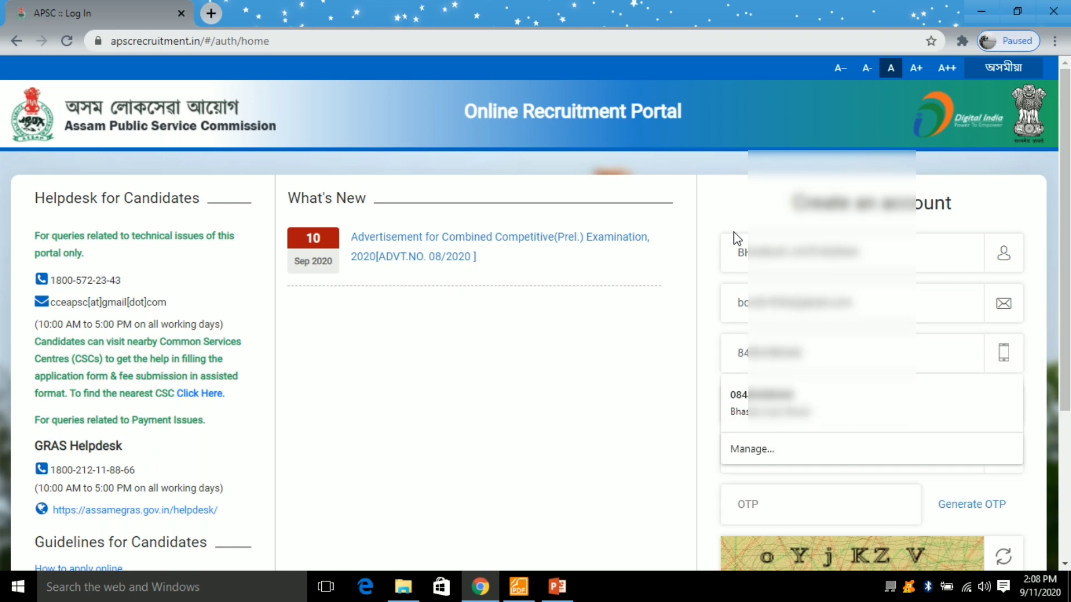
pyautogui.press('Tab')
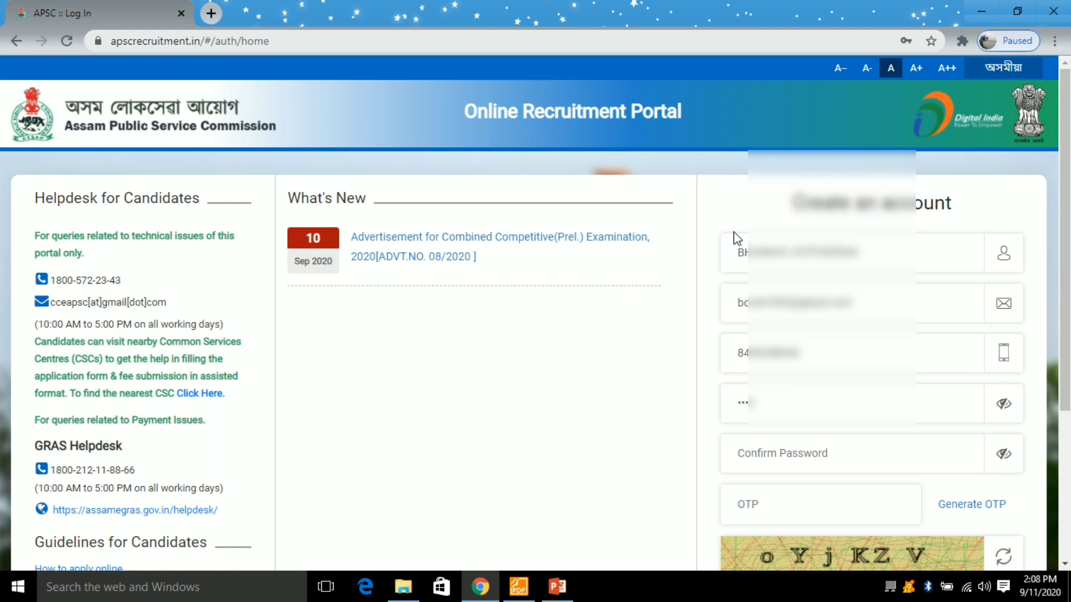
pyautogui.press('Tab')
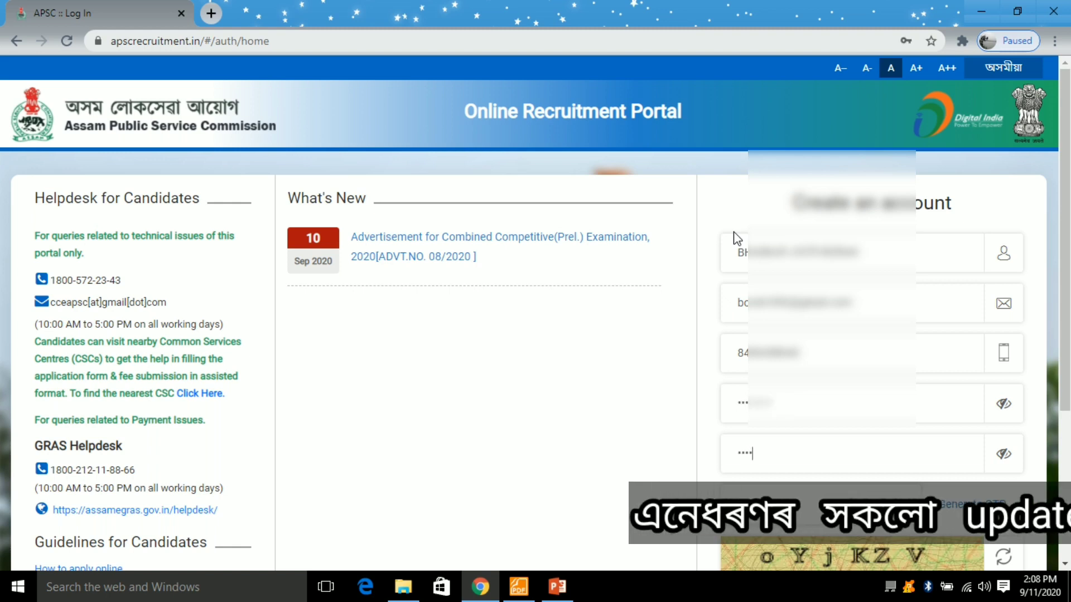
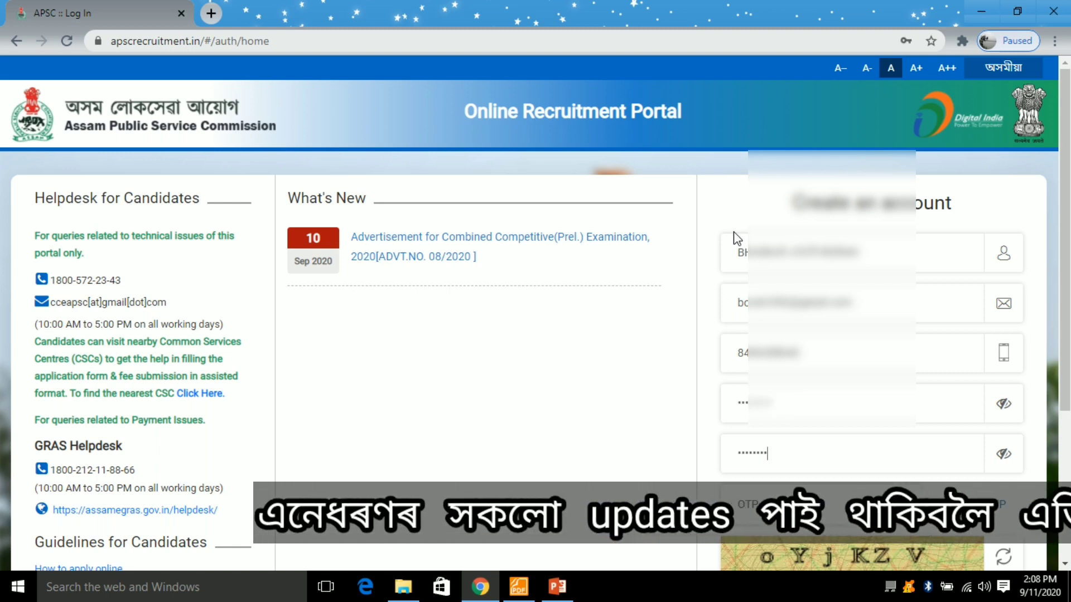
# - Generate the phone OTP, enter the received code and captcha, and submit the registration
pyautogui.scroll(-1, 680, 324)
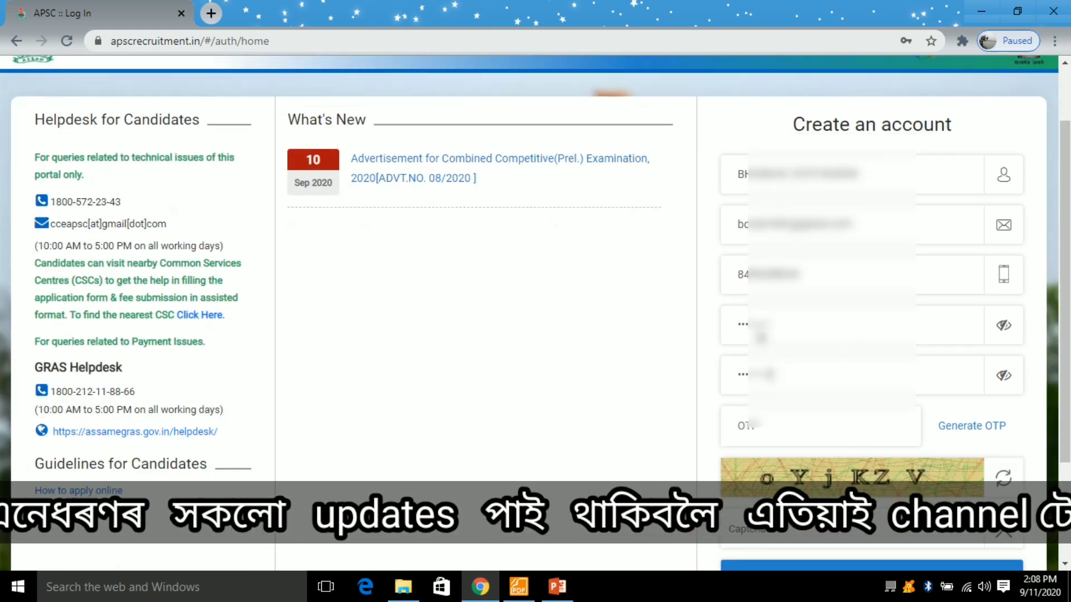
pyautogui.click(969, 434)
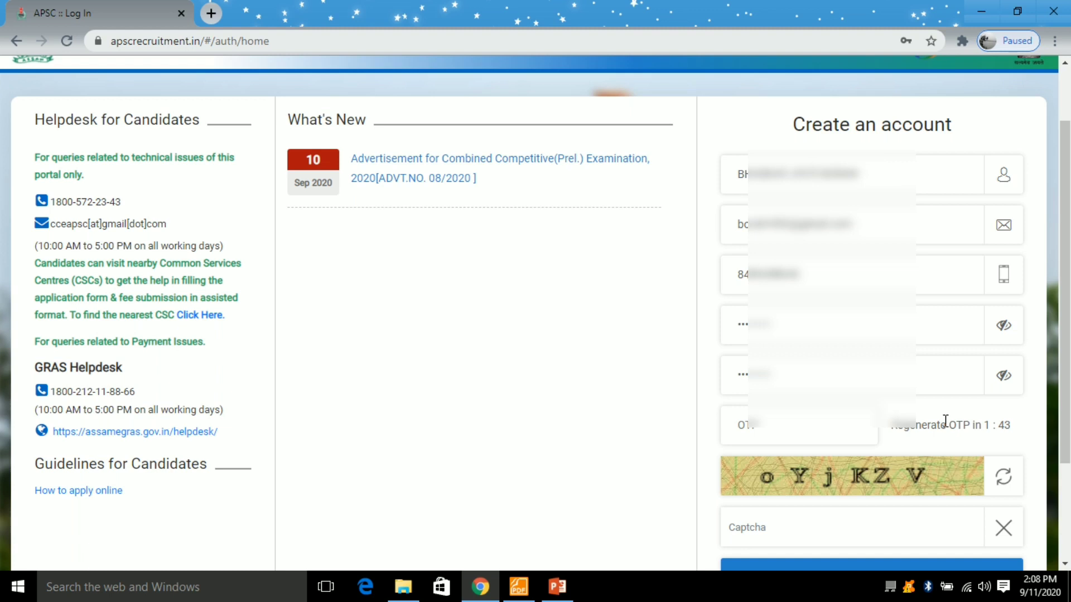
pyautogui.click(774, 430)
pyautogui.scroll(-3, 771, 429)
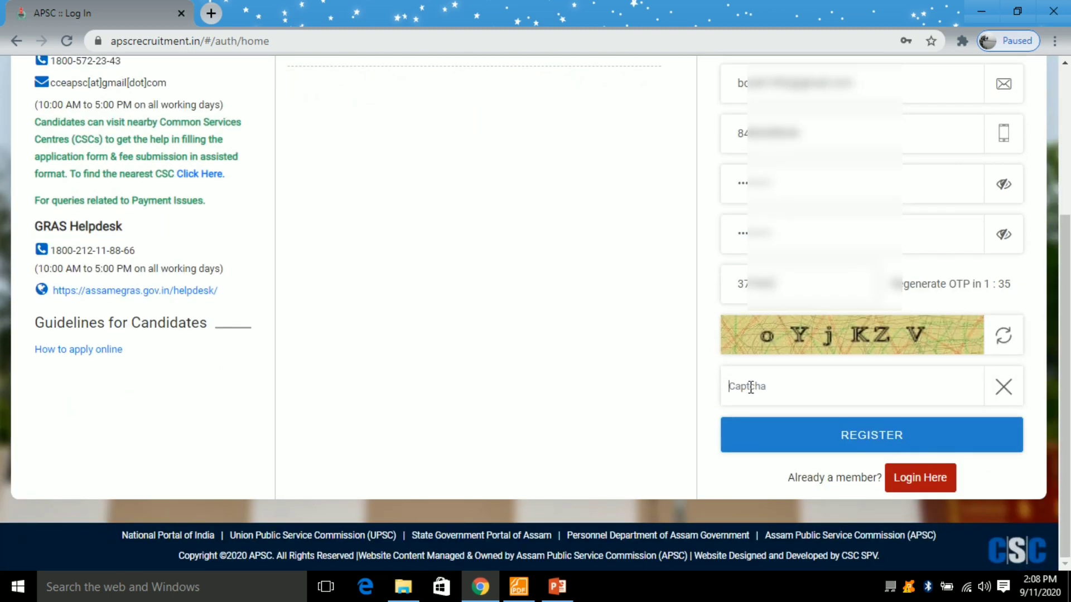
pyautogui.write('oYjKZV')
pyautogui.click(879, 451)
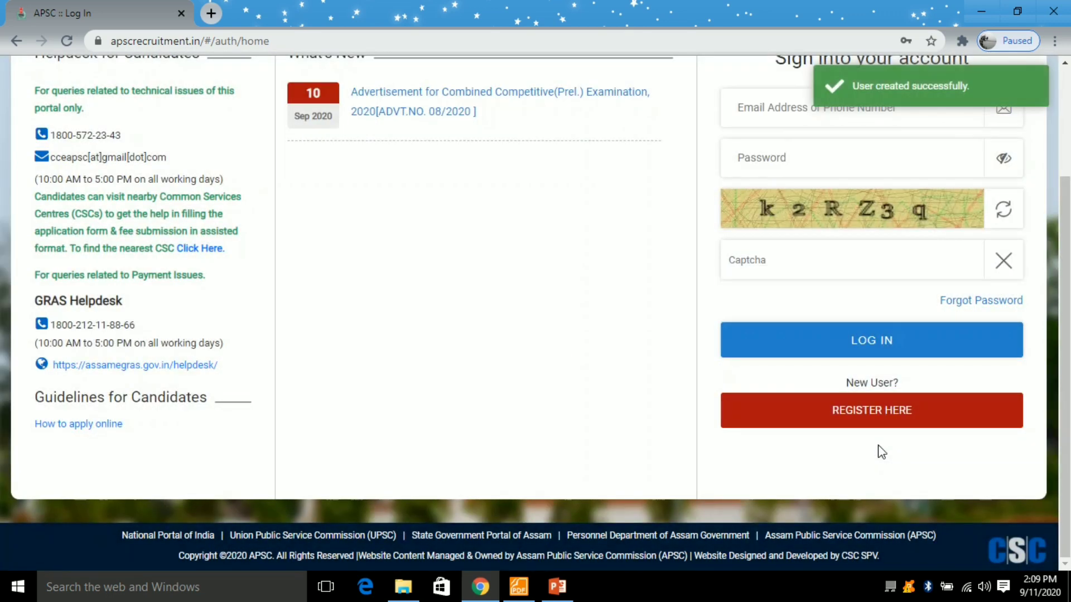
# - Sign in with the registered phone number and password, re-entering the refreshed captcha
pyautogui.scroll(3, 583, 296)
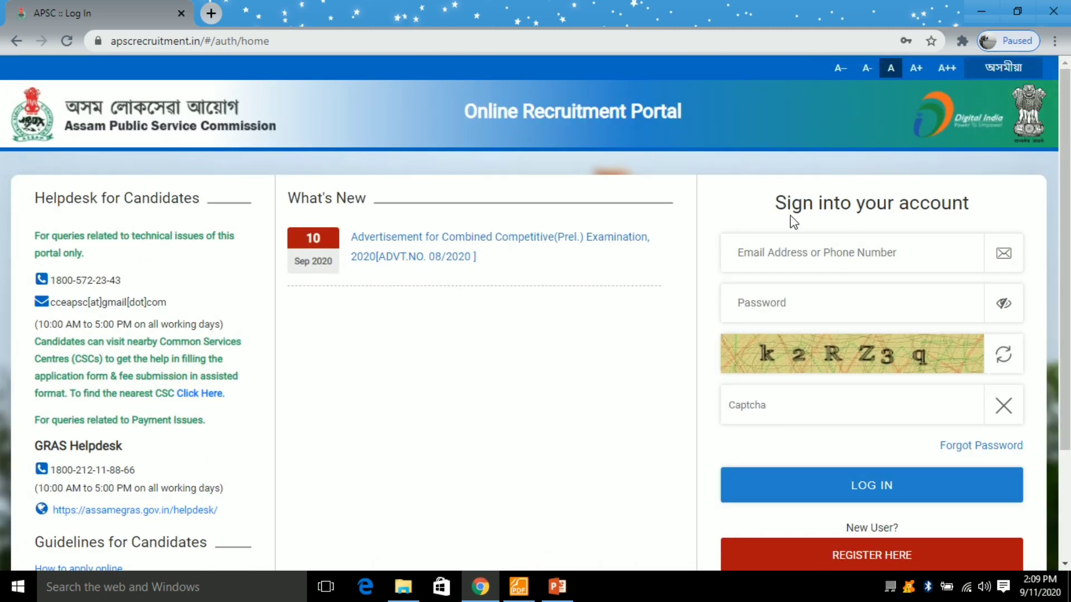
pyautogui.scroll(-1, 758, 211)
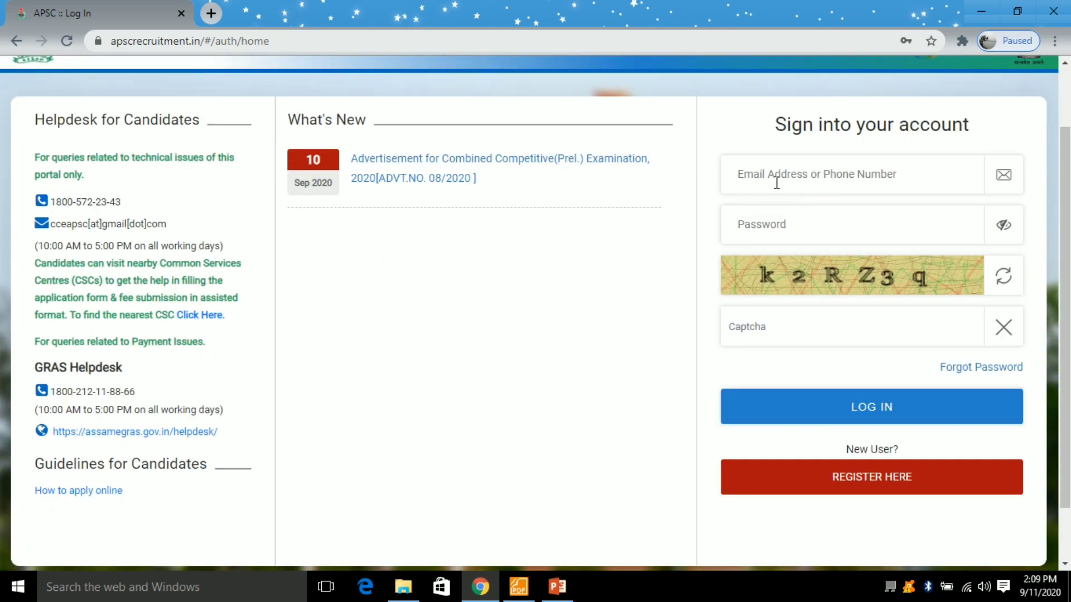
pyautogui.write('8486')
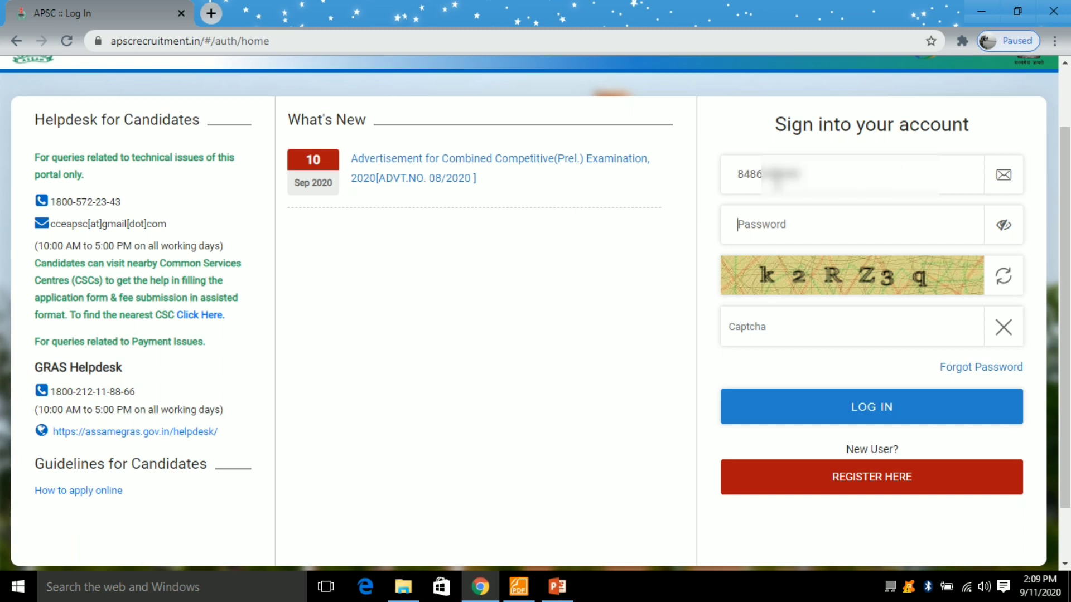
pyautogui.press('Tab')
pyautogui.write('•••••••••')
pyautogui.press('Return')
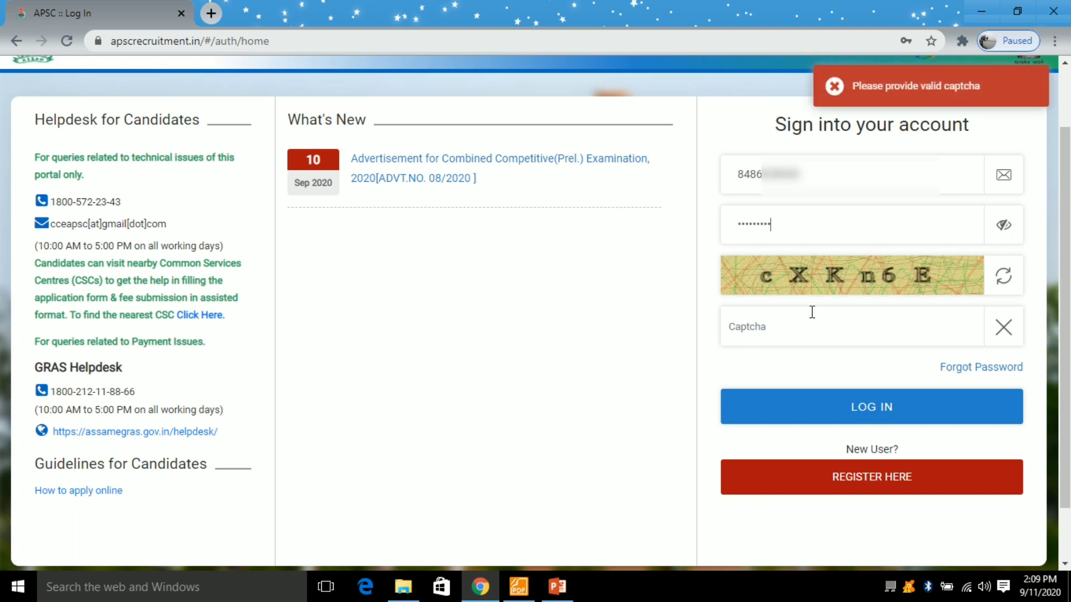
pyautogui.write('cXKn6E')
pyautogui.press('Return')
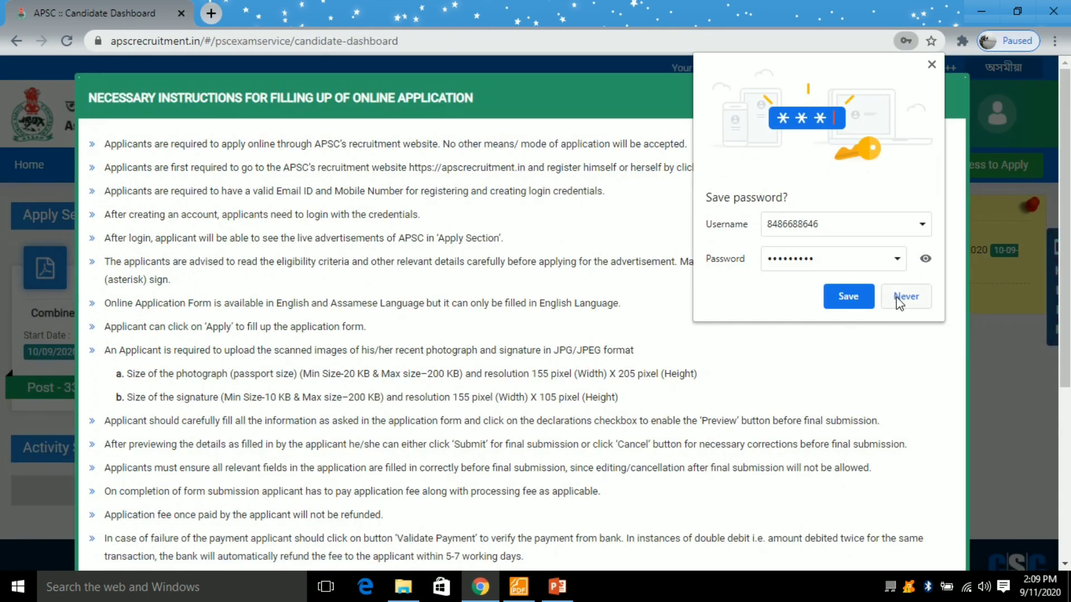
# - Decline Chrome's password save, accept the terms, and apply for Combined Competitive (Pre.) Exam - 2020
pyautogui.click(900, 300)
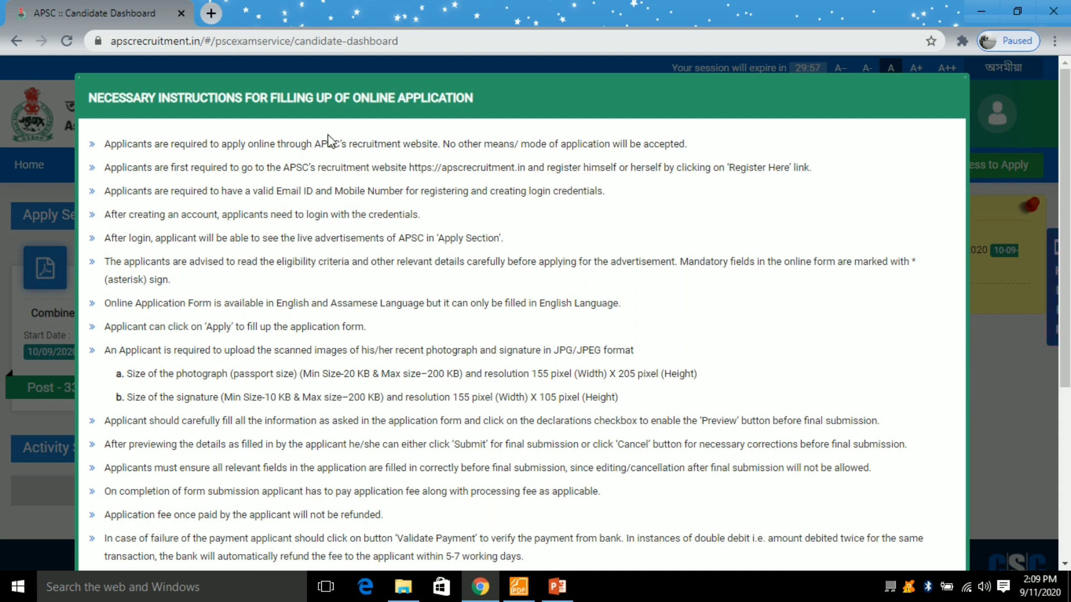
pyautogui.scroll(-4, 289, 392)
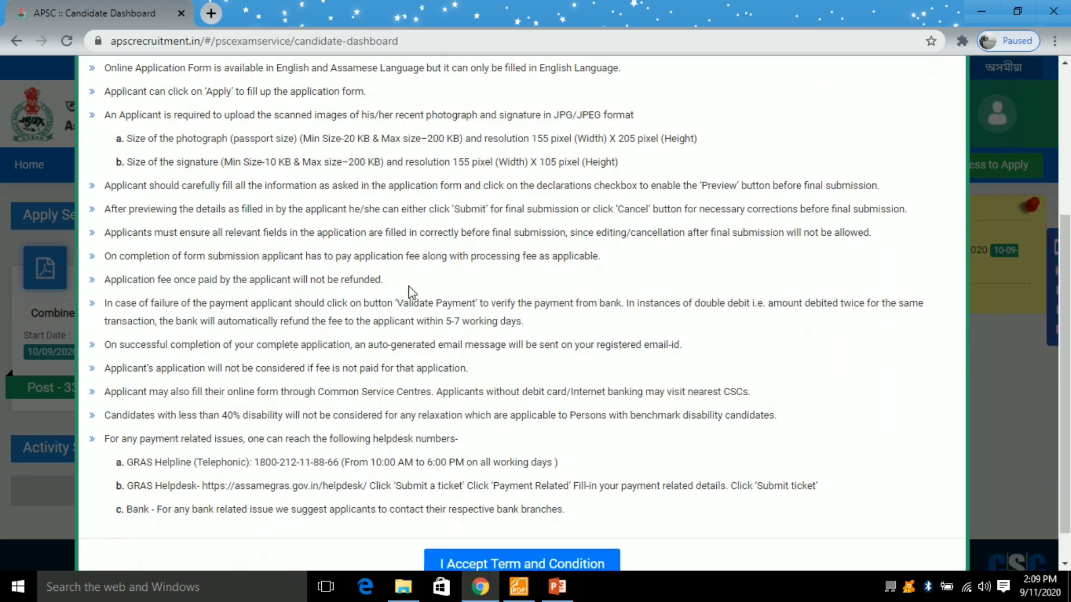
pyautogui.scroll(-1, 287, 252)
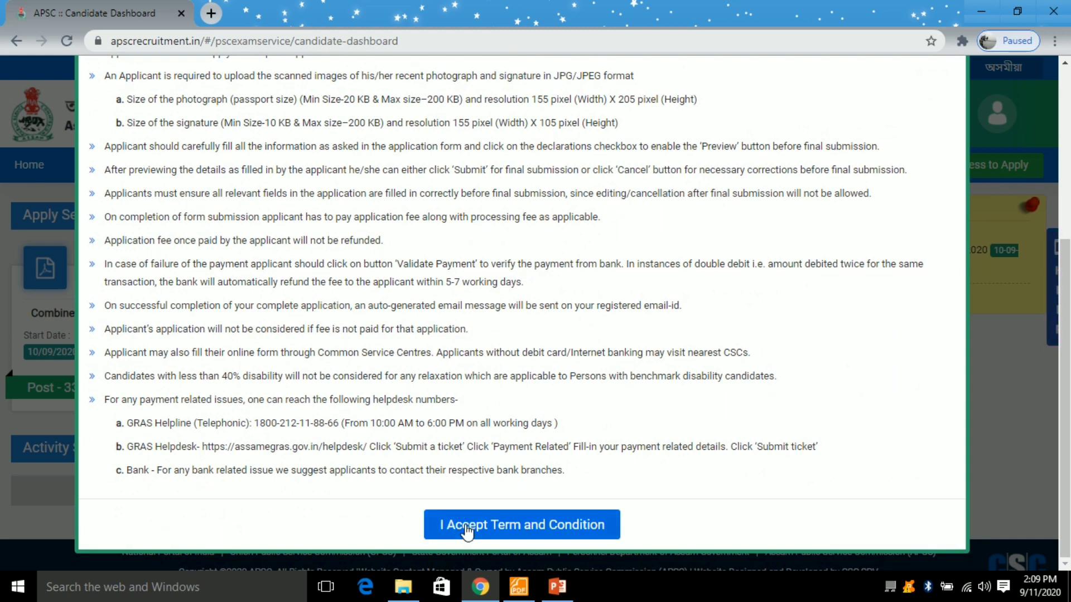
pyautogui.click(466, 526)
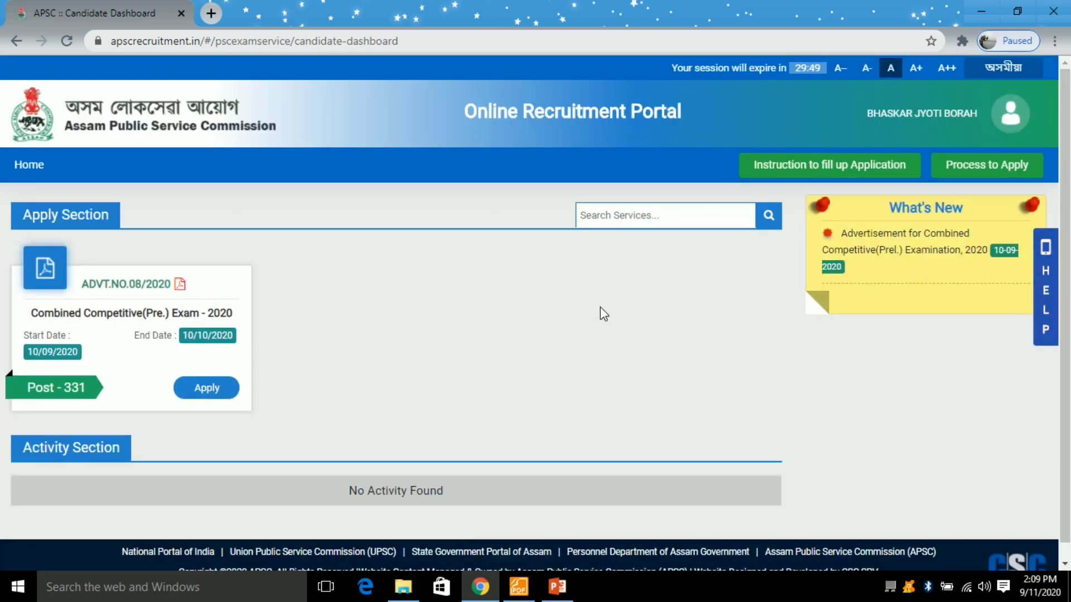
pyautogui.scroll(-1, 603, 312)
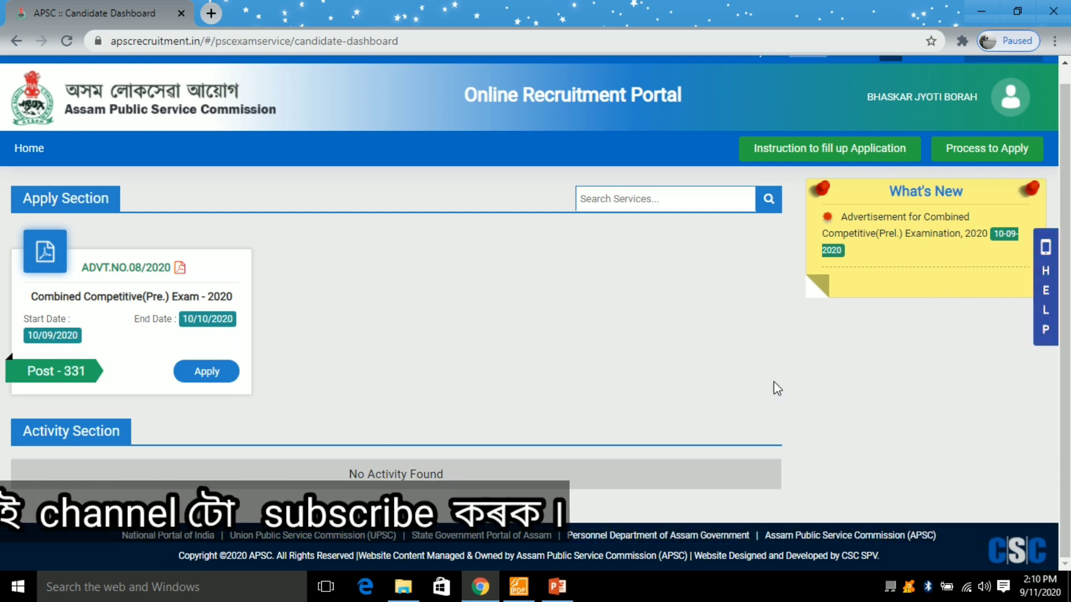
pyautogui.click(196, 378)
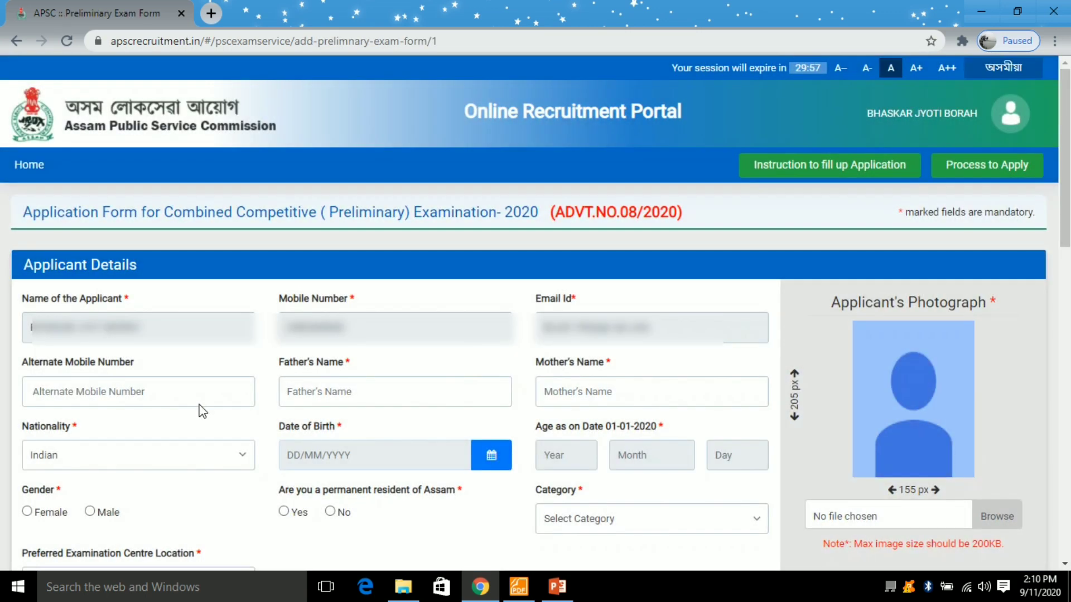
# - Enter the applicant's alternate mobile number
pyautogui.scroll(-2, 196, 407)
pyautogui.click(66, 320)
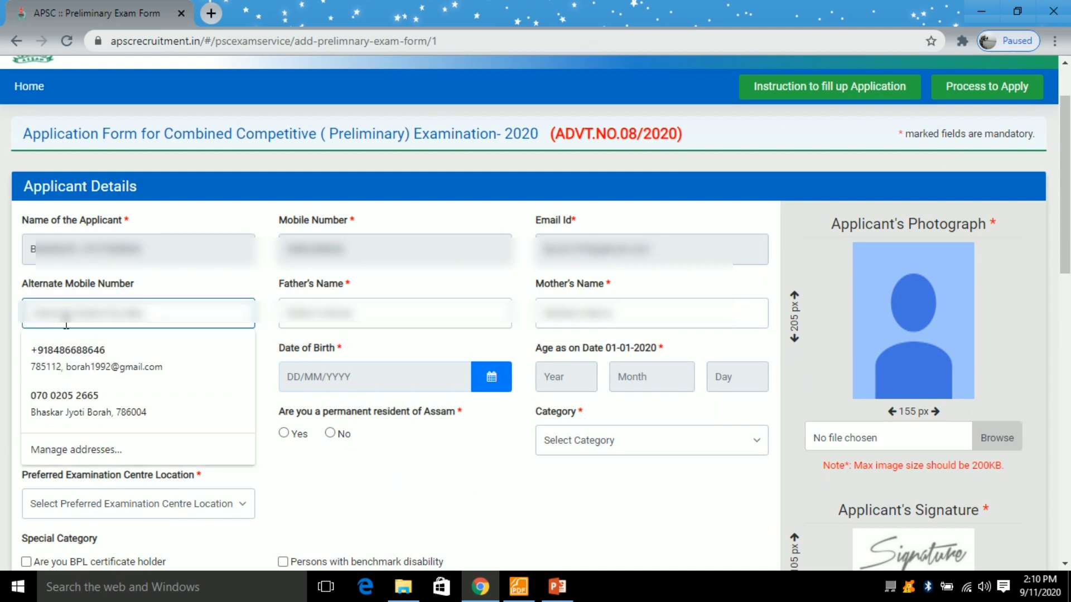
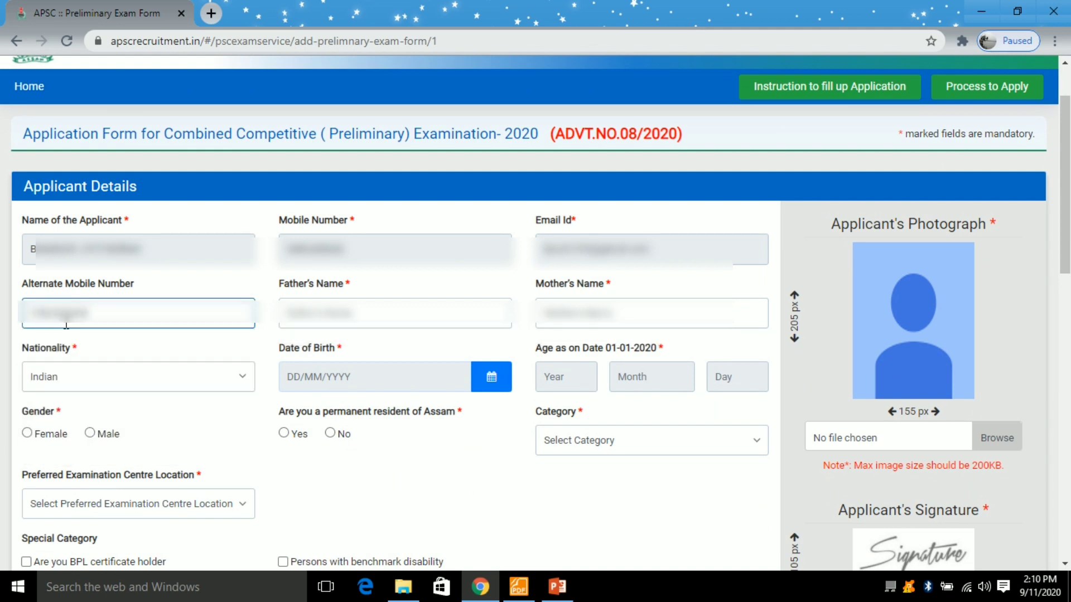
pyautogui.press('Tab')
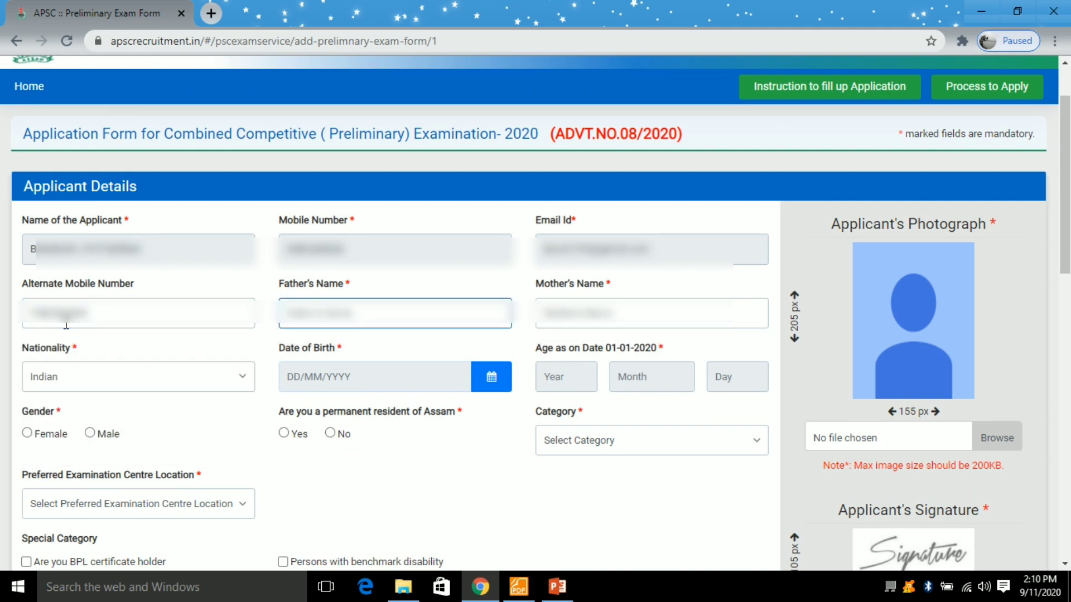
# - Fill in the father's name and the mother's name
pyautogui.write('B')
pyautogui.press('BackSpace')
pyautogui.write('?????????')
pyautogui.press('Tab')
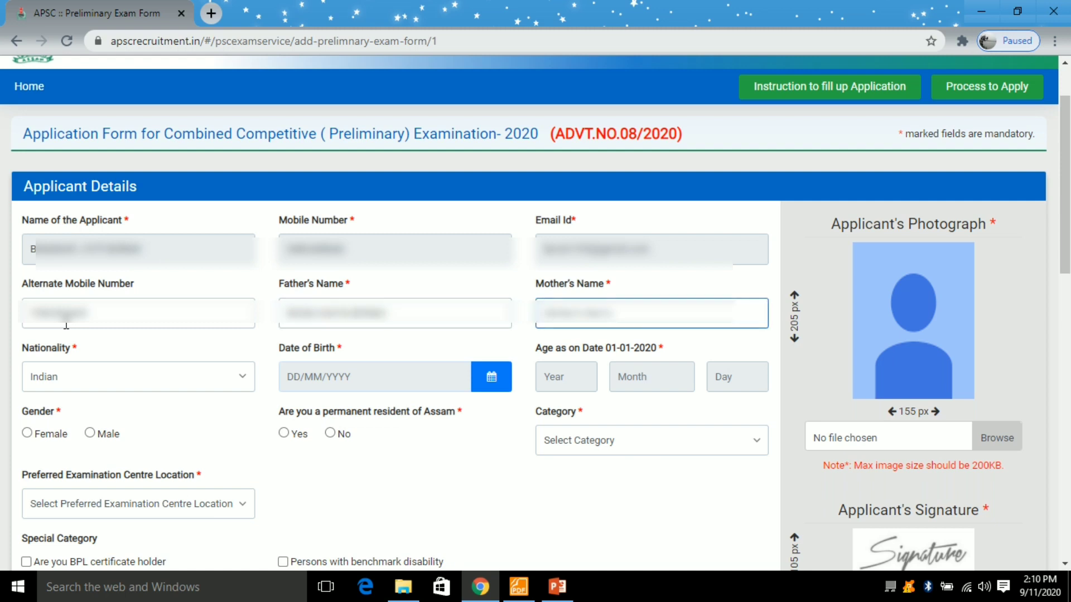
pyautogui.write('????????????')
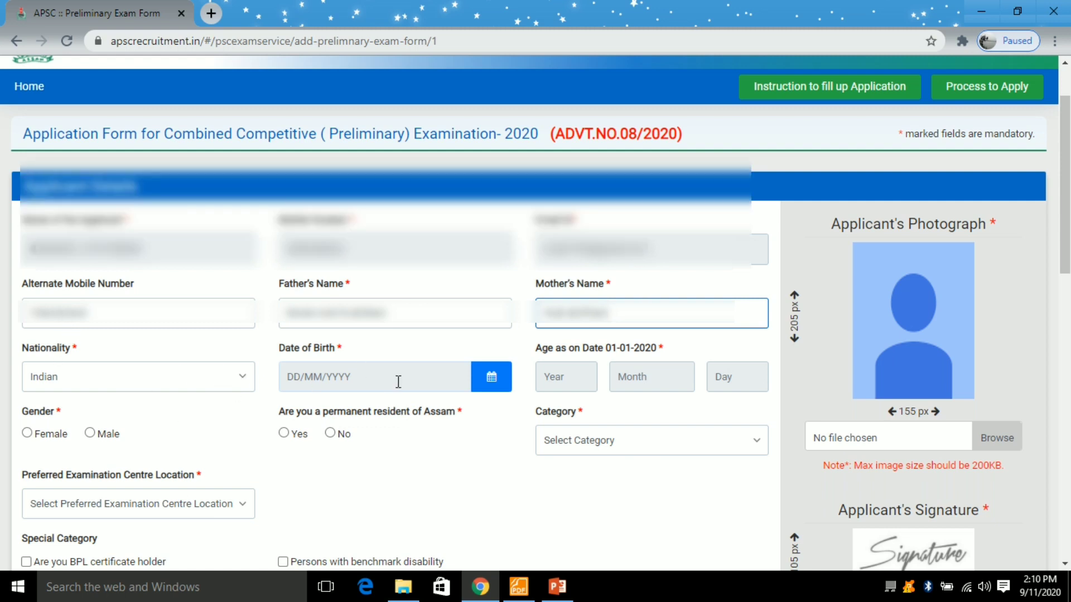
pyautogui.scroll(-1, 404, 334)
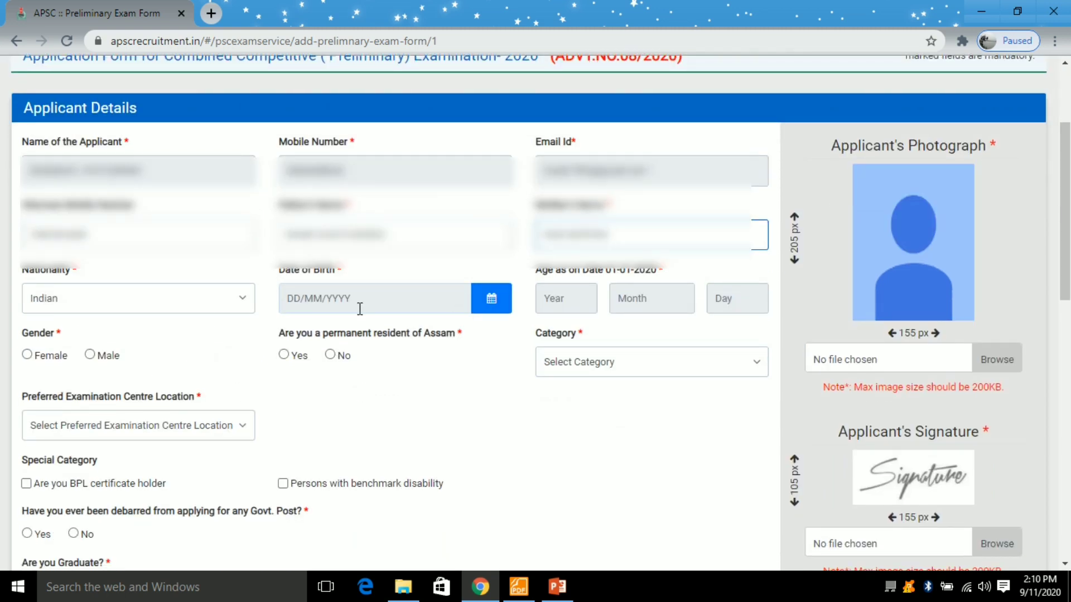
# - Open the date-of-birth calendar and switch it to month selection
pyautogui.click(491, 305)
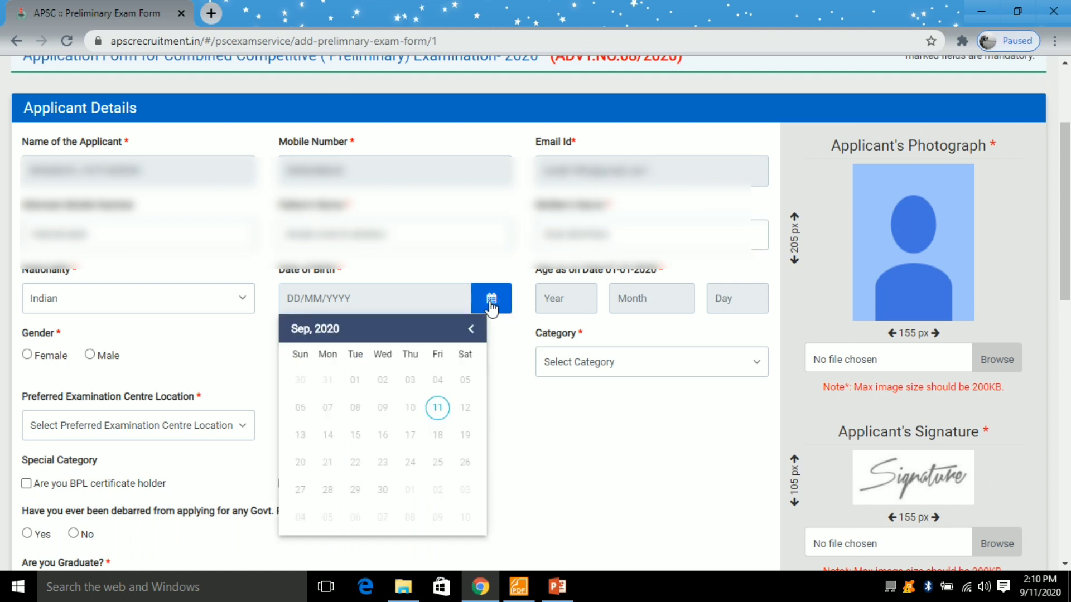
pyautogui.click(333, 331)
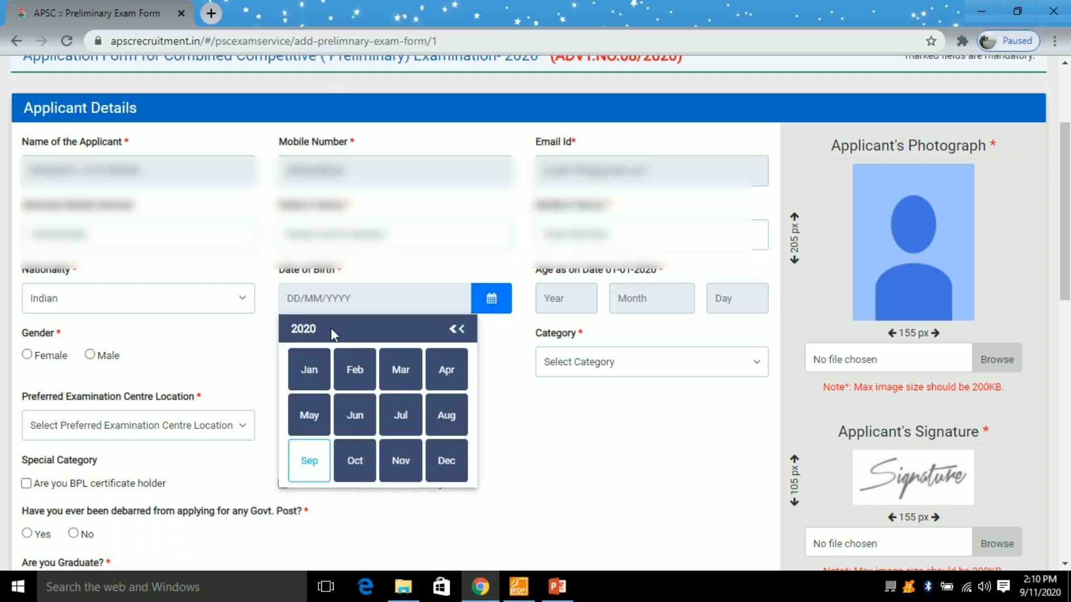
pyautogui.click(458, 331)
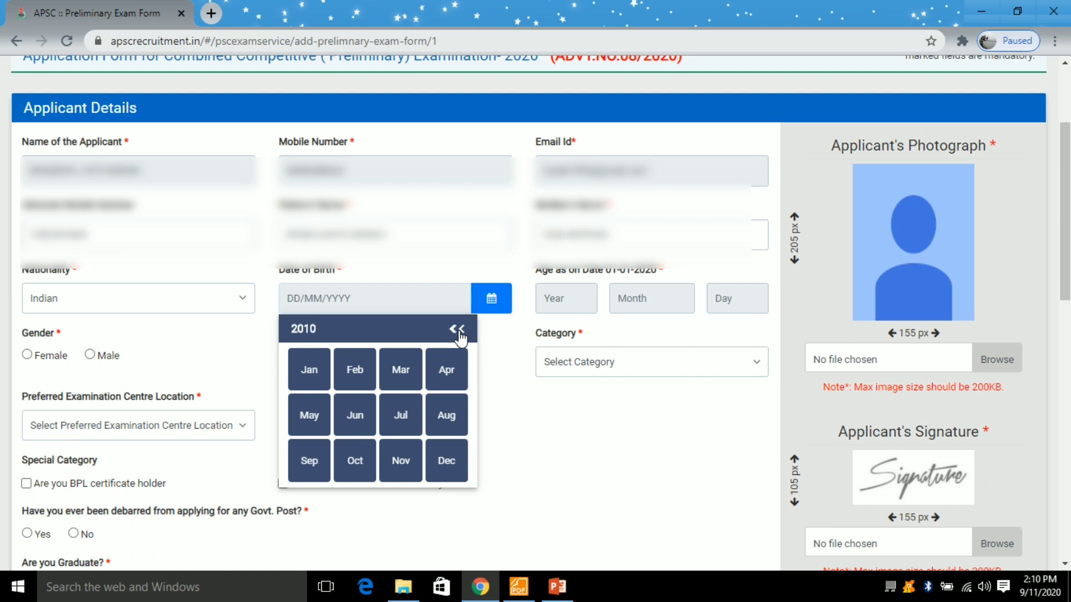
pyautogui.click(458, 333)
pyautogui.click(298, 329)
pyautogui.click(472, 330)
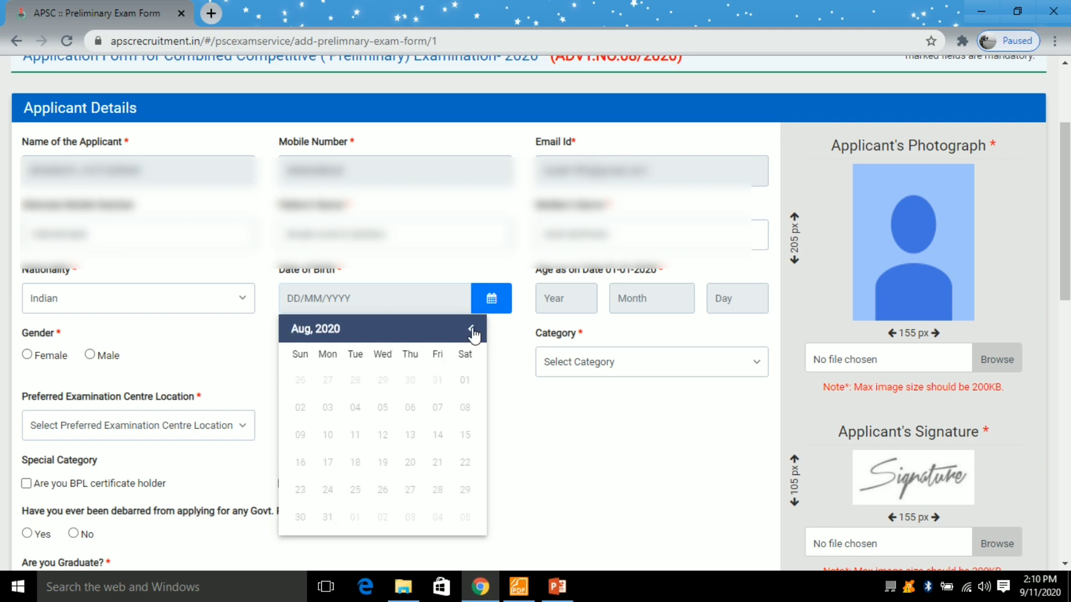
pyautogui.click(329, 330)
pyautogui.click(296, 330)
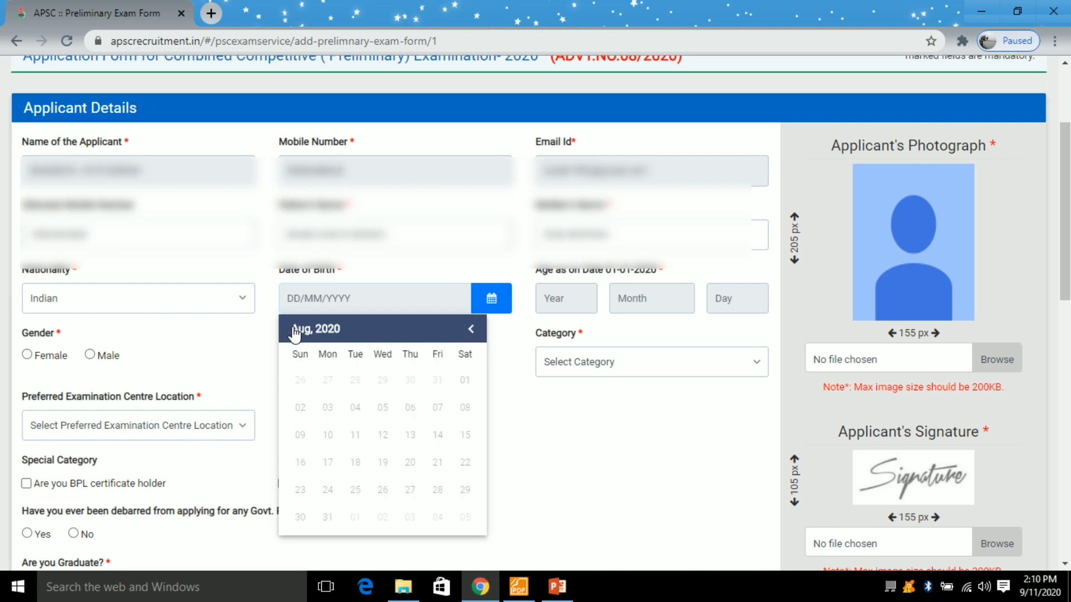
pyautogui.click(332, 334)
# - Step back to 1992 and pick 22 April 1992 as the date of birth
pyautogui.click(456, 330)
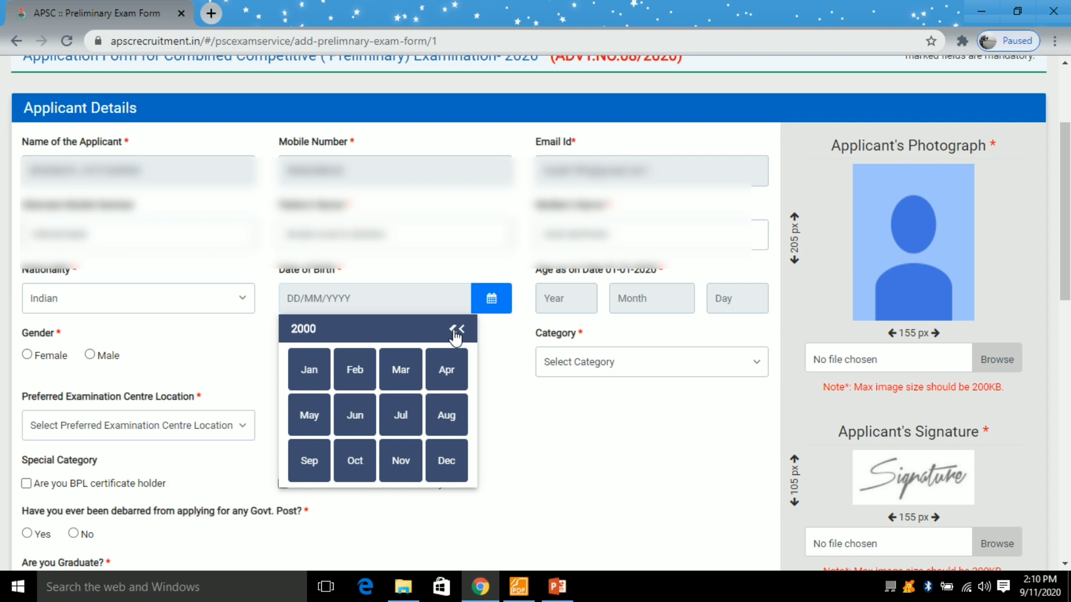
pyautogui.click(457, 334)
pyautogui.click(456, 333)
pyautogui.click(456, 332)
pyautogui.click(456, 332)
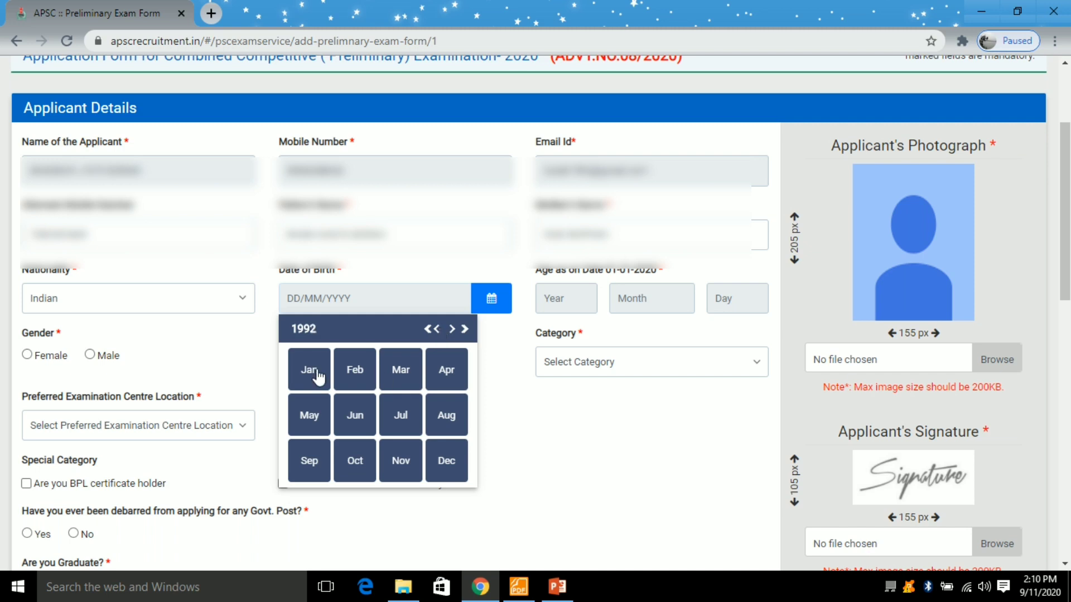
pyautogui.click(446, 370)
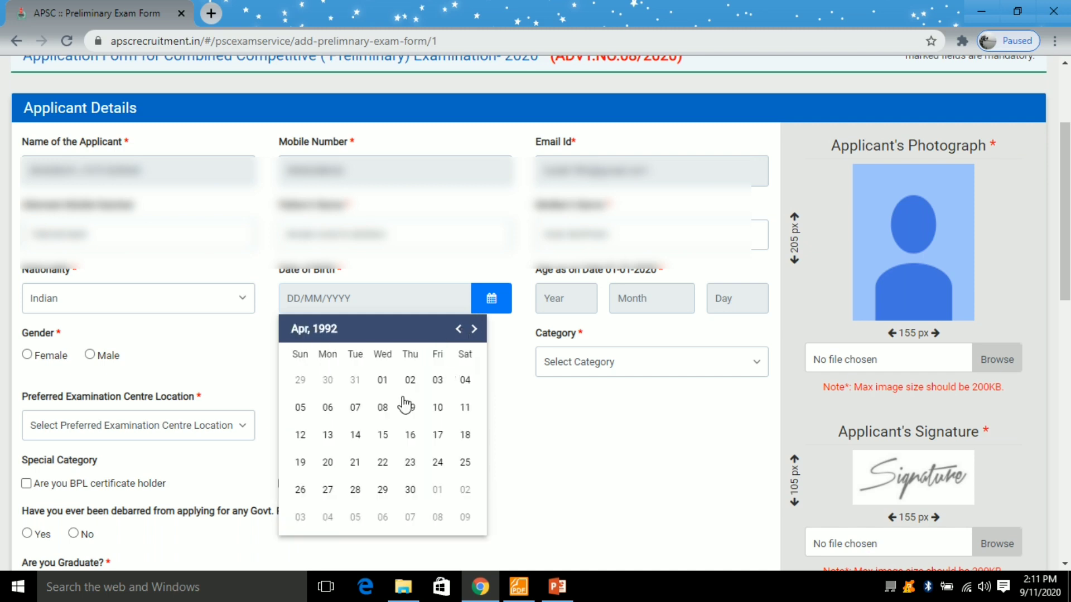
pyautogui.click(382, 462)
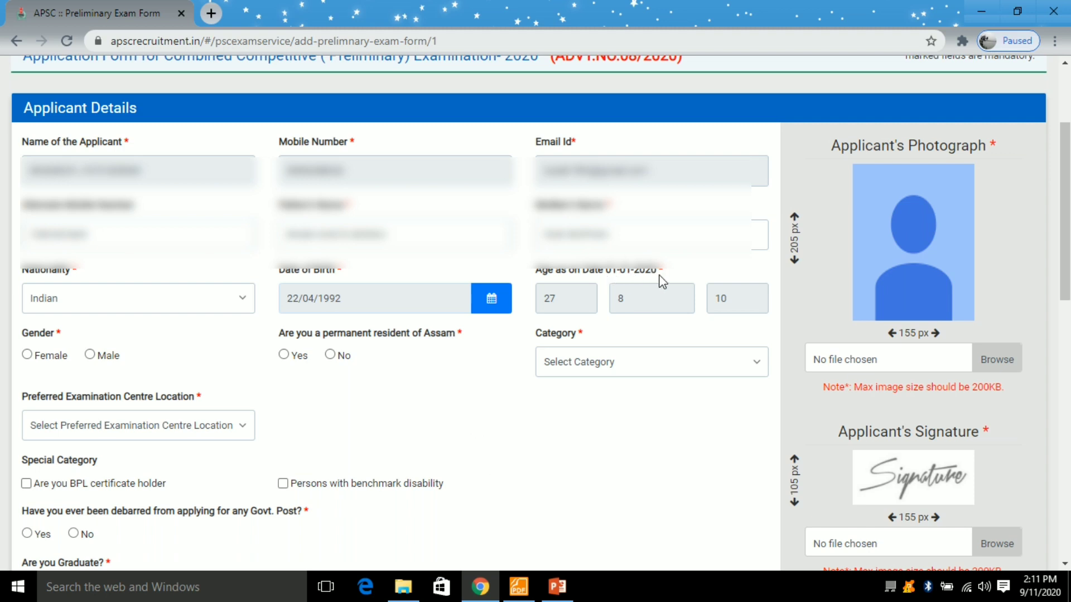
# - Set category General, Assam permanent resident Yes, gender Male and nationality Indian
pyautogui.scroll(-3, 549, 353)
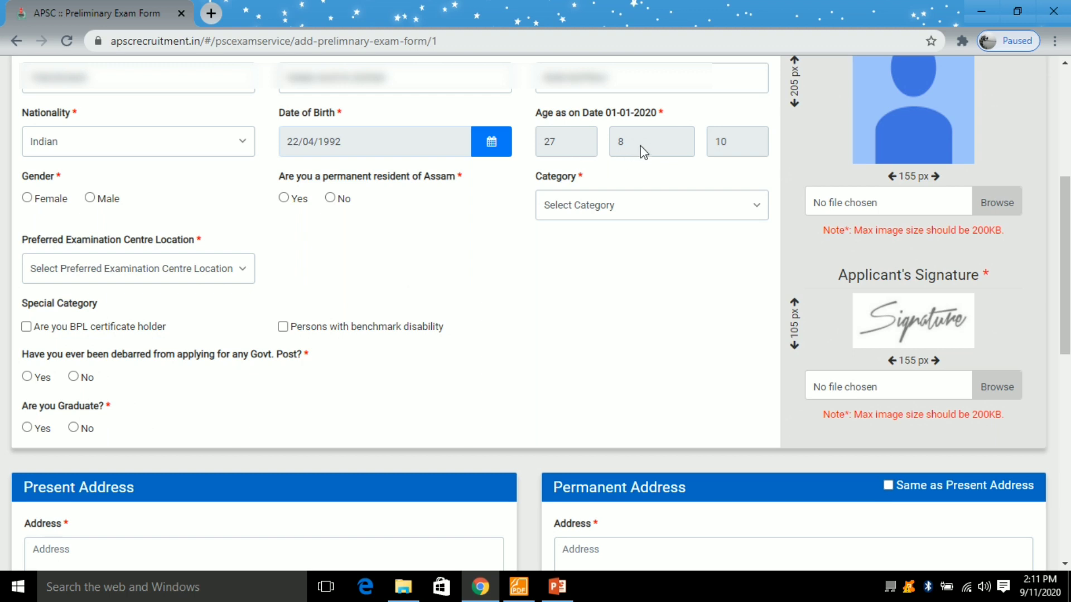
pyautogui.click(601, 207)
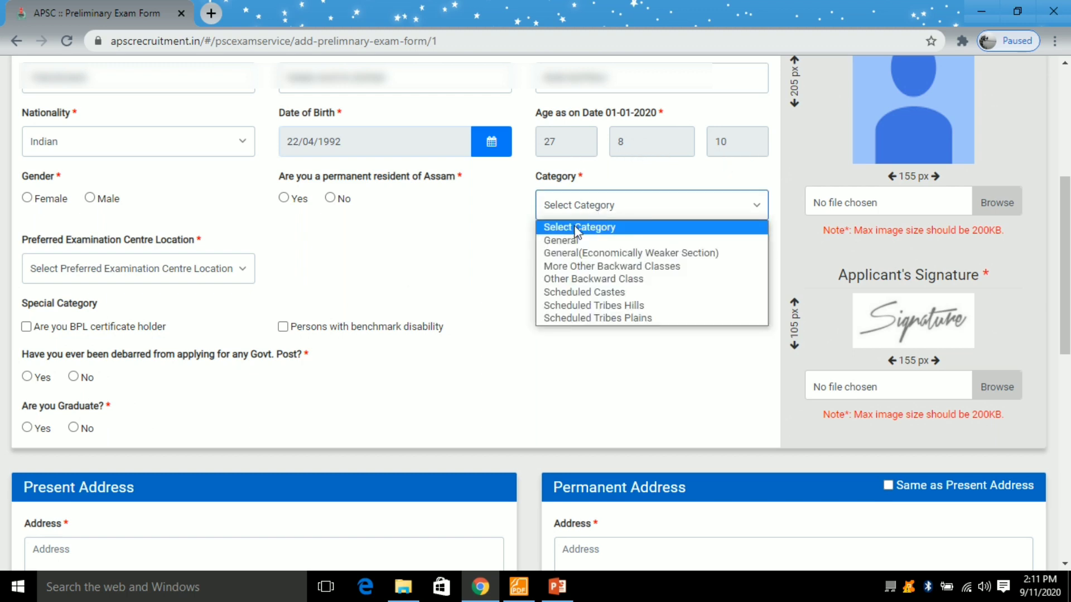
pyautogui.click(561, 240)
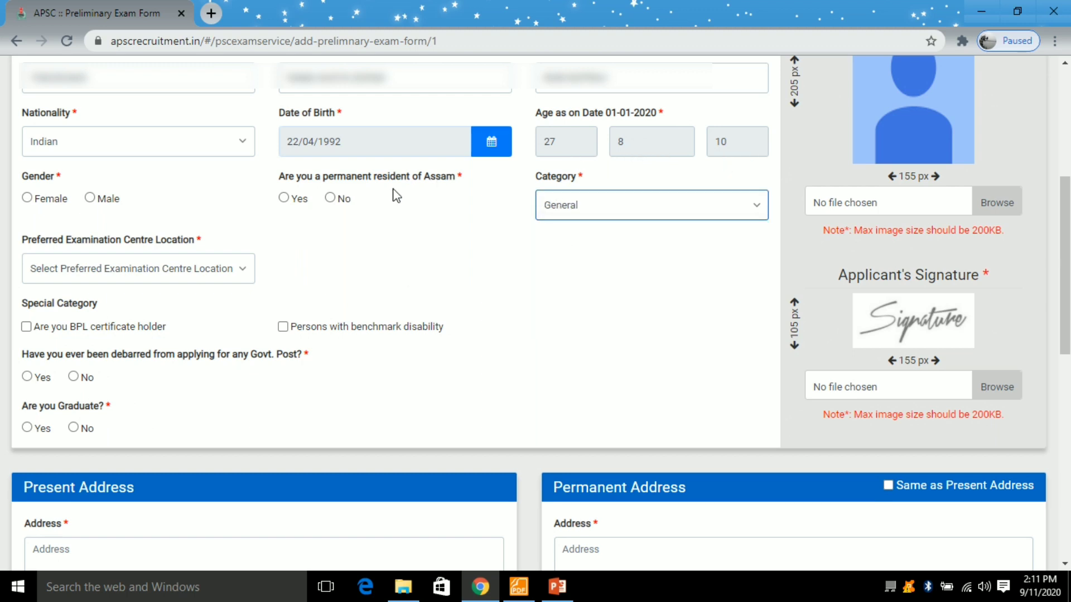
pyautogui.click(284, 198)
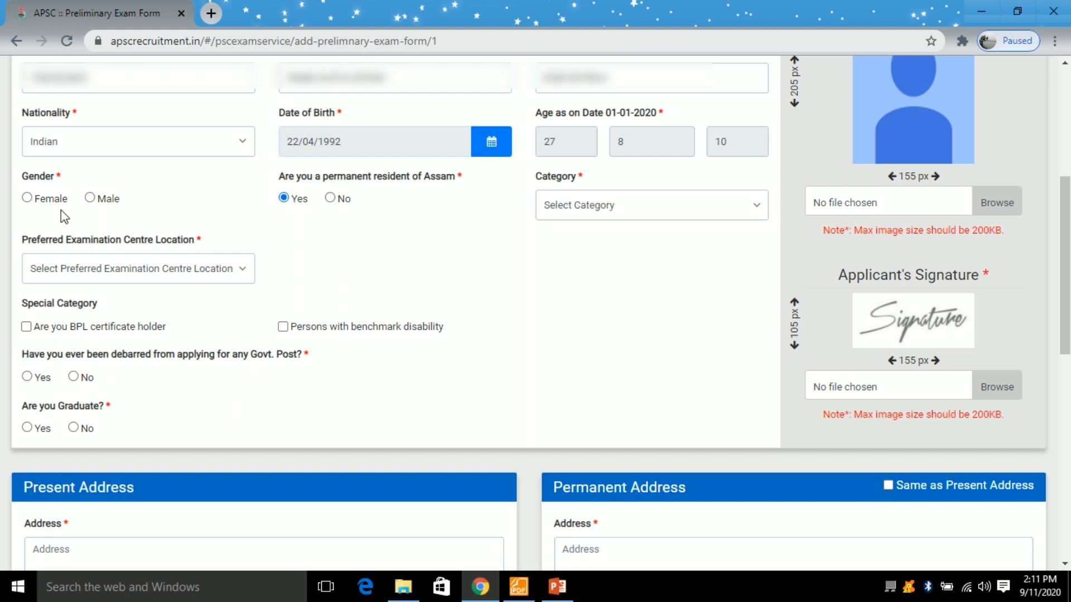
pyautogui.click(90, 198)
pyautogui.click(163, 150)
pyautogui.click(165, 151)
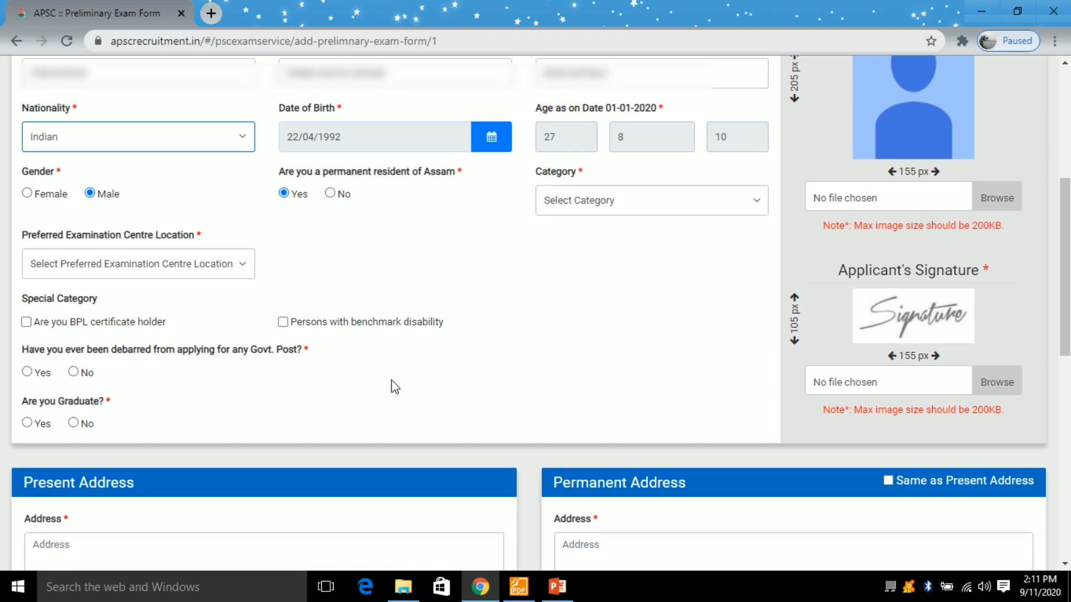
# - Choose Jorhat as the examination centre
pyautogui.scroll(-1, 393, 398)
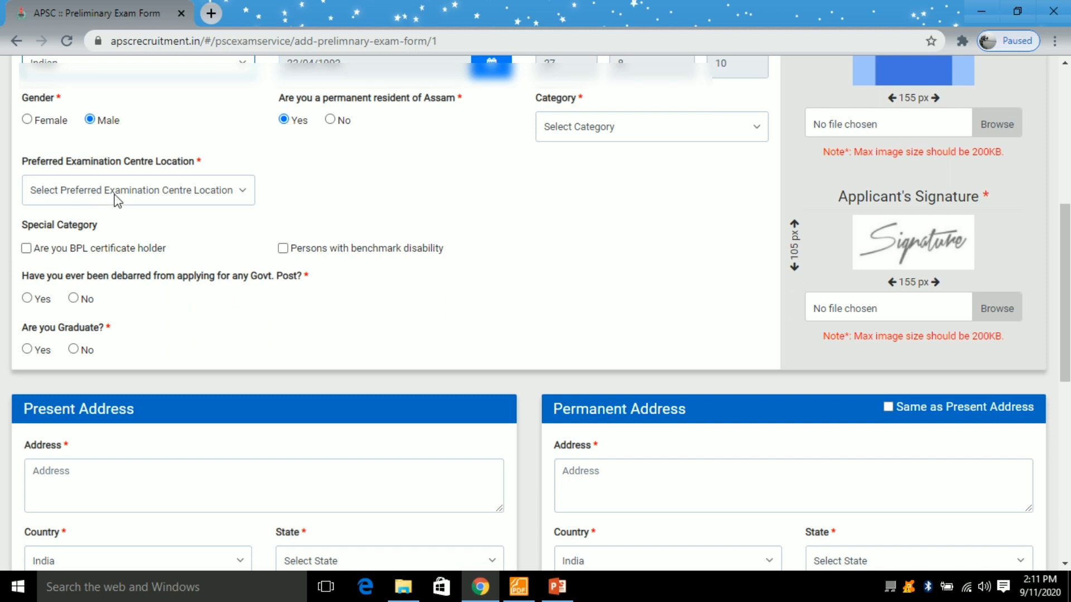
pyautogui.click(132, 192)
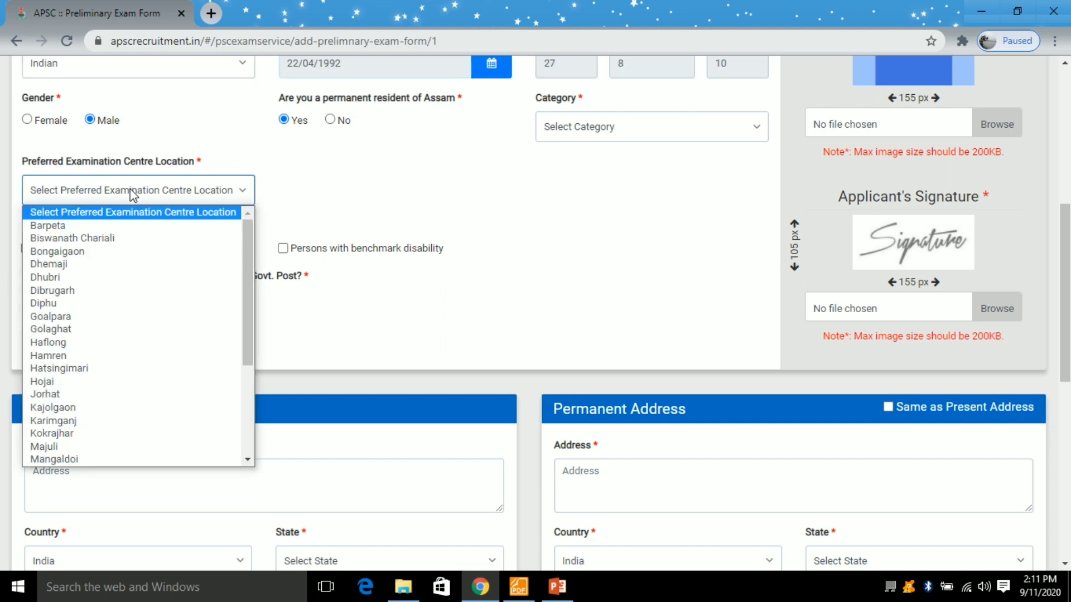
pyautogui.click(82, 401)
# - Answer No to debarred, Yes to graduate, and set year of passing 2014
pyautogui.scroll(-1, 342, 294)
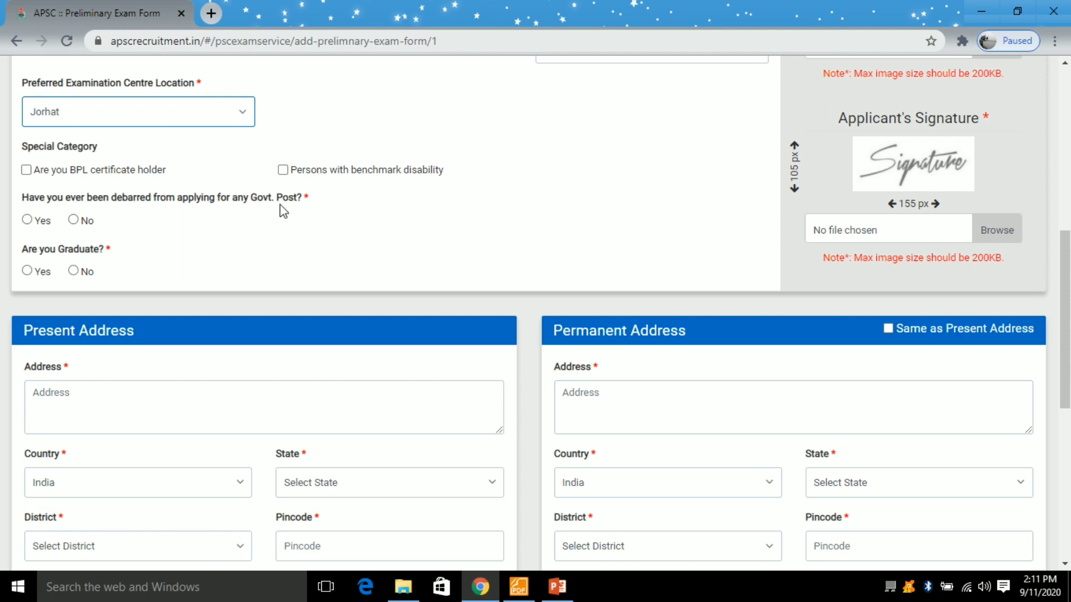
pyautogui.click(73, 226)
pyautogui.click(73, 219)
pyautogui.click(26, 271)
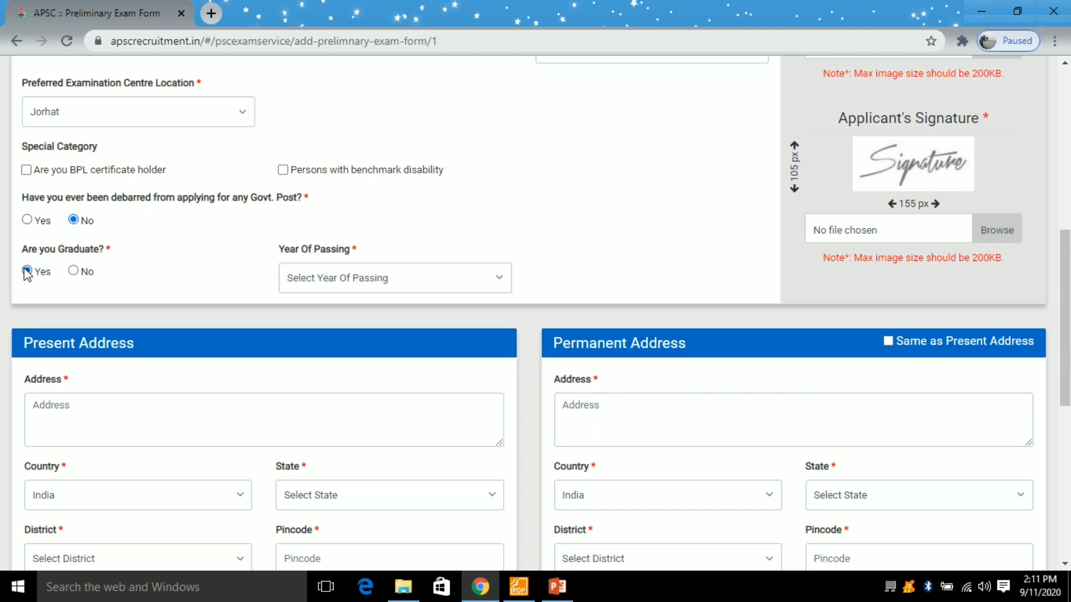
pyautogui.click(375, 276)
pyautogui.scroll(-5, 377, 390)
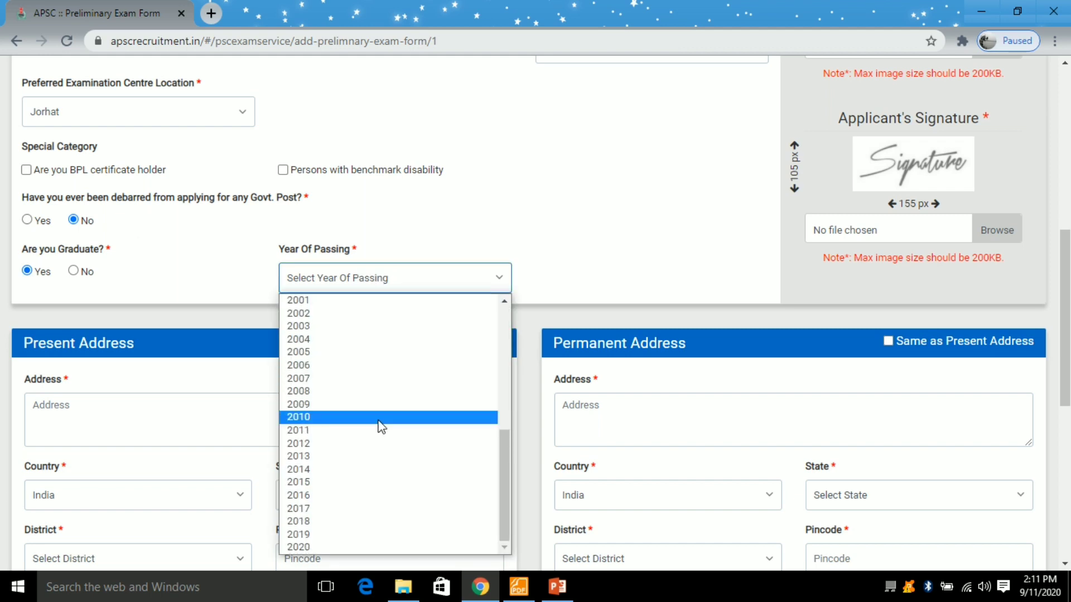
pyautogui.click(376, 469)
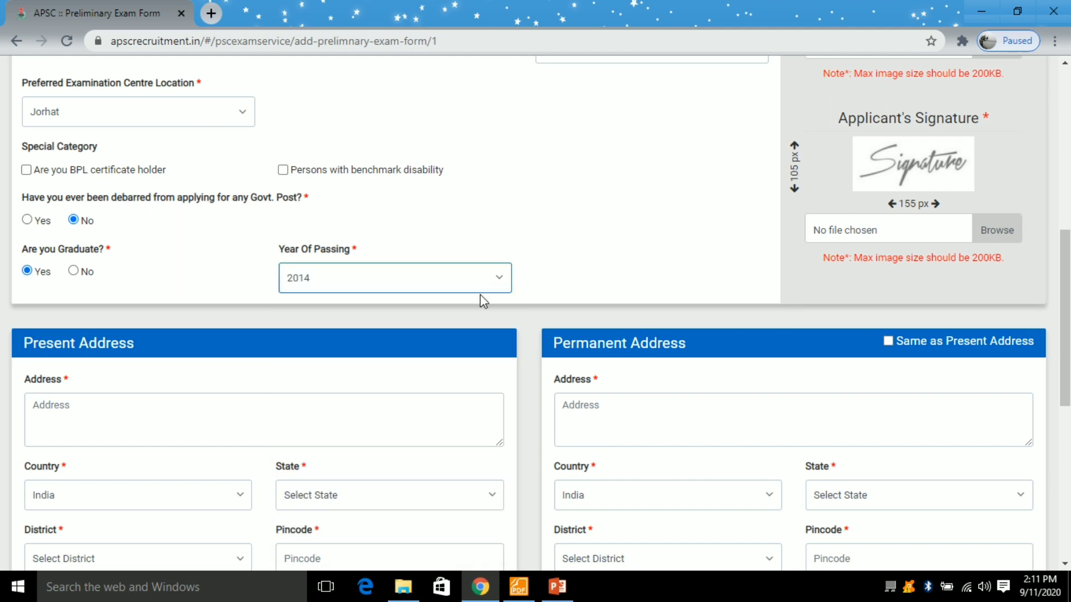
pyautogui.scroll(4, 483, 301)
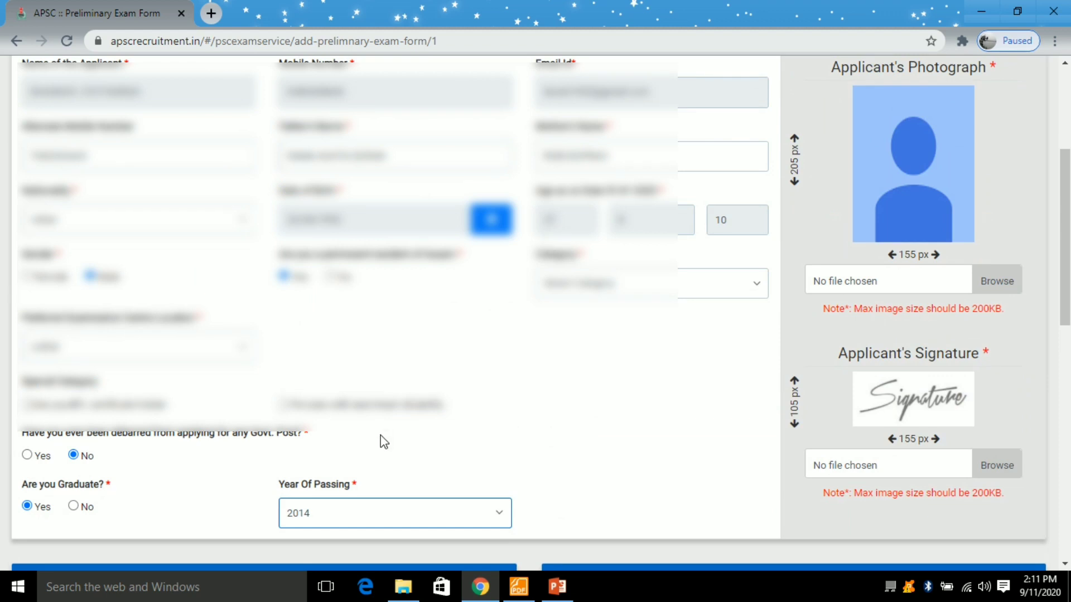
# - Append the missing letter 'a' to the end of the mother's name
pyautogui.scroll(3, 445, 421)
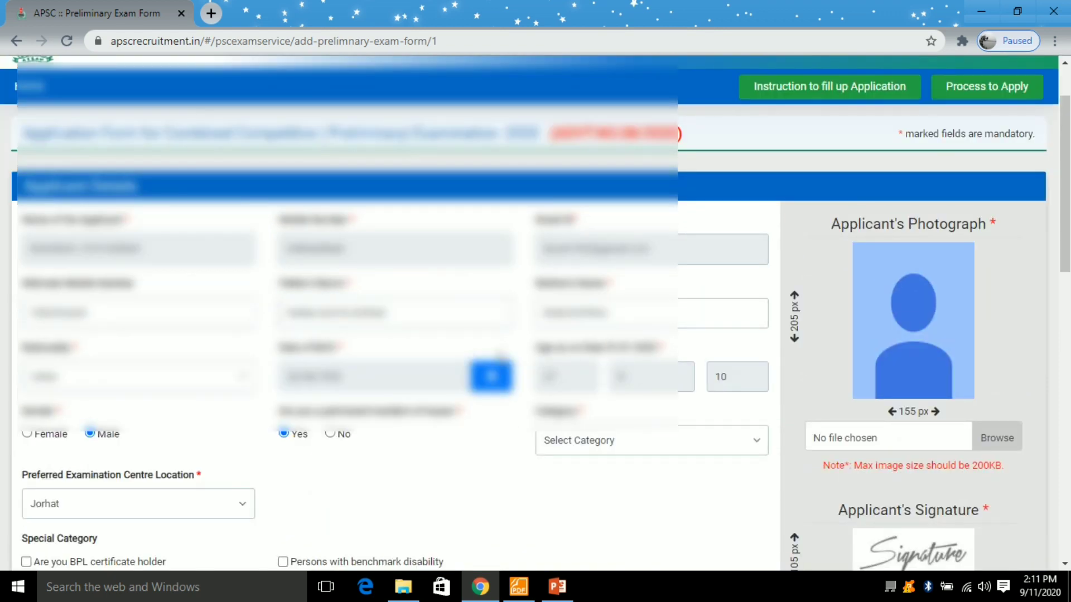
pyautogui.click(594, 313)
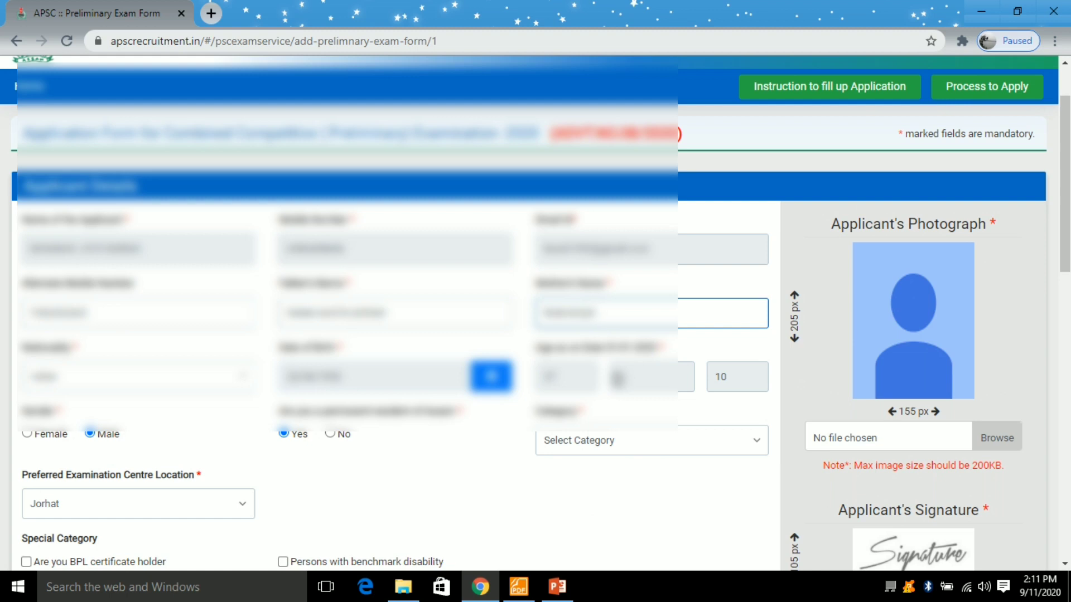
pyautogui.write('a')
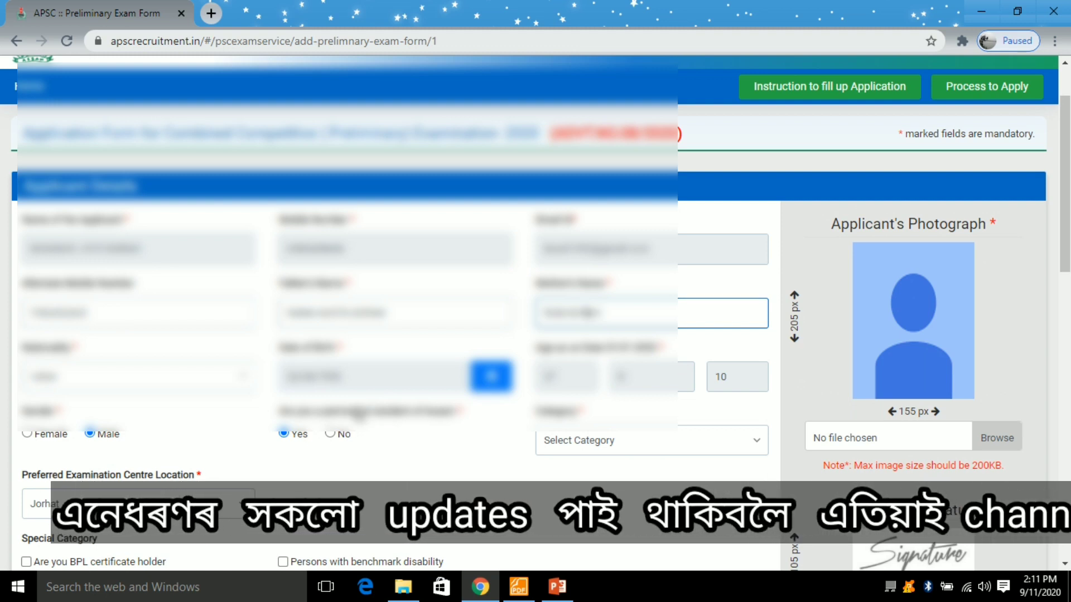
pyautogui.scroll(-8, 379, 441)
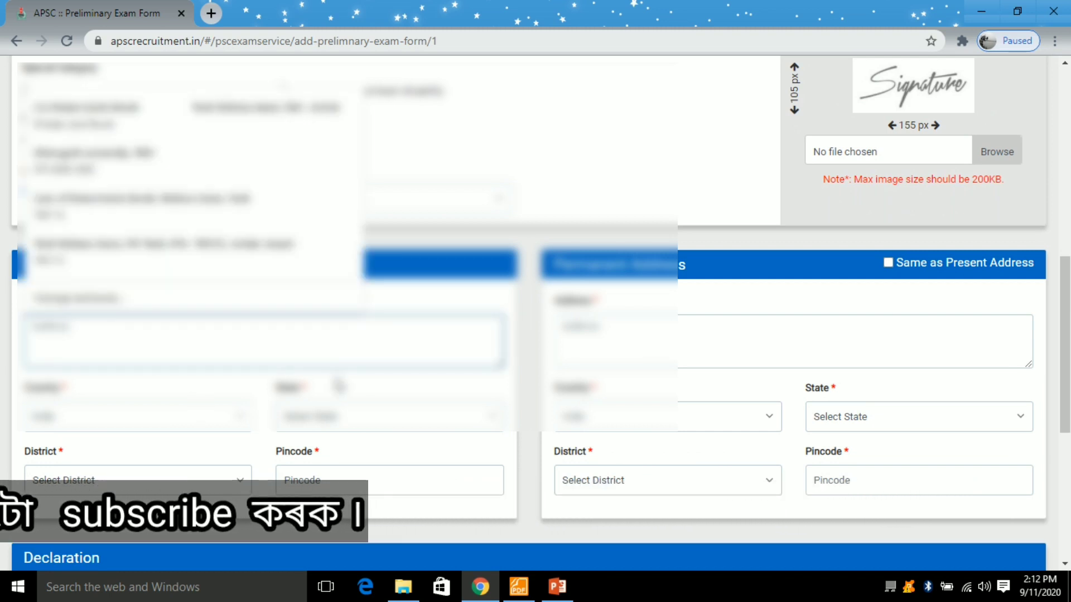
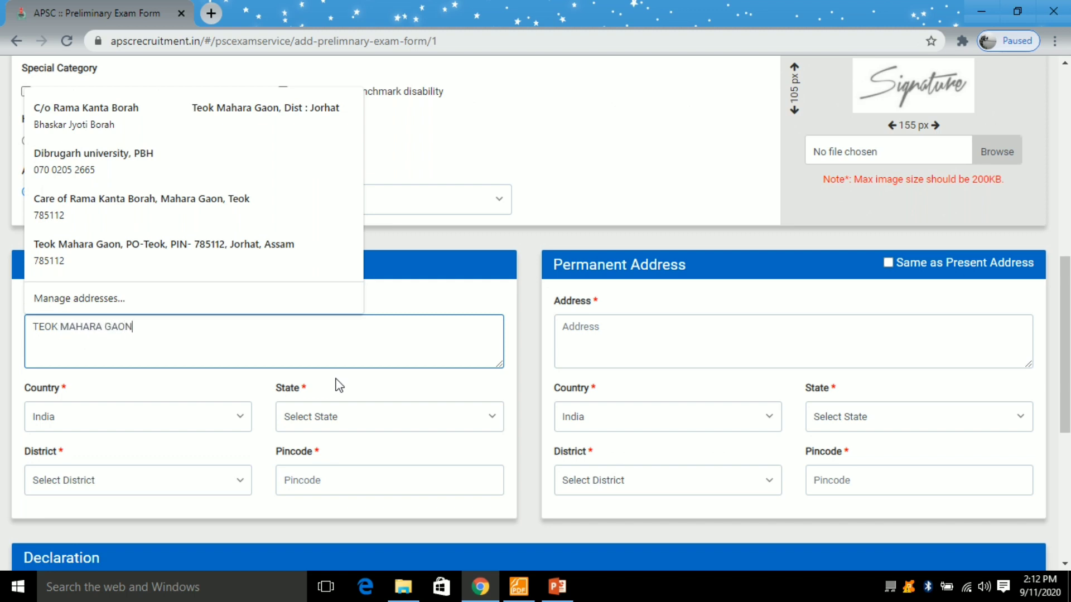
# - Enter the present address text, choose state ASSAM, and fill in the pincode
pyautogui.click(324, 420)
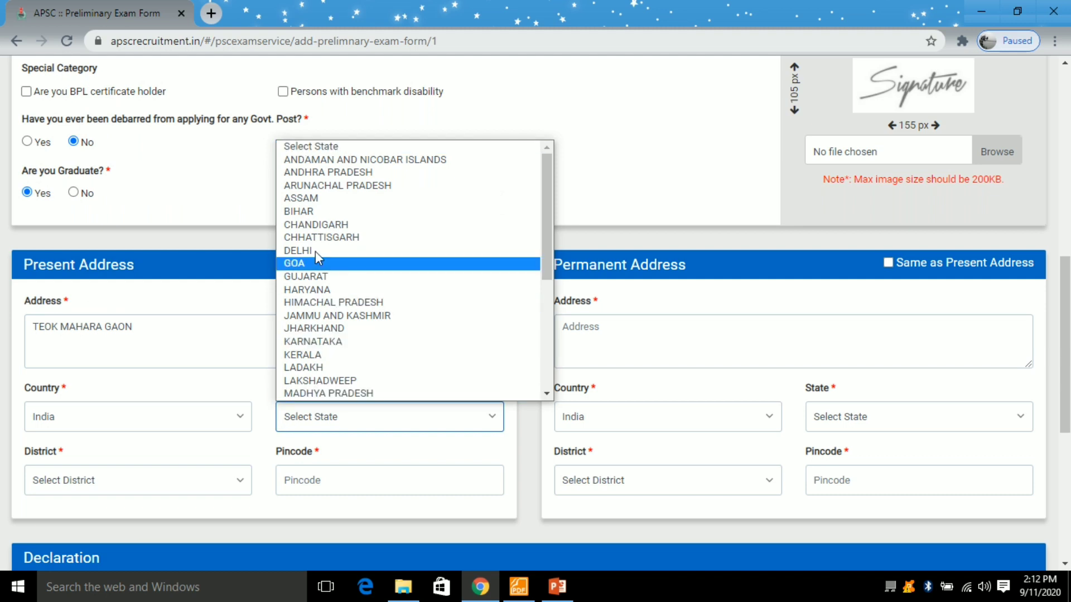
pyautogui.click(323, 198)
pyautogui.scroll(-1, 291, 447)
pyautogui.click(303, 403)
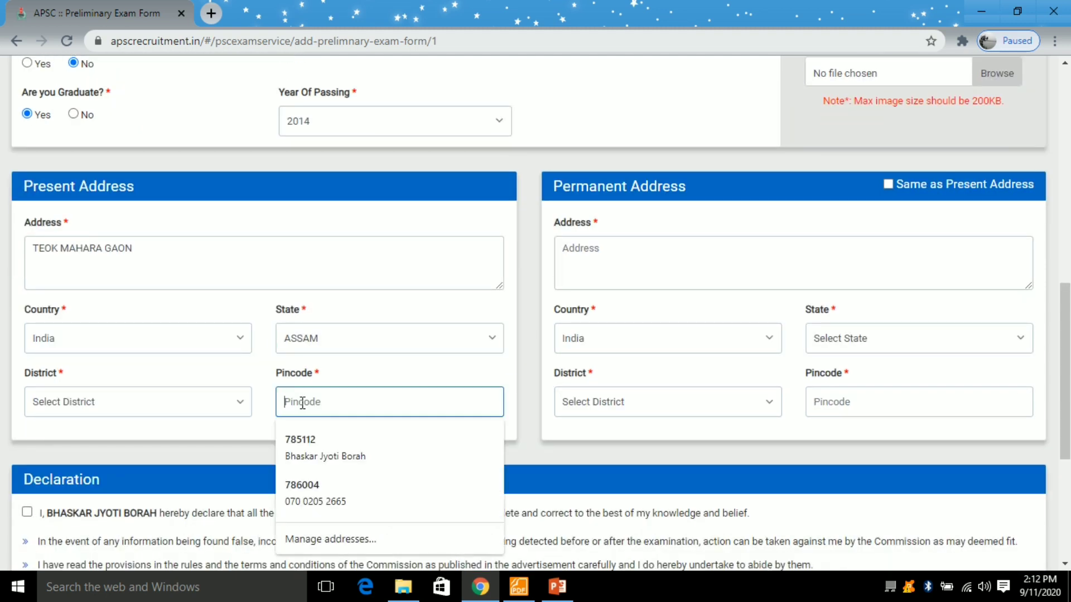
pyautogui.write('785112')
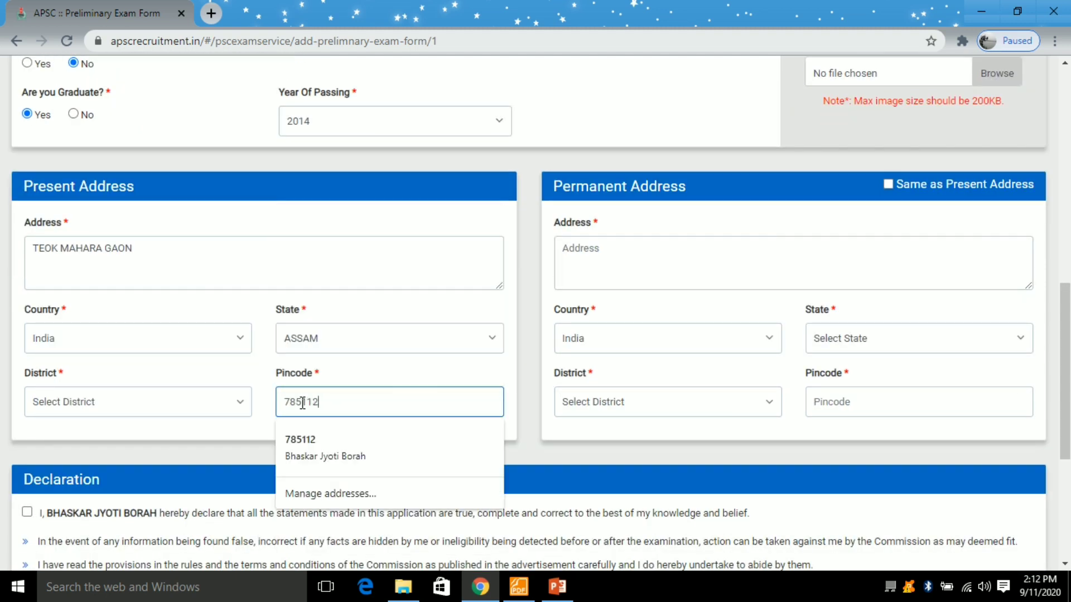
# - Choose Jorhat as the district and copy the present address to the permanent address
pyautogui.click(176, 402)
pyautogui.scroll(-1, 168, 374)
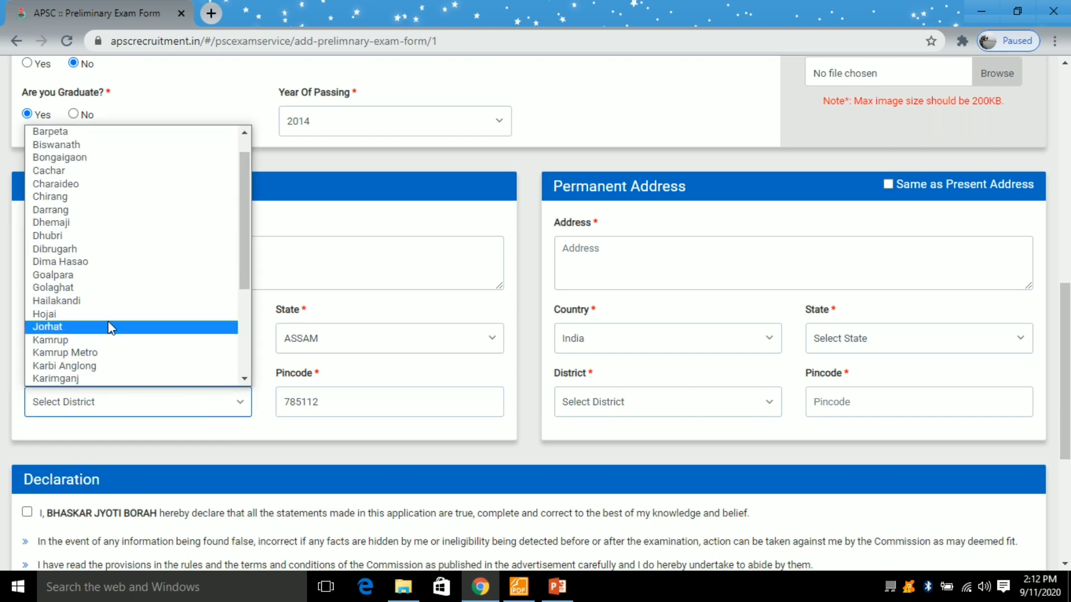
pyautogui.click(110, 330)
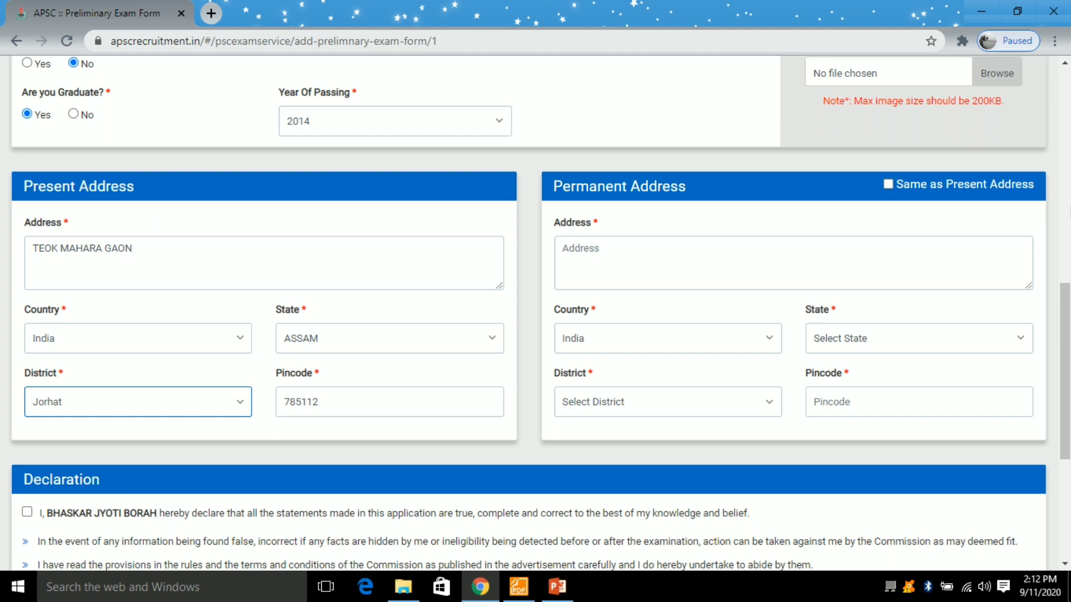
pyautogui.click(960, 185)
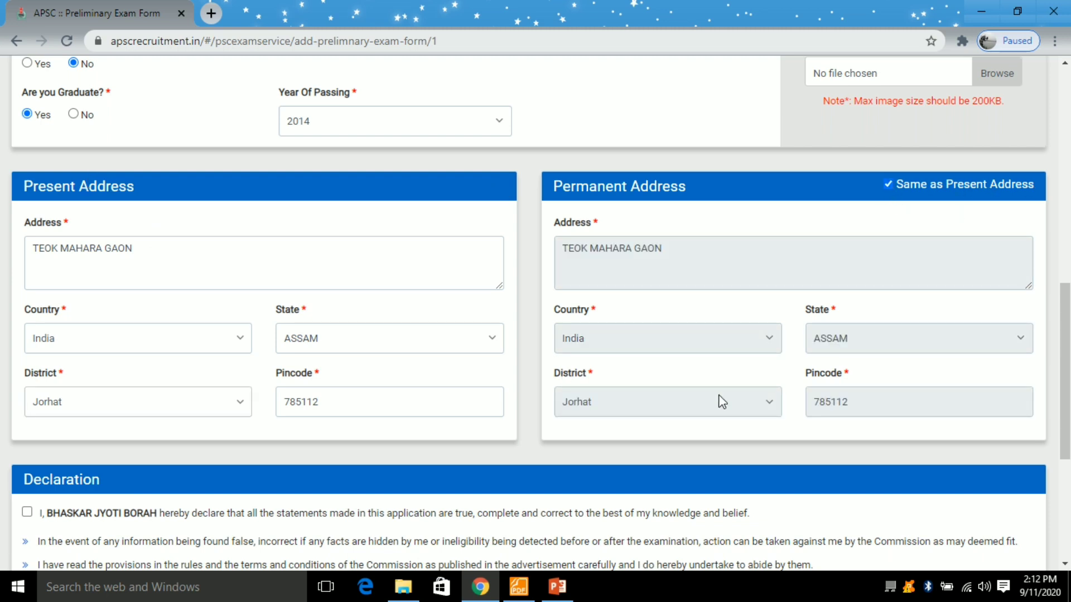
# - Tick the declaration at the bottom of the form and preview the application
pyautogui.scroll(-2, 754, 408)
pyautogui.scroll(-4, 634, 433)
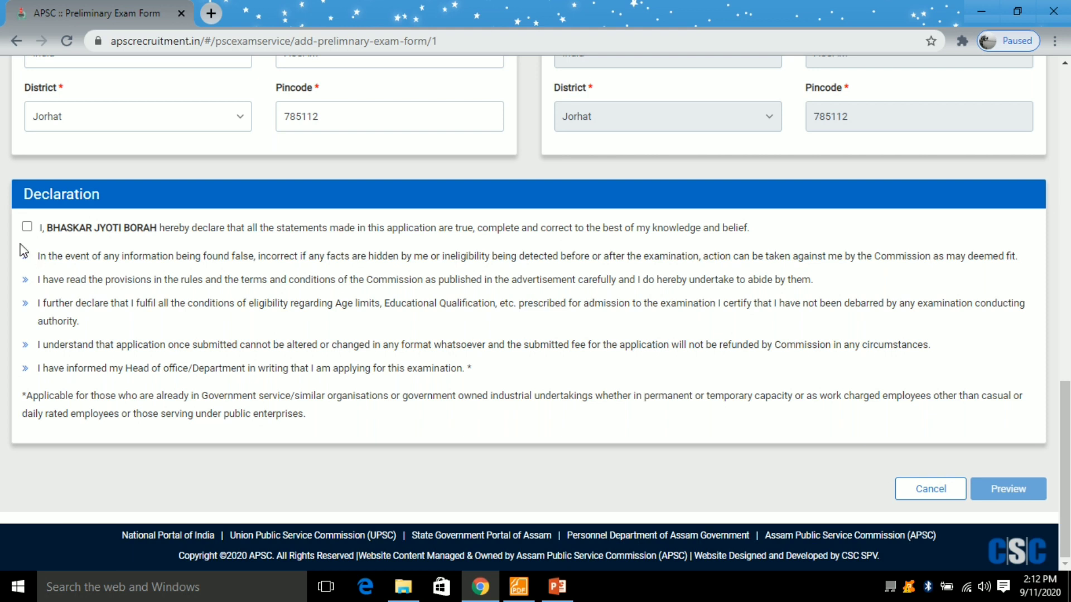
pyautogui.click(26, 227)
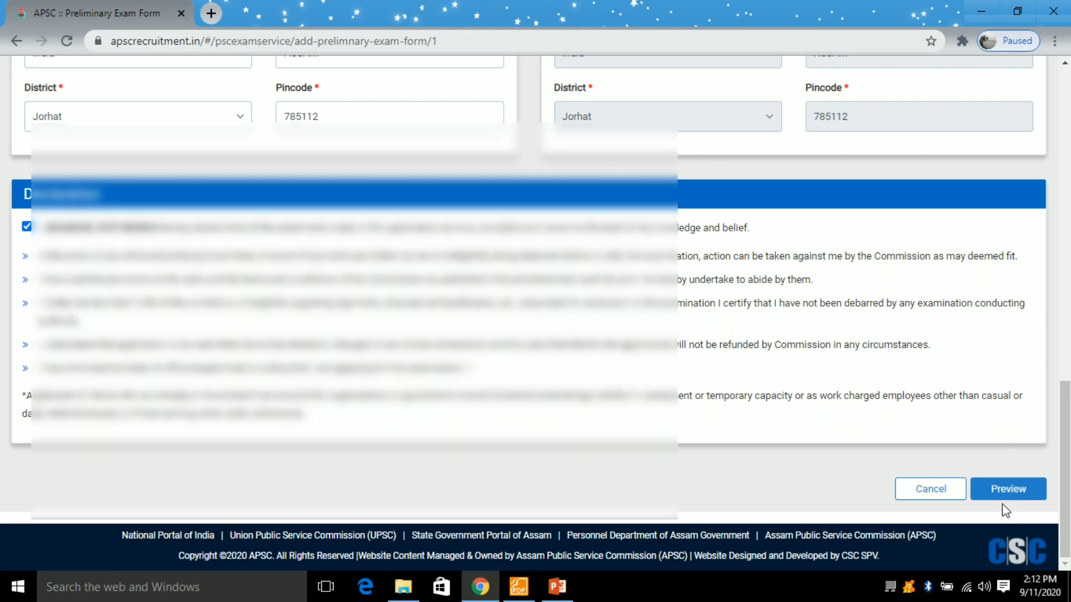
pyautogui.click(1010, 493)
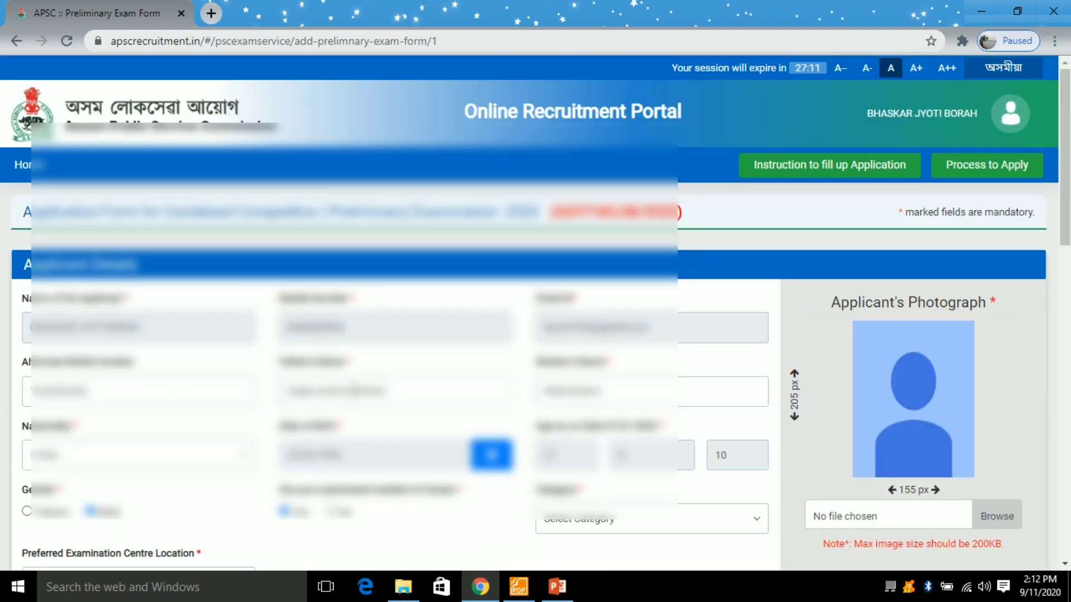
# - Browse to Downloads for the applicant's photograph and check the photo file's size
pyautogui.scroll(-1, 602, 393)
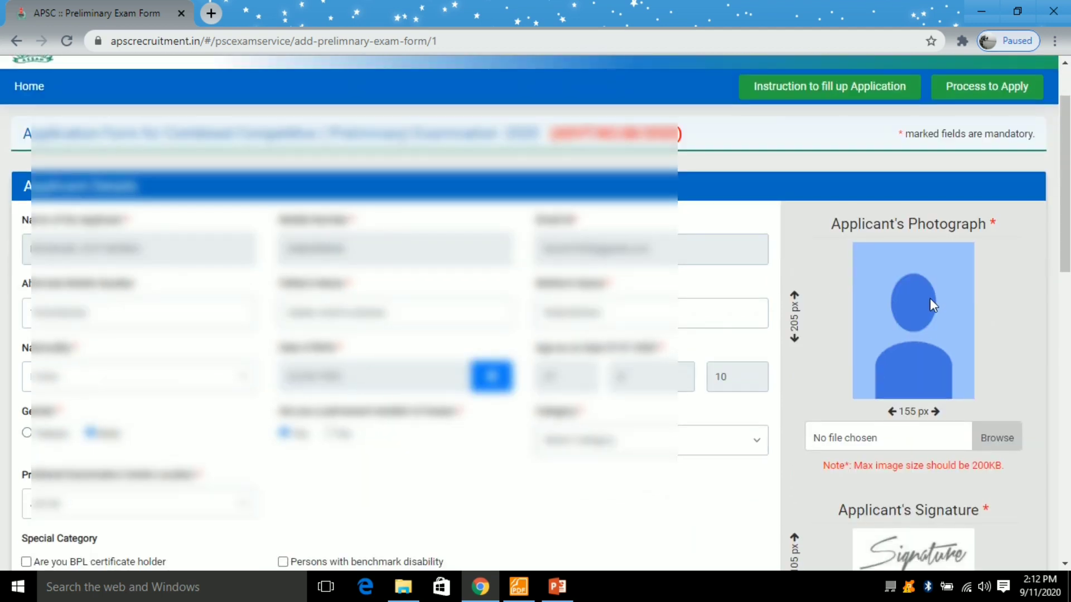
pyautogui.scroll(-1, 892, 300)
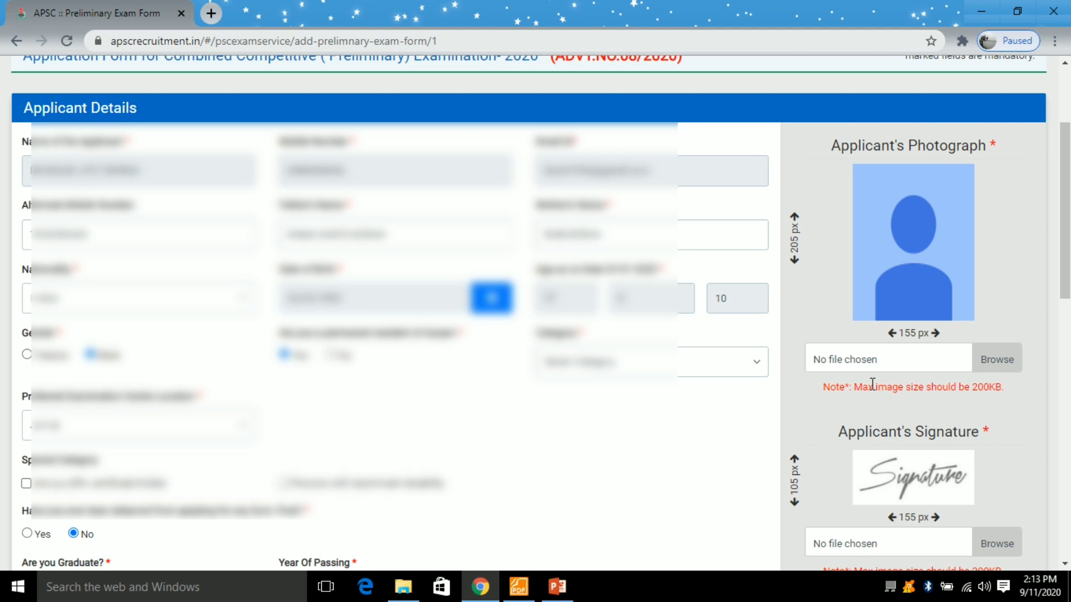
pyautogui.click(997, 365)
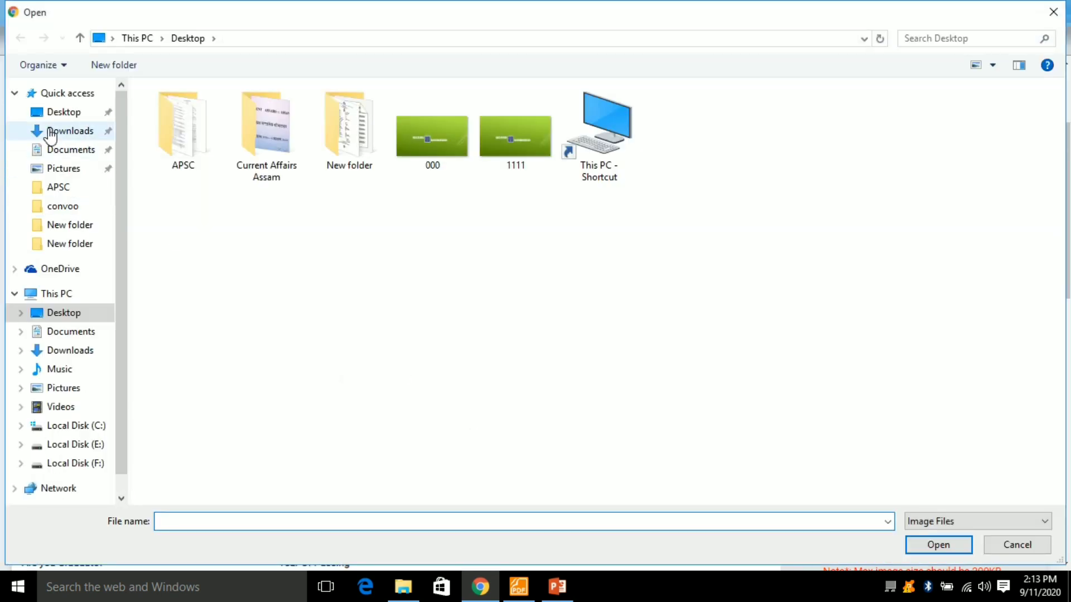
pyautogui.click(50, 133)
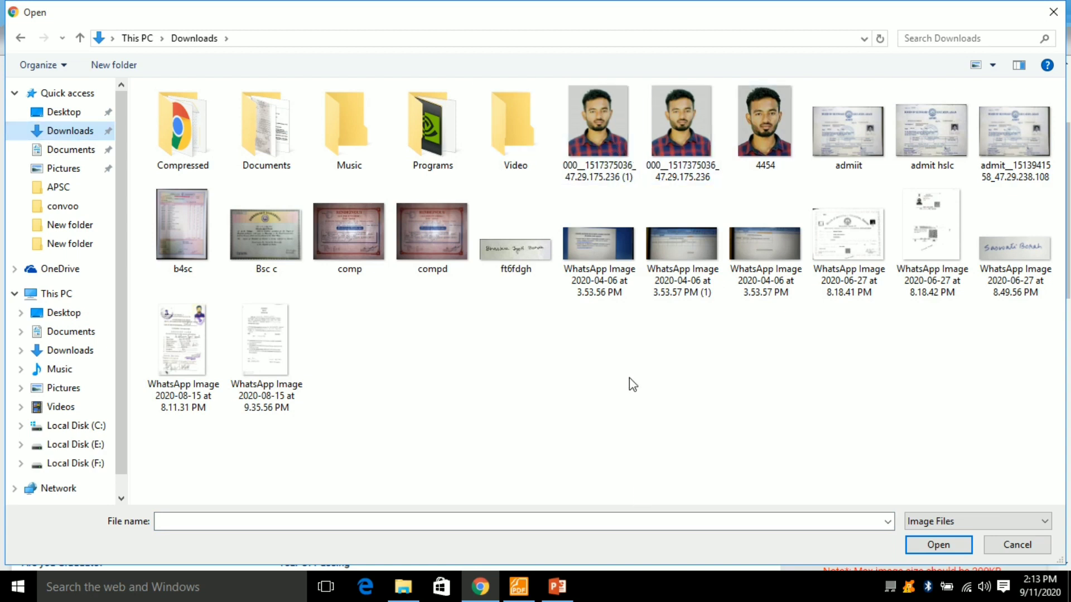
pyautogui.rightClick(598, 125)
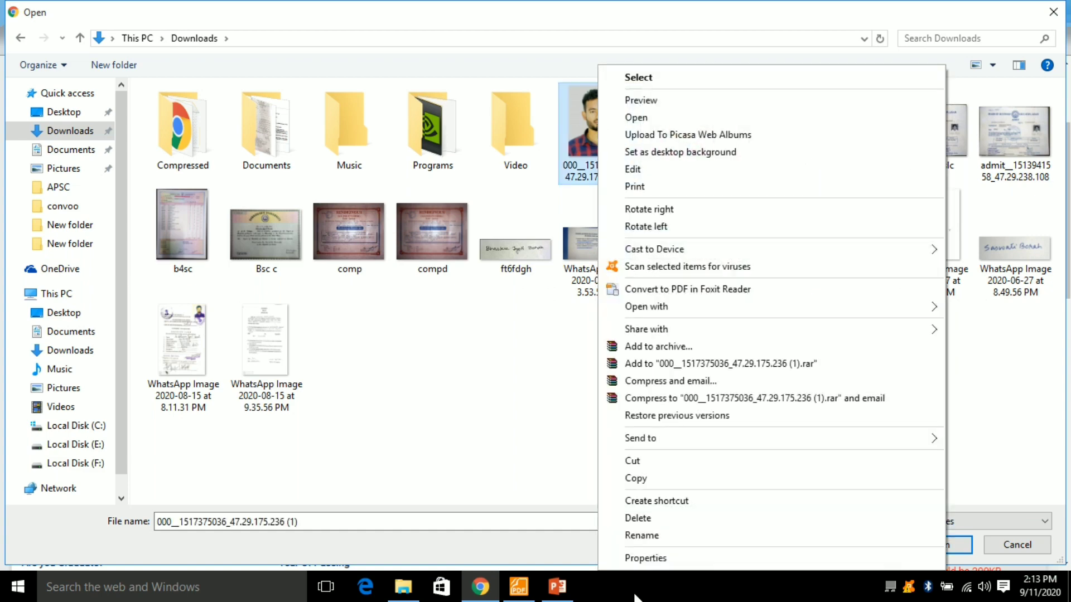
pyautogui.click(647, 558)
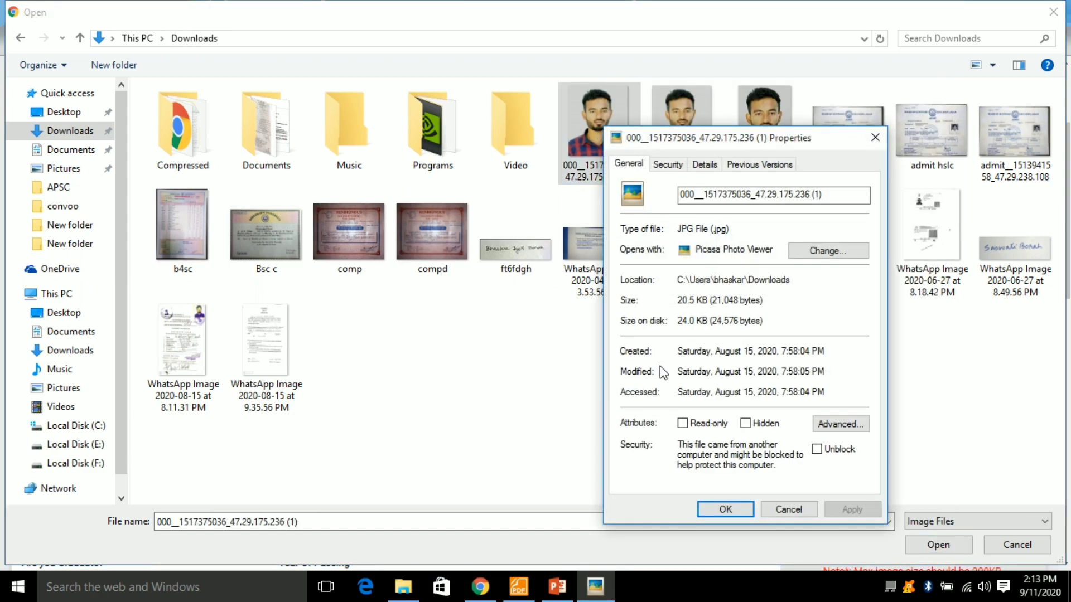
pyautogui.click(875, 137)
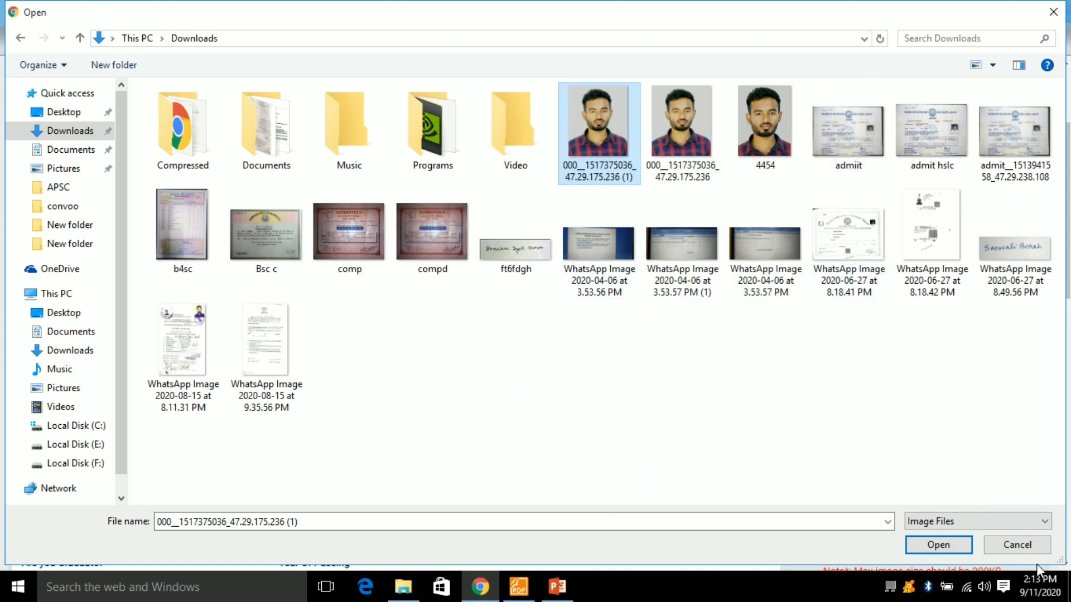
# - Upload the chosen photo and confirm its crop in the photograph box
pyautogui.click(950, 546)
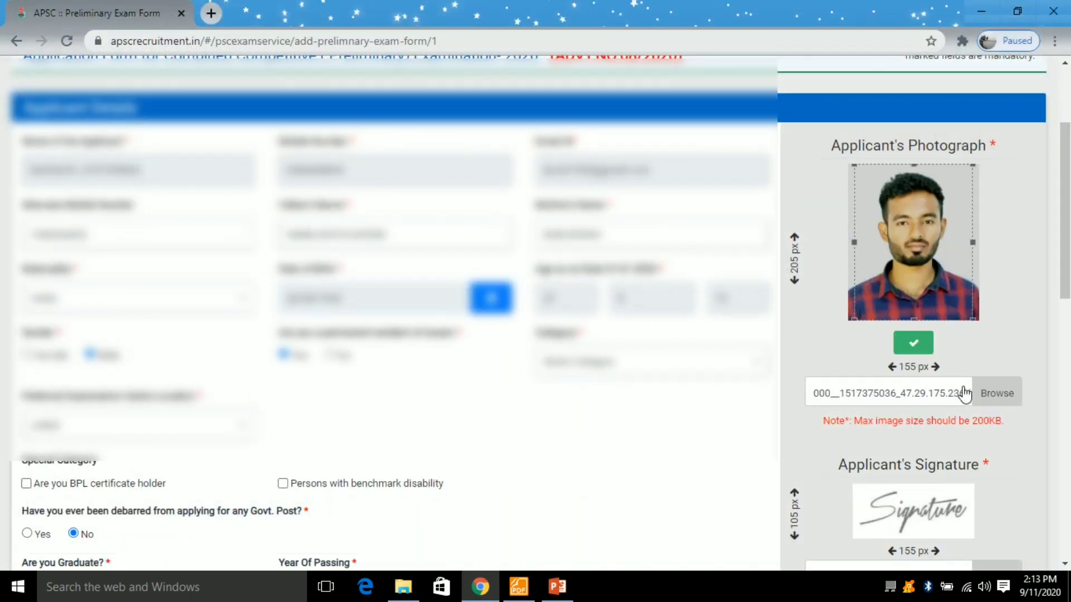
pyautogui.click(910, 345)
pyautogui.scroll(-3, 911, 345)
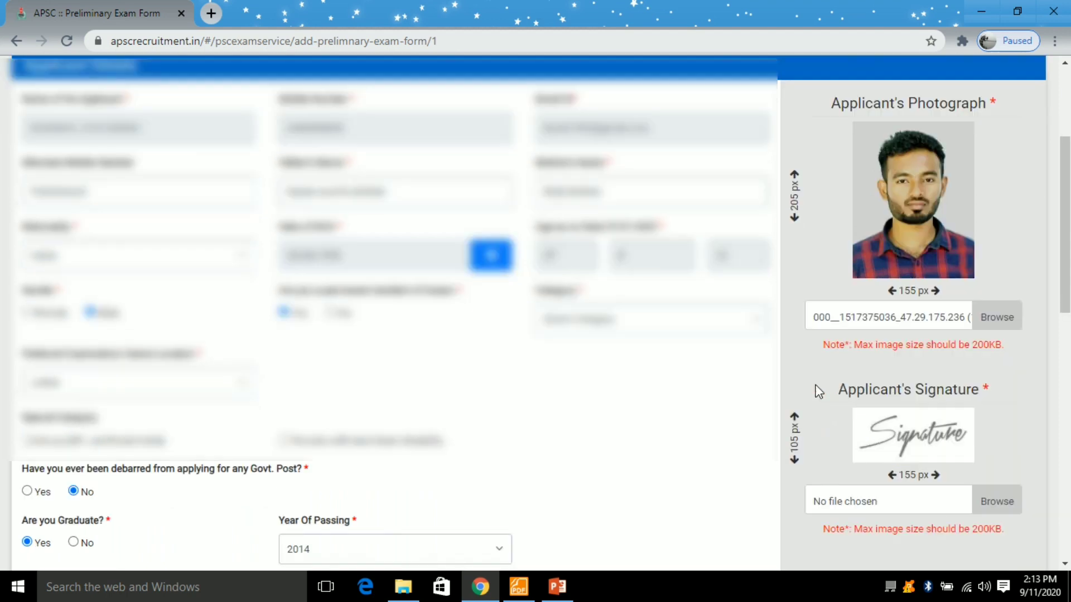
pyautogui.click(996, 388)
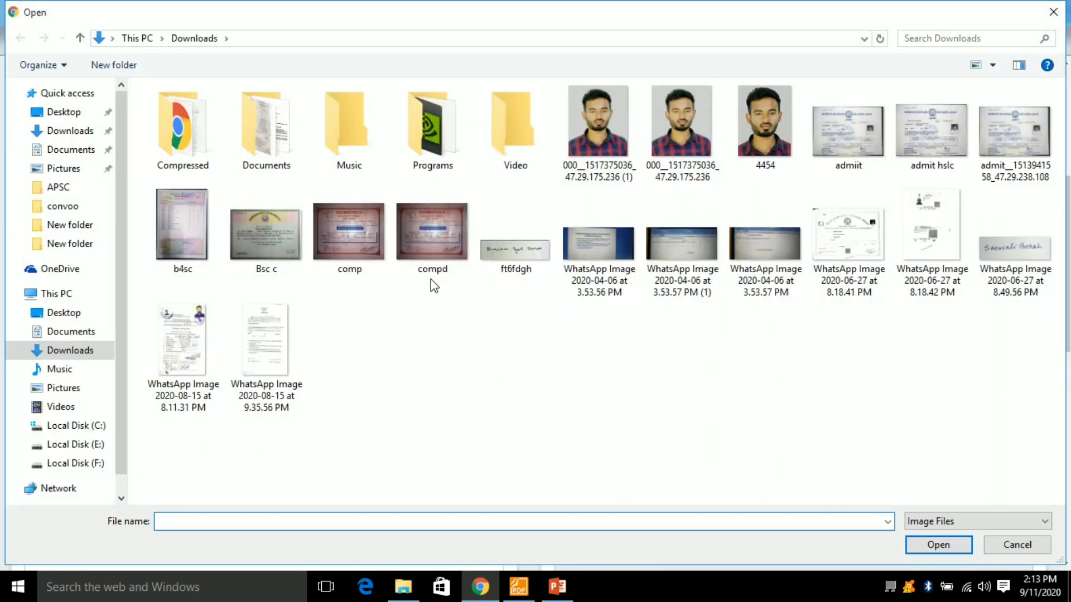
# - Load ft6fdgh.jpg as the signature, then open ft6fdgh in Paint from Downloads
pyautogui.doubleClick(513, 251)
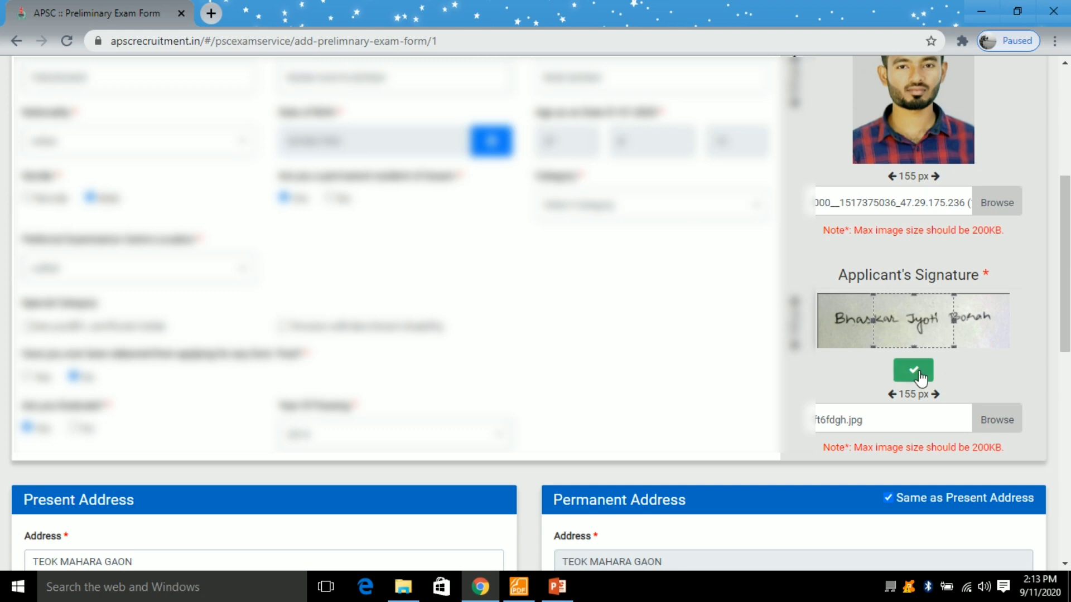
pyautogui.moveTo(896, 322); pyautogui.dragTo(873, 325)
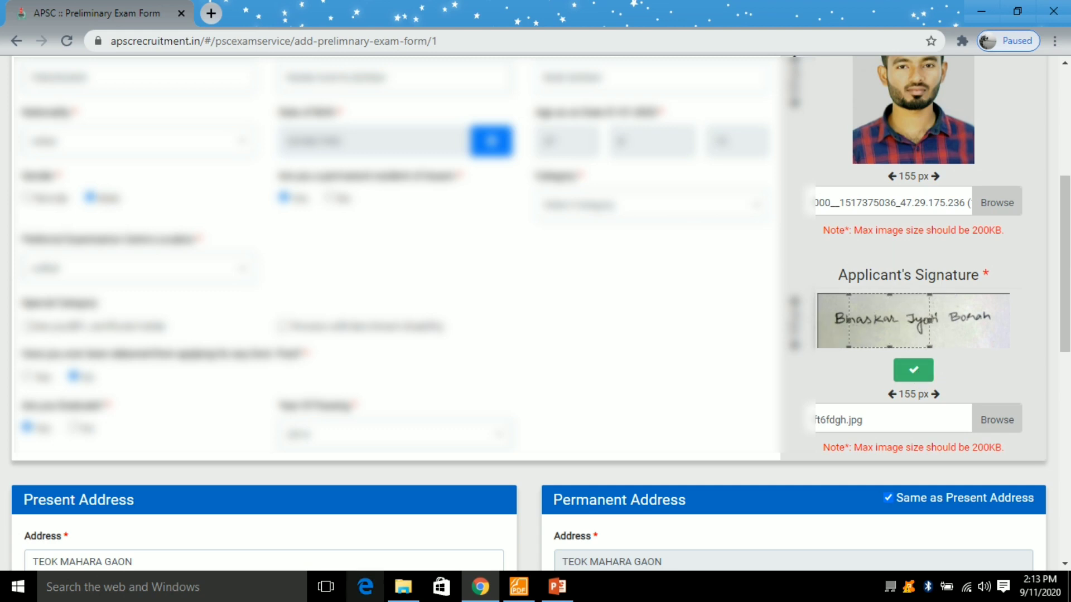
pyautogui.click(403, 587)
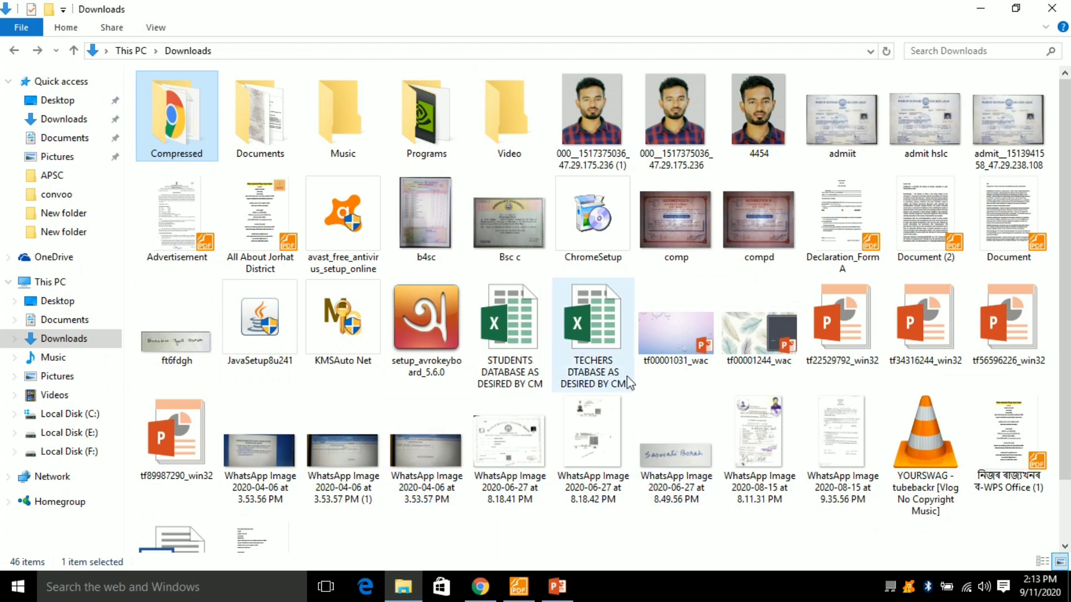
pyautogui.click(66, 118)
pyautogui.scroll(-1, 315, 382)
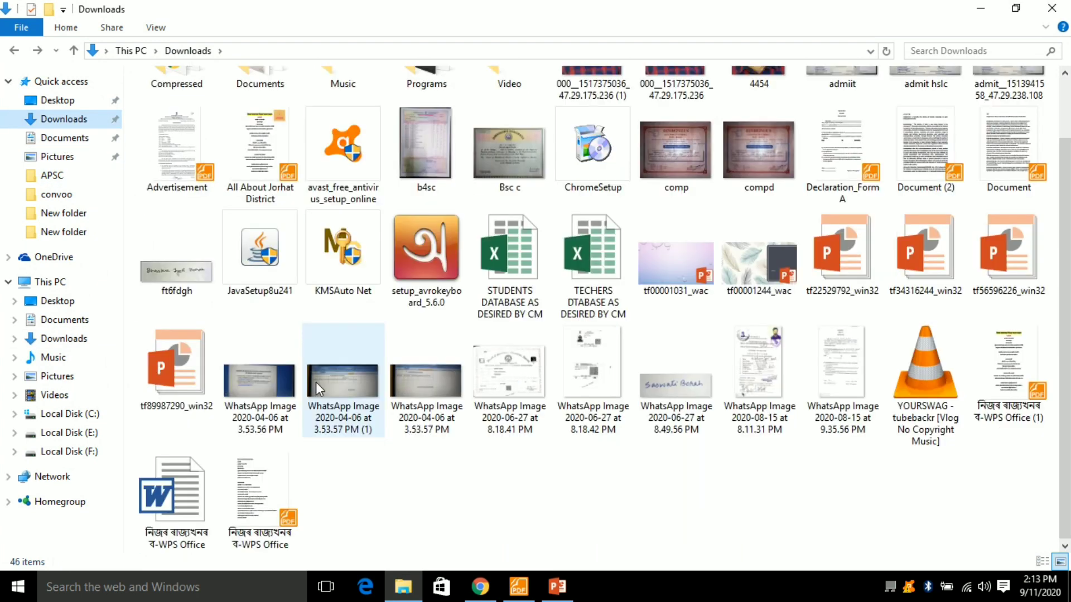
pyautogui.rightClick(156, 266)
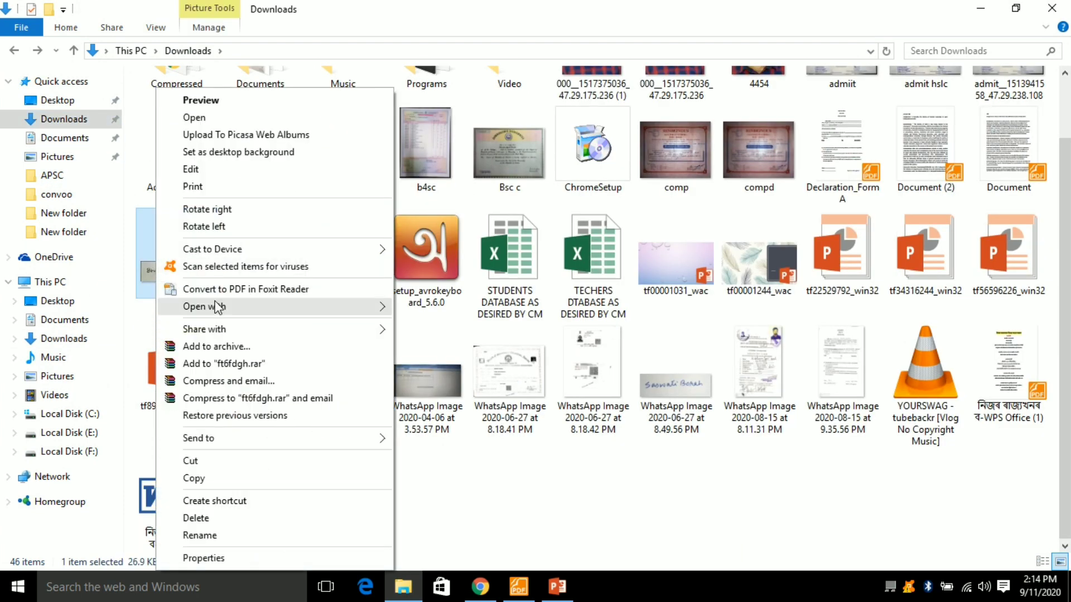
pyautogui.moveTo(215, 306)
pyautogui.click(454, 340)
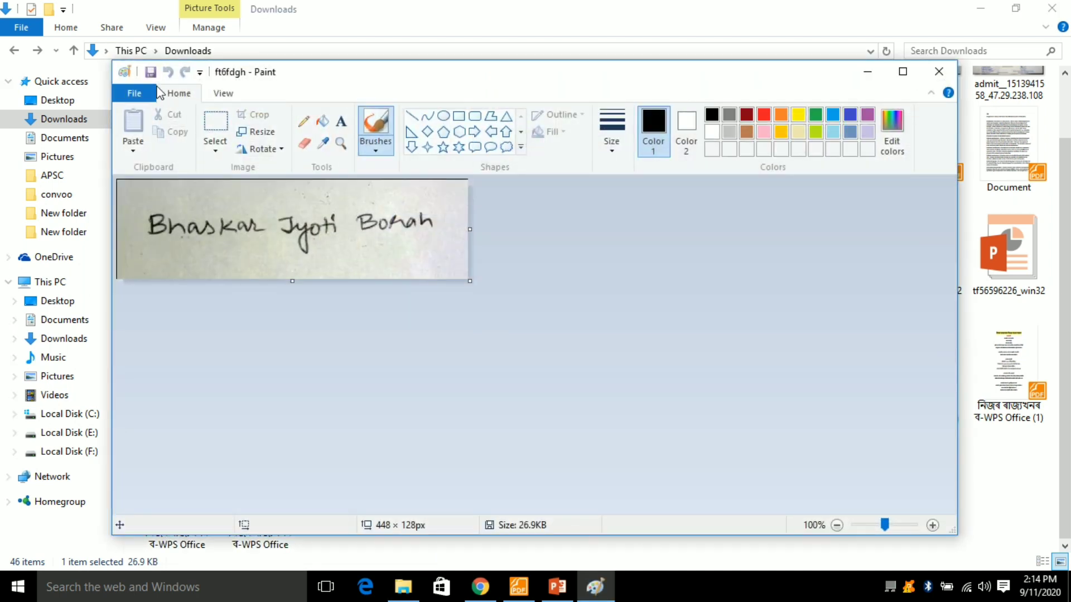
# - Resize the signature image in Paint to 155 × 105 pixels without keeping aspect ratio
pyautogui.click(229, 96)
pyautogui.click(192, 99)
pyautogui.click(258, 132)
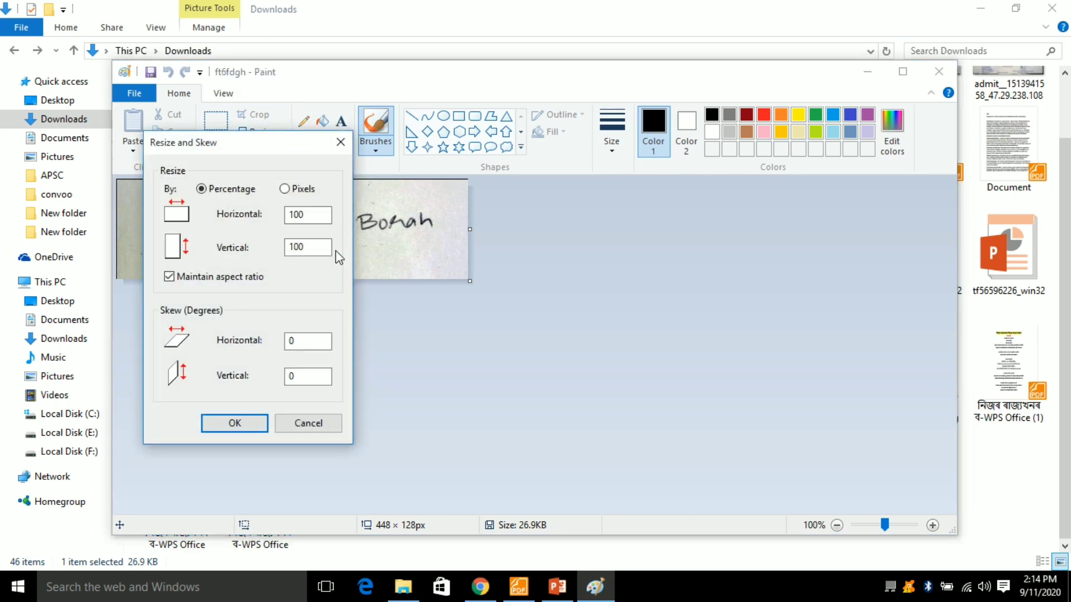
pyautogui.click(284, 188)
pyautogui.click(480, 586)
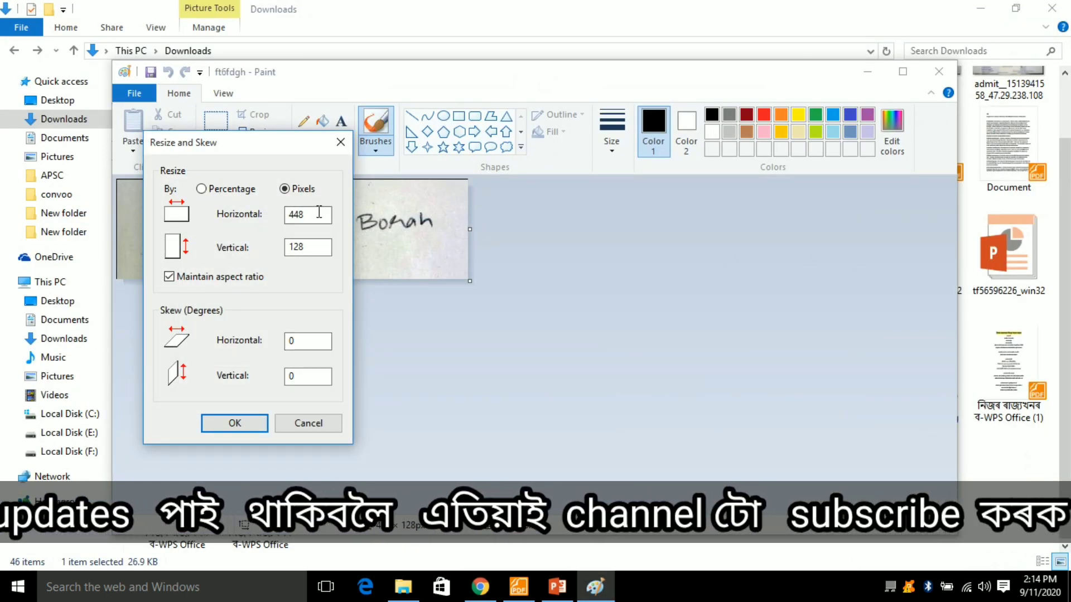
pyautogui.doubleClick(318, 217)
pyautogui.write('155')
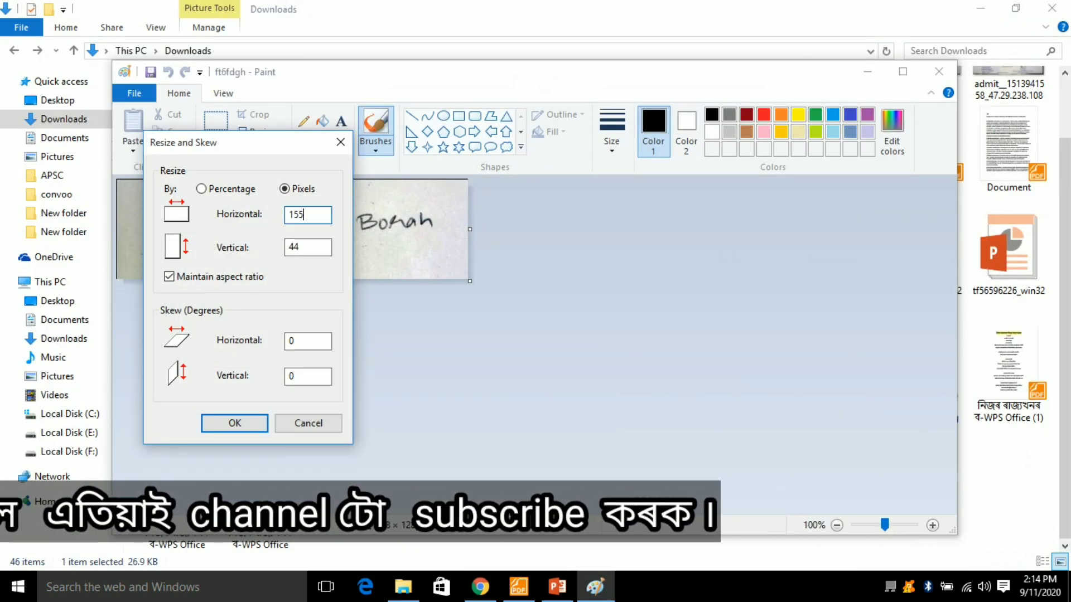
pyautogui.moveTo(311, 243); pyautogui.dragTo(288, 247)
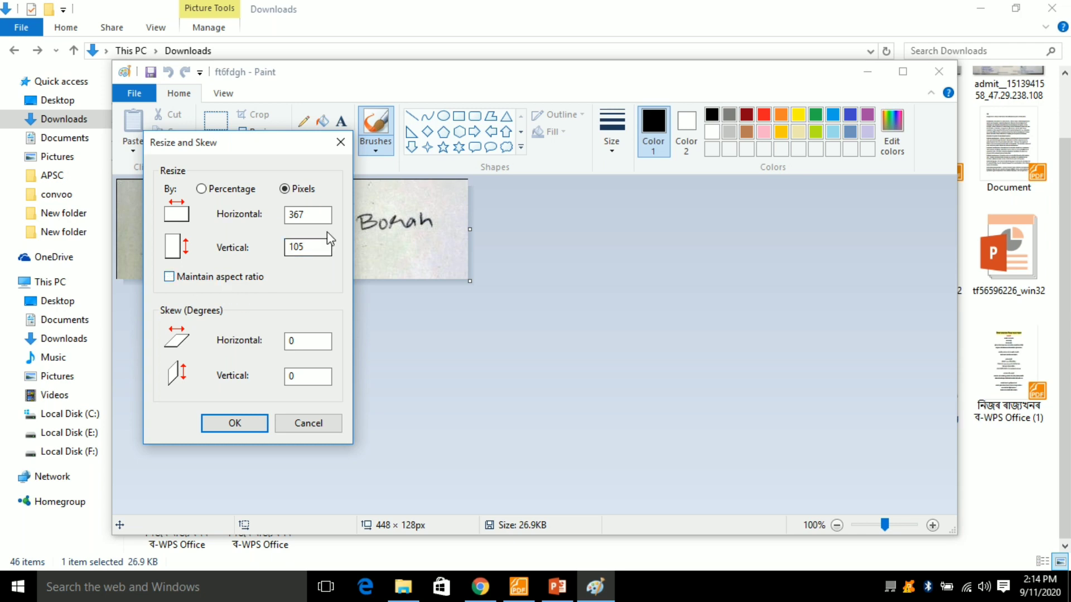
pyautogui.moveTo(311, 215); pyautogui.dragTo(225, 218)
pyautogui.write('155')
pyautogui.click(223, 433)
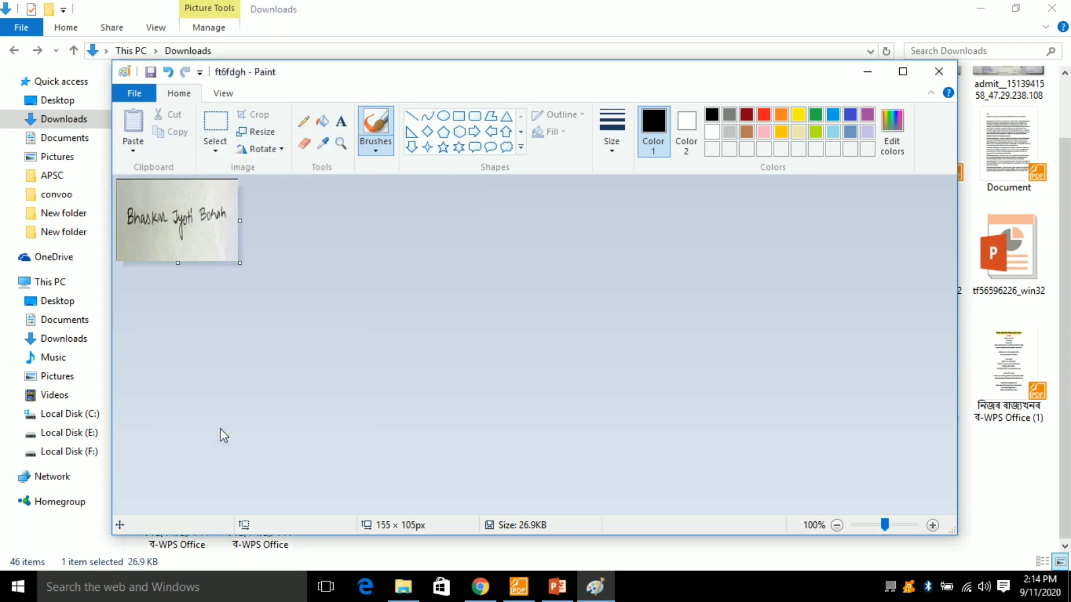
# - Save the resized image to the Desktop as SIGN in JPEG format
pyautogui.click(137, 89)
pyautogui.click(158, 221)
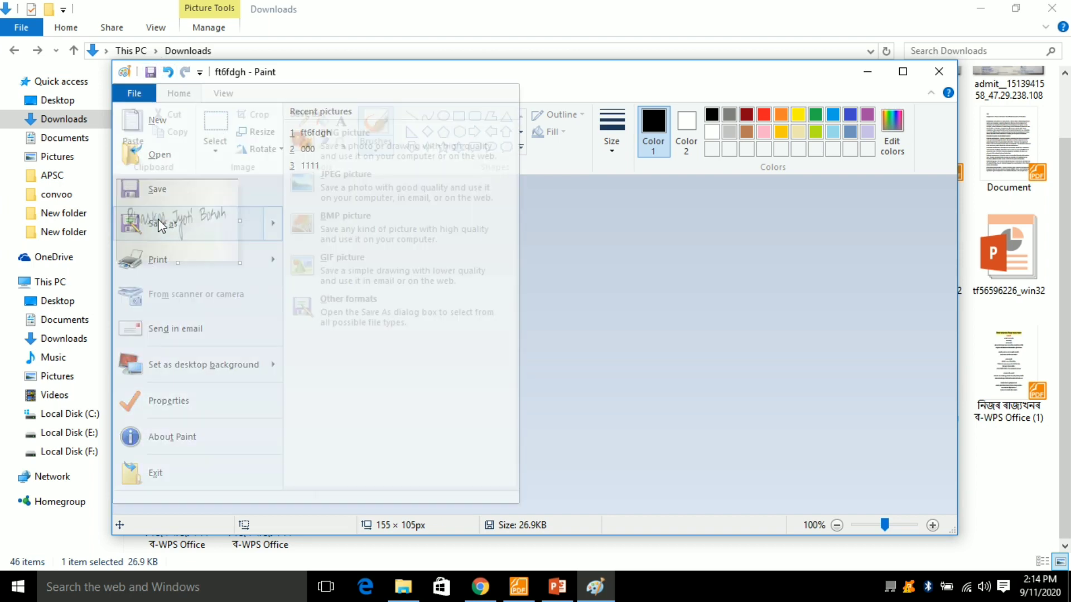
pyautogui.click(341, 212)
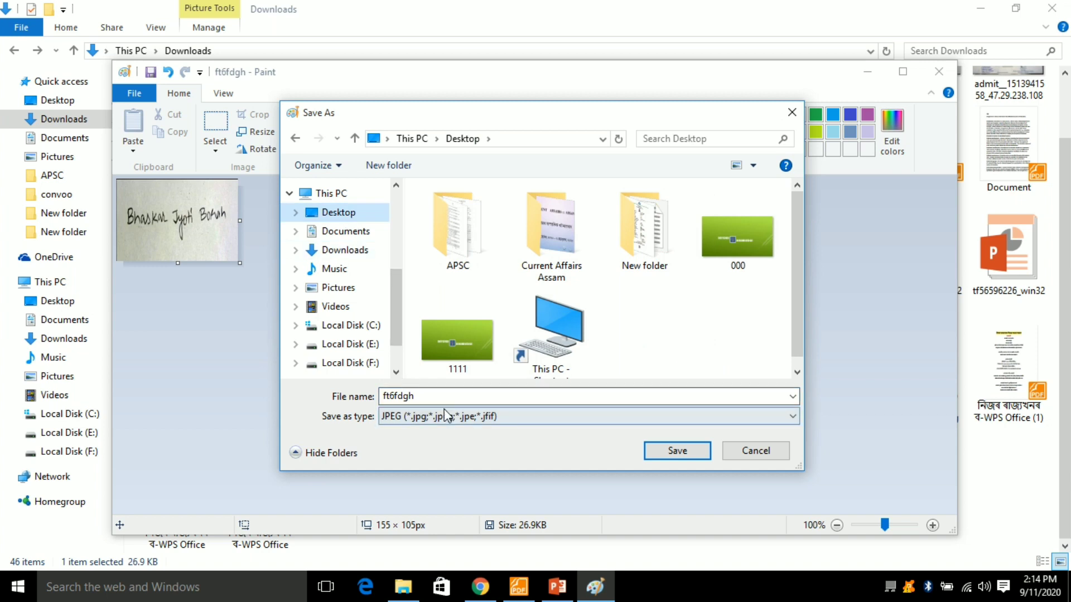
pyautogui.write('SIGN')
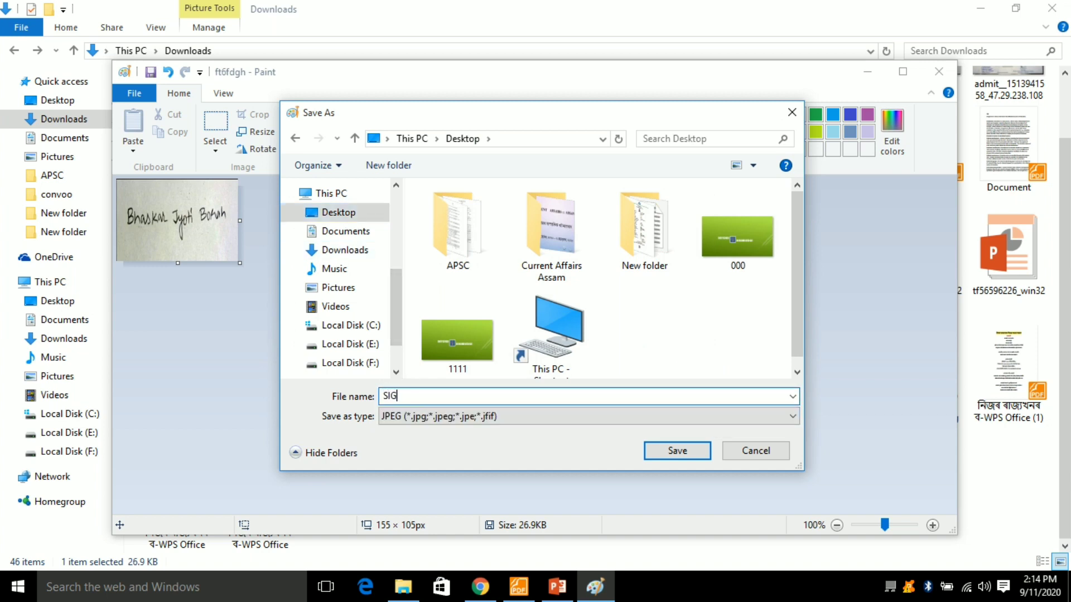
pyautogui.click(665, 456)
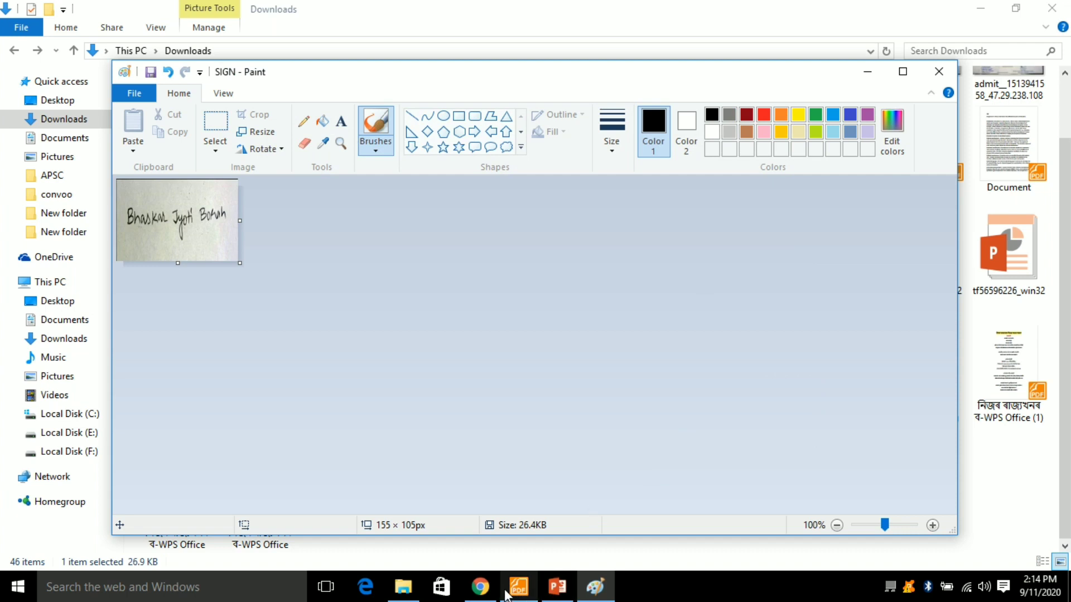
pyautogui.click(480, 587)
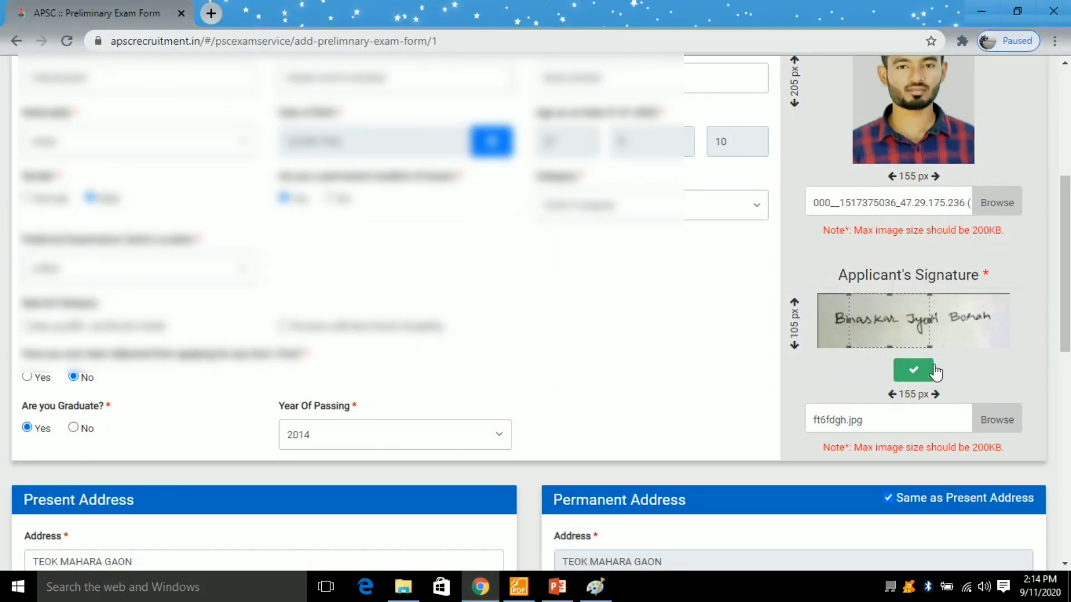
# - Attach SIGN.jpg from the Desktop as the applicant's signature and confirm its crop
pyautogui.click(986, 425)
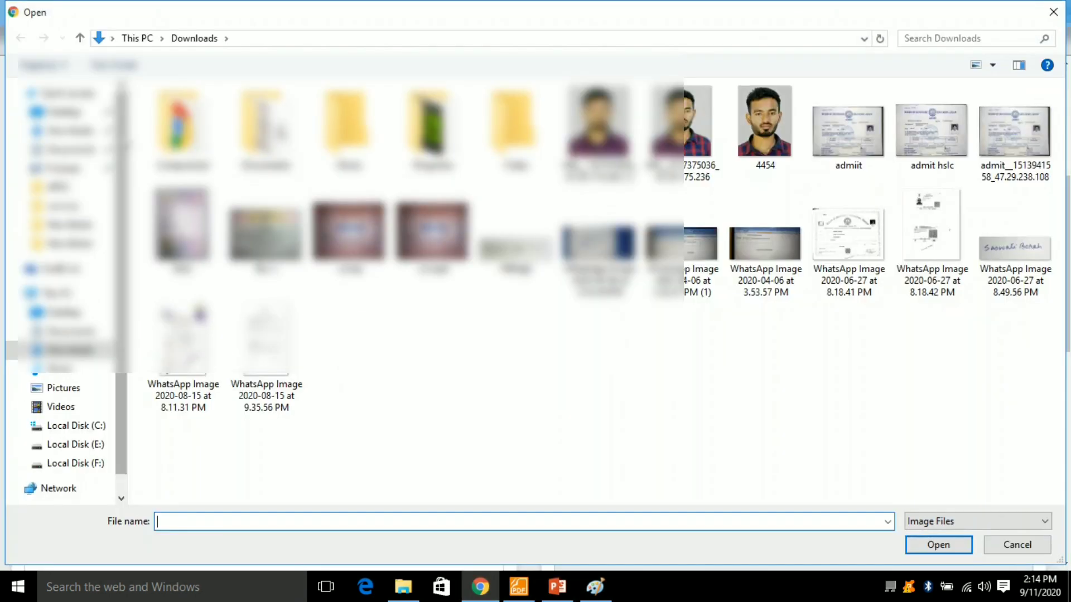
pyautogui.click(56, 111)
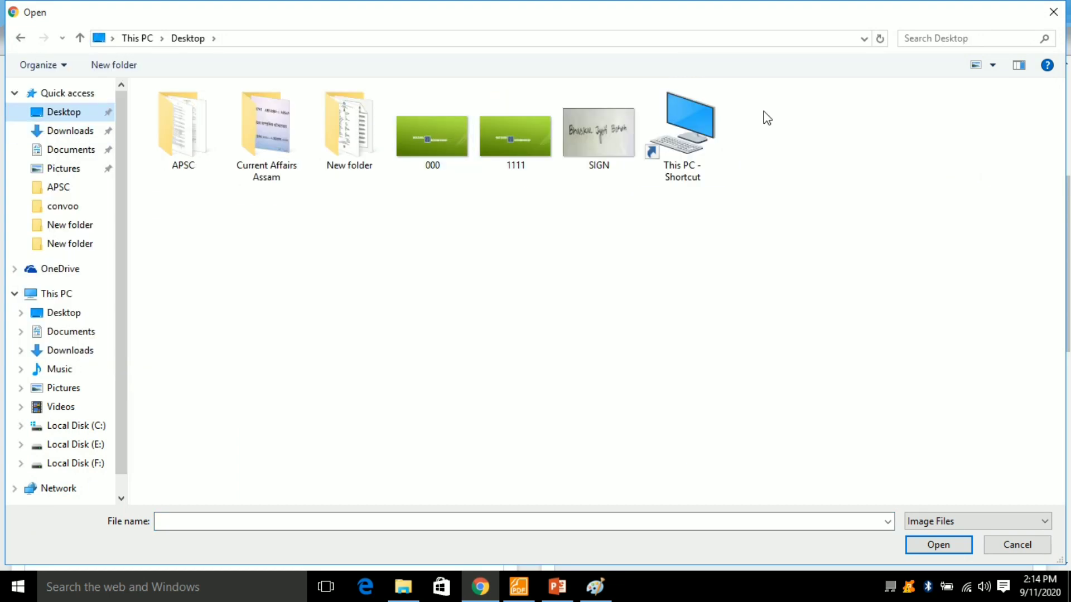
pyautogui.doubleClick(615, 135)
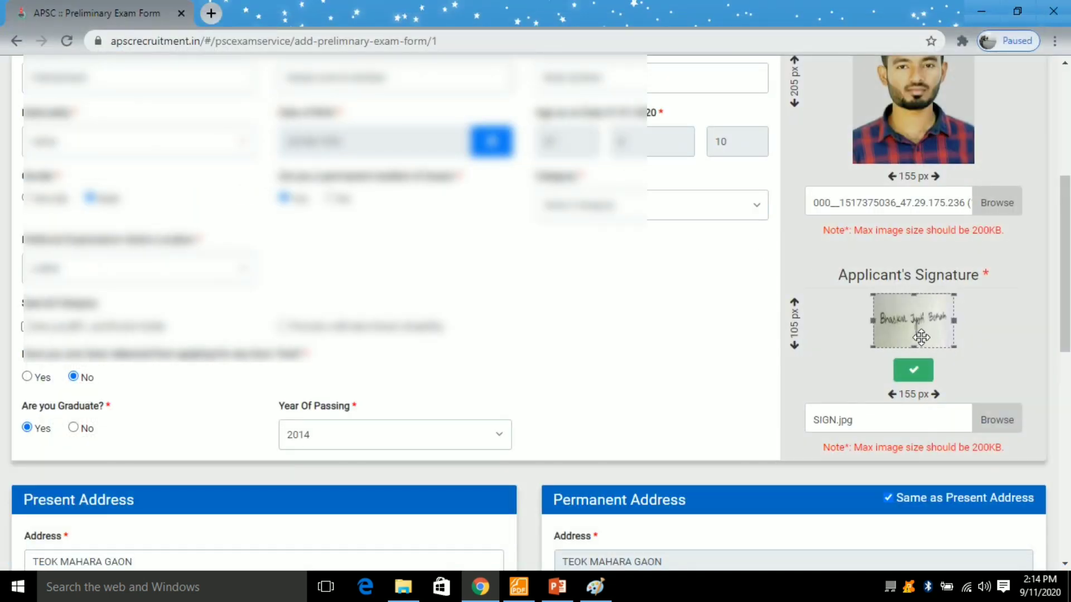
pyautogui.click(910, 372)
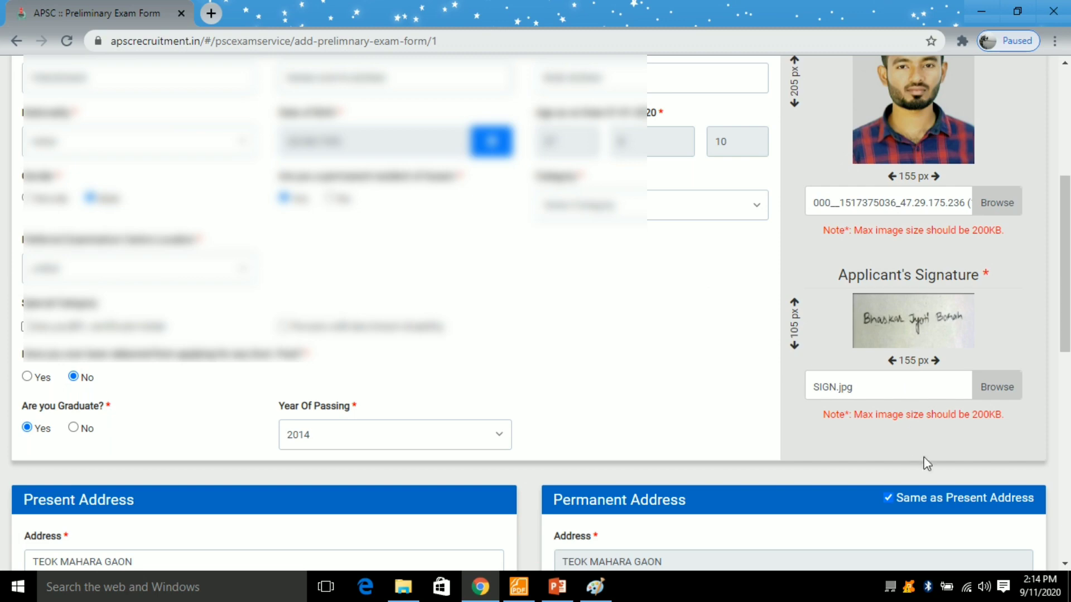
pyautogui.scroll(5, 975, 369)
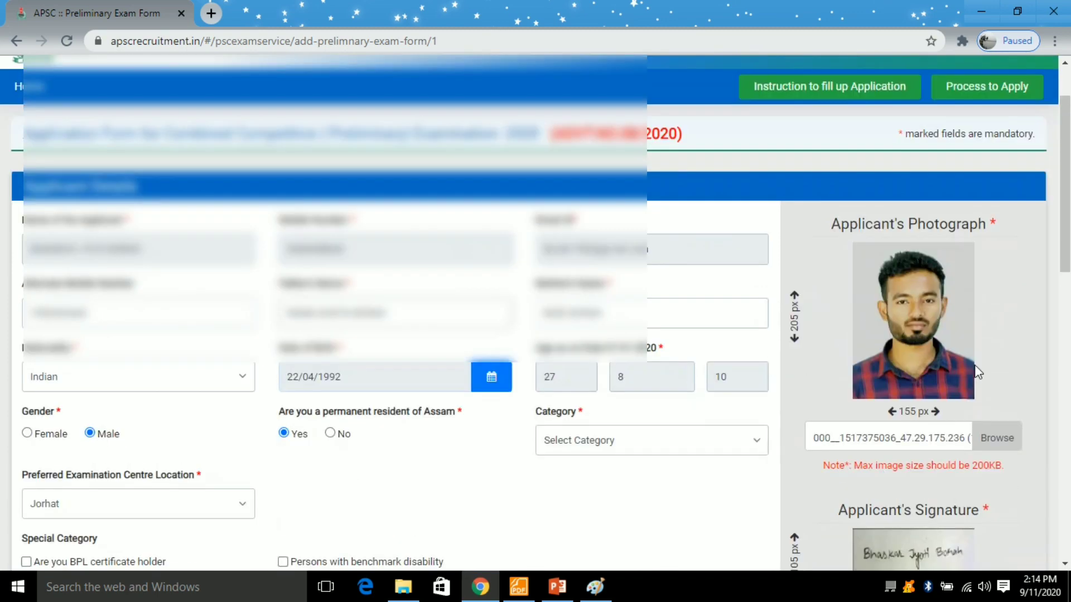
pyautogui.scroll(-4, 961, 343)
pyautogui.scroll(-12, 964, 353)
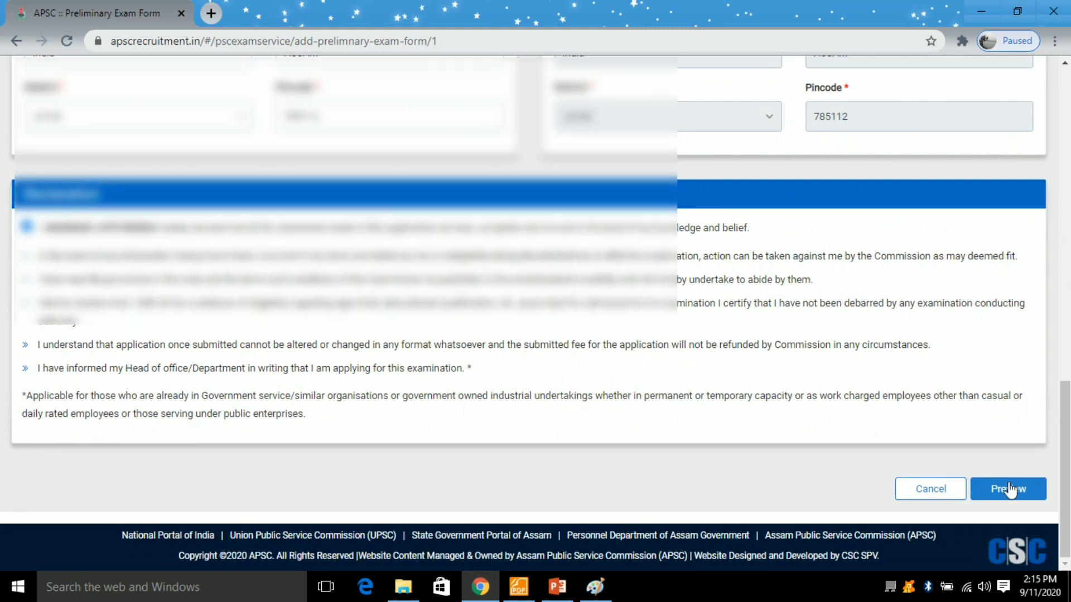
# - Set the Category to General and open the application form preview
pyautogui.click(1010, 490)
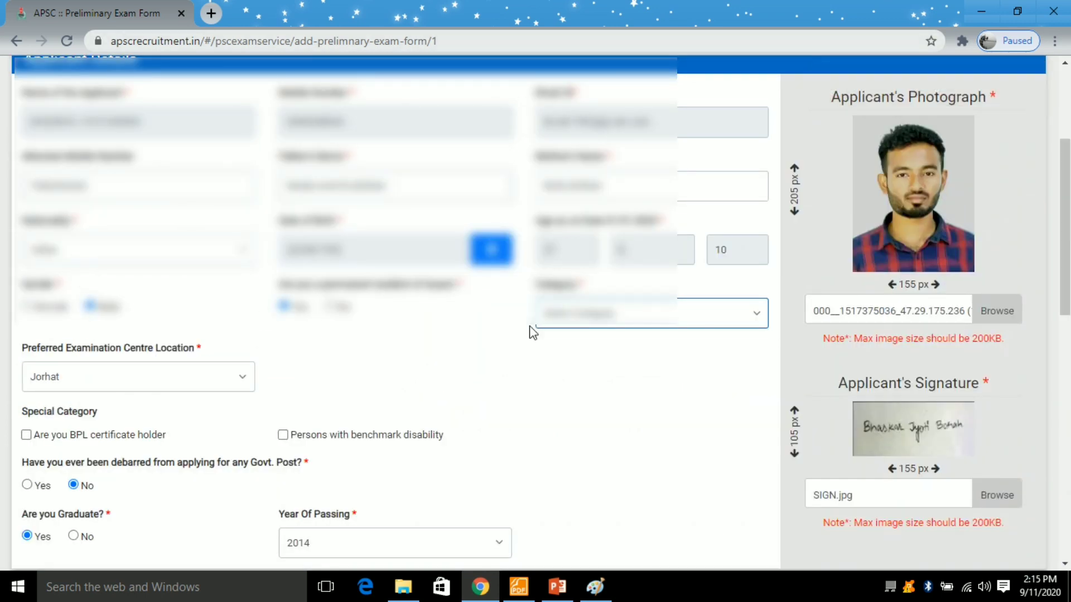
pyautogui.click(622, 330)
pyautogui.click(579, 340)
pyautogui.click(588, 325)
pyautogui.click(578, 348)
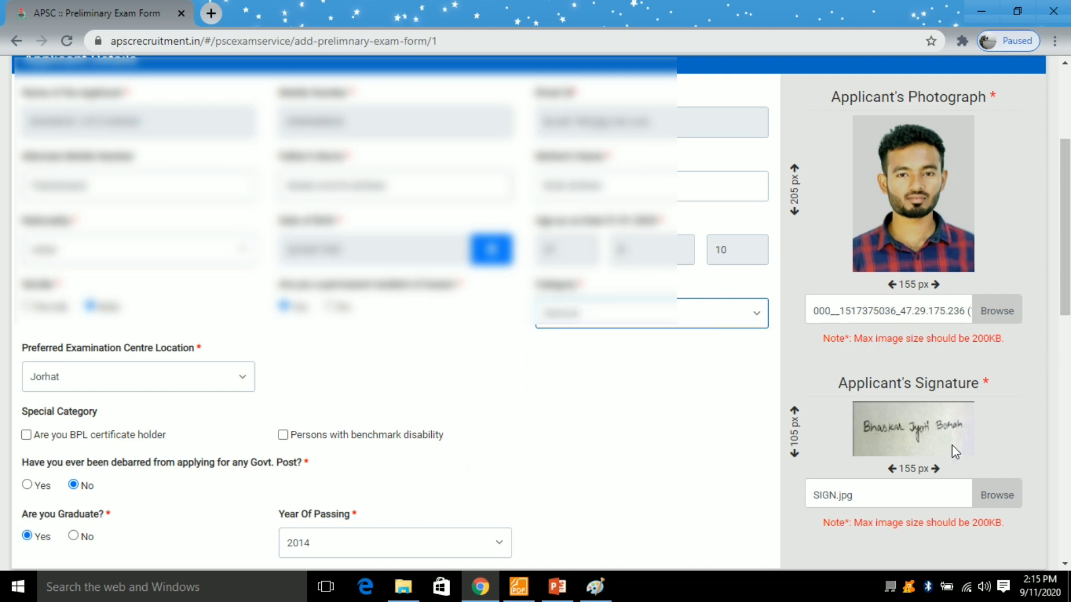
pyautogui.scroll(-10, 953, 451)
pyautogui.click(1004, 491)
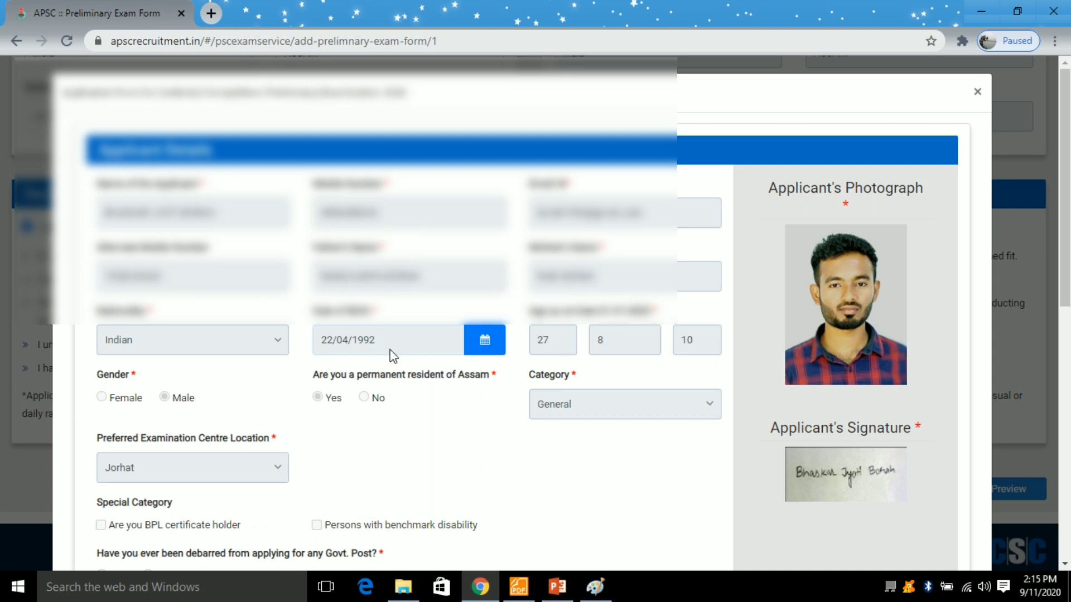
# - Review the application preview down to the bottom and submit the form
pyautogui.scroll(-4, 152, 365)
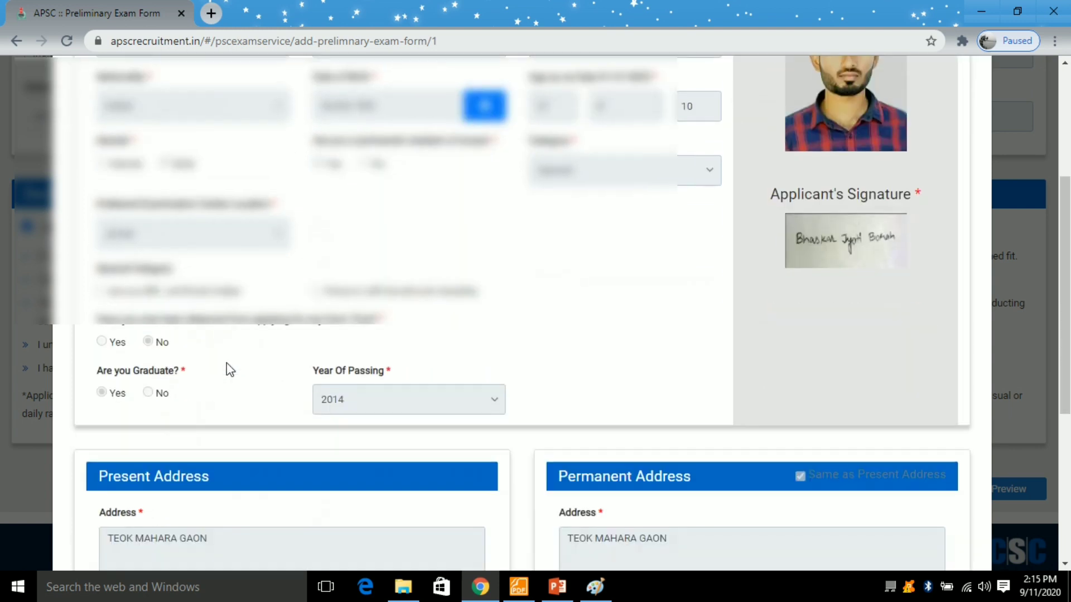
pyautogui.scroll(-1, 187, 296)
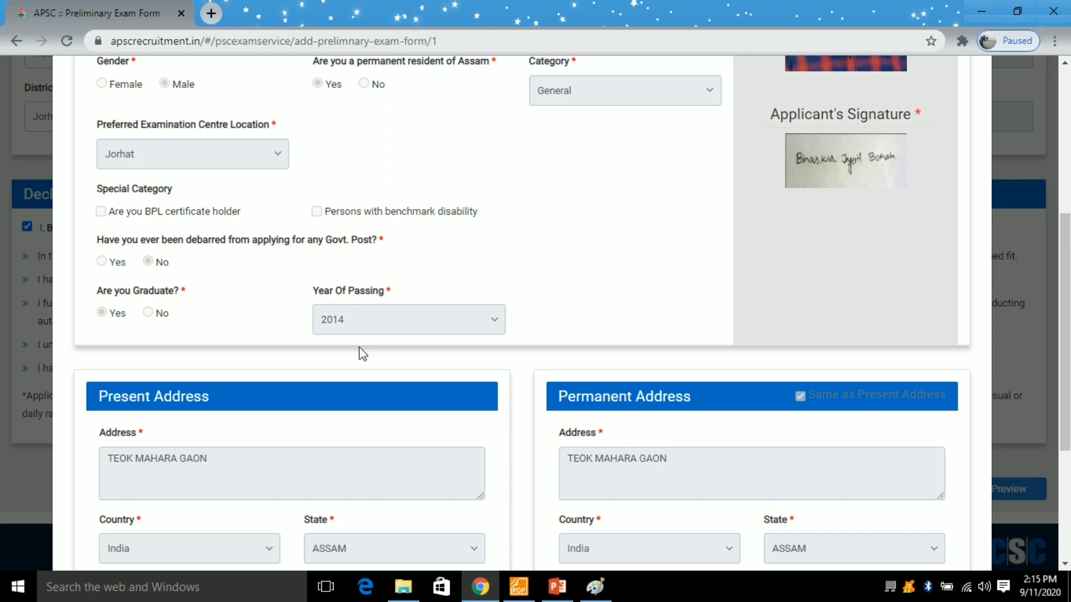
pyautogui.scroll(-4, 406, 327)
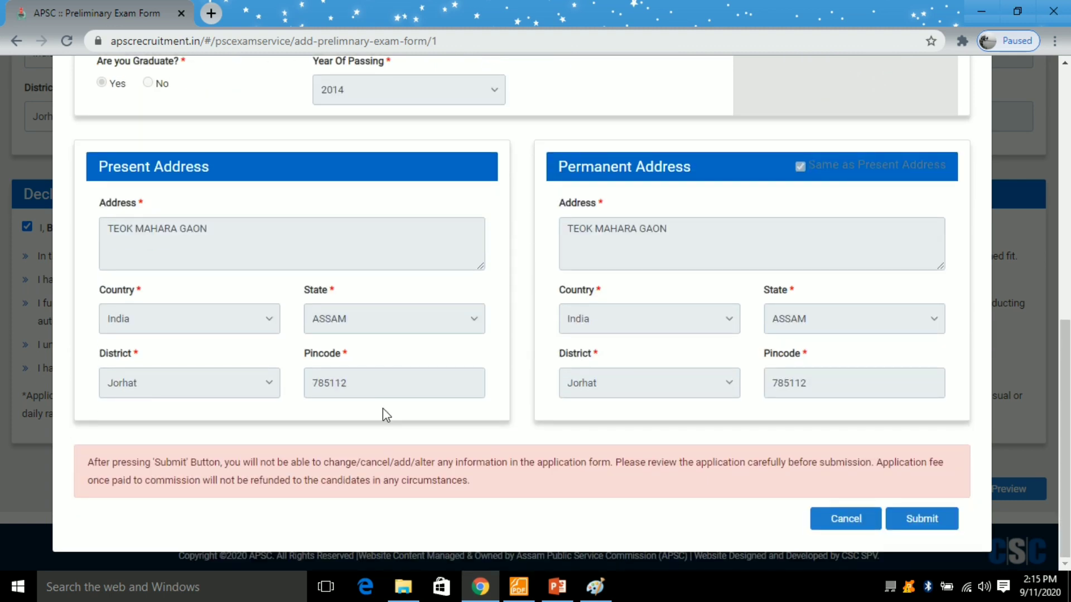
pyautogui.click(910, 529)
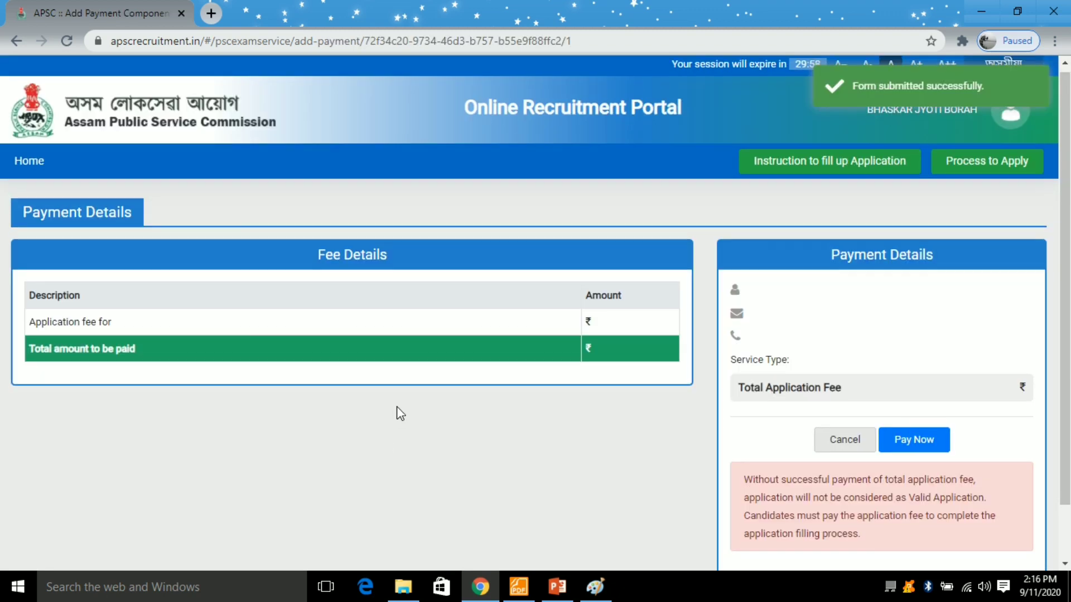
# - Check the ₹285.4 fee details and start the fee payment with Pay Now
pyautogui.scroll(-1, 213, 289)
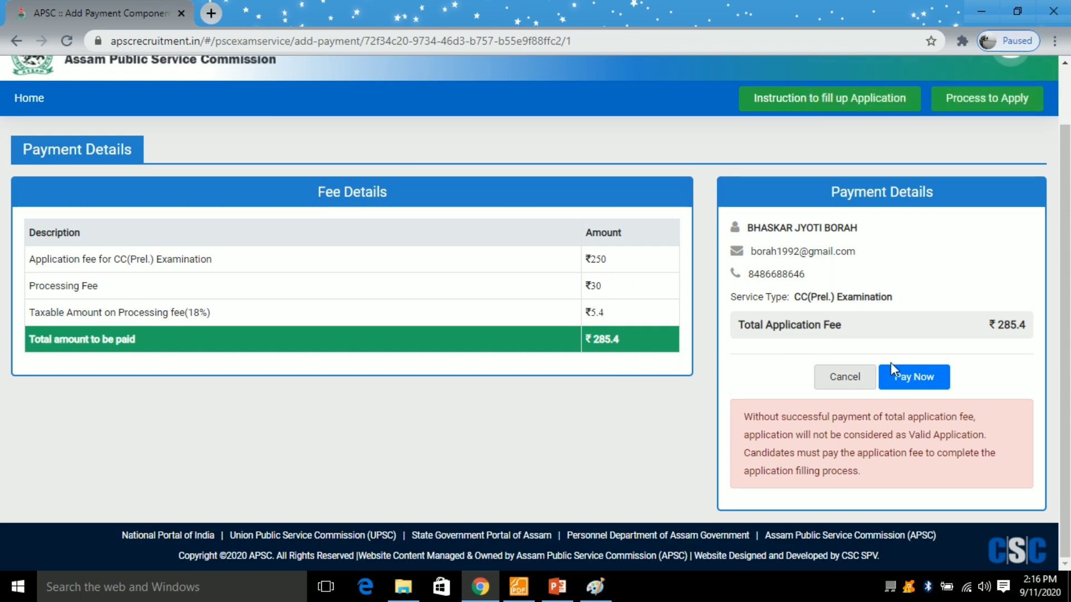
pyautogui.click(915, 378)
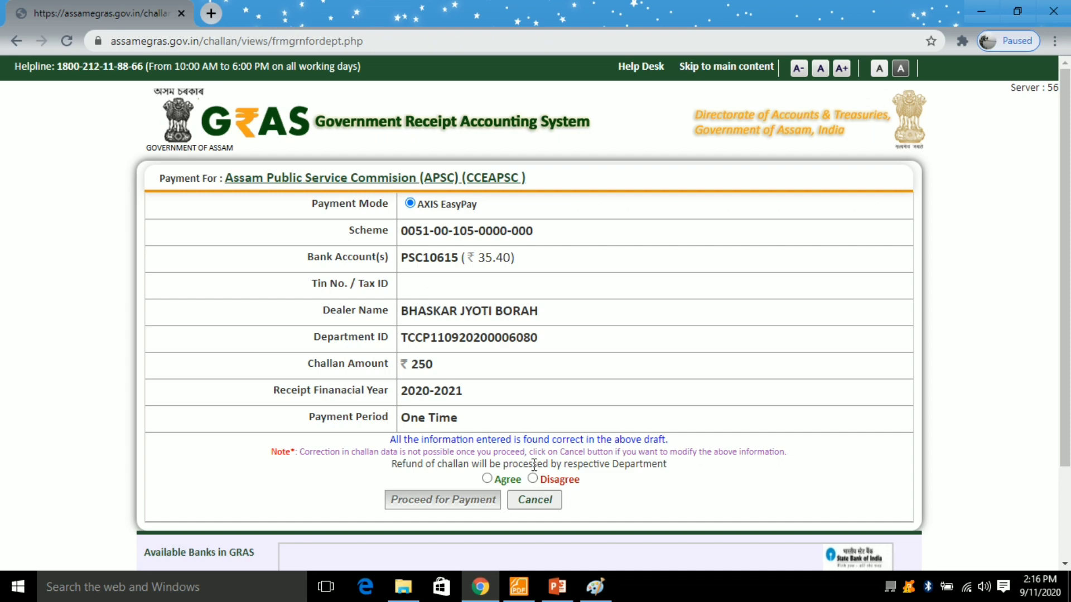
# - Agree to the GRAS refund terms, proceed to payment, and acknowledge the GRN notice
pyautogui.click(489, 480)
pyautogui.scroll(-3, 394, 411)
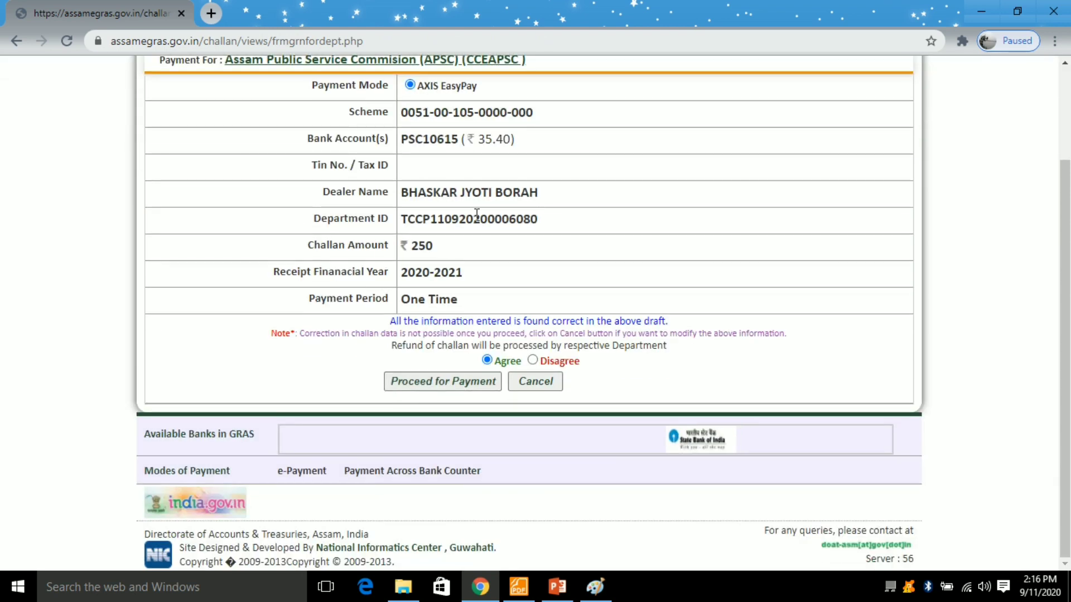
pyautogui.scroll(3, 457, 296)
pyautogui.scroll(-2, 431, 279)
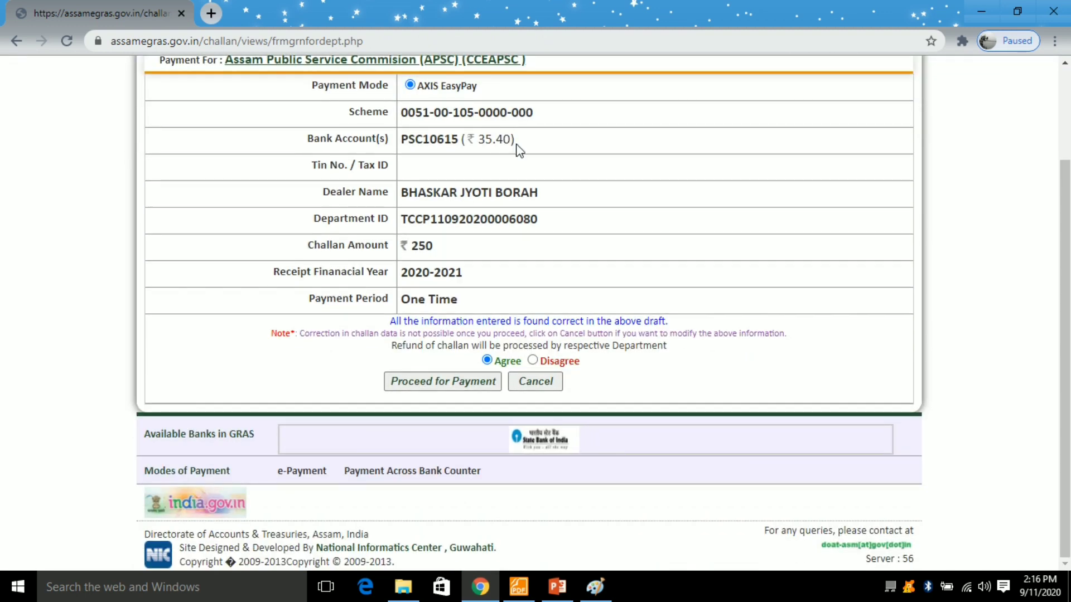
pyautogui.moveTo(514, 144); pyautogui.dragTo(460, 140)
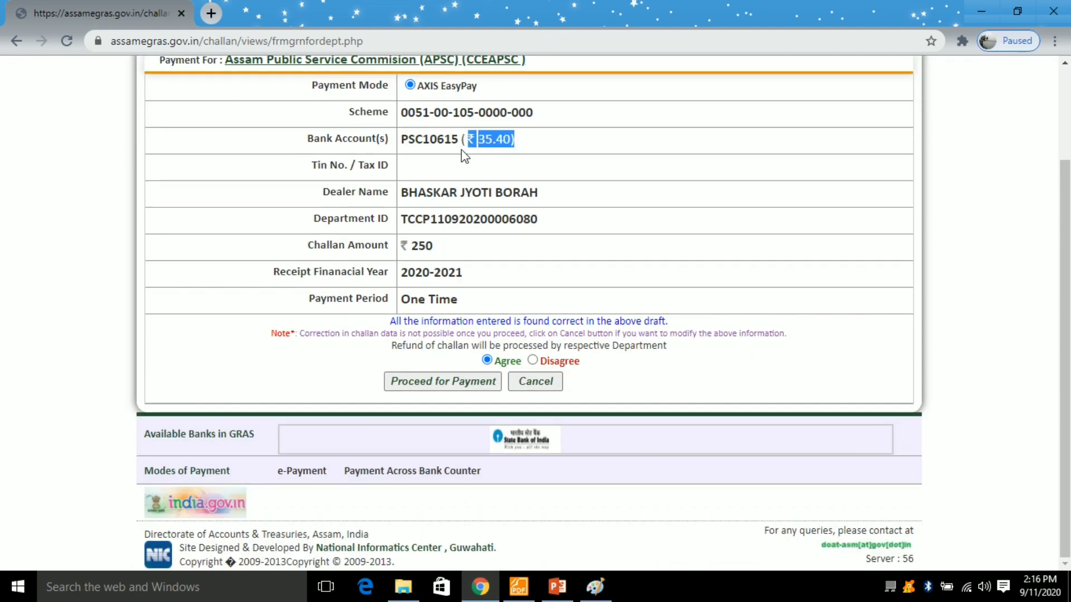
pyautogui.click(443, 384)
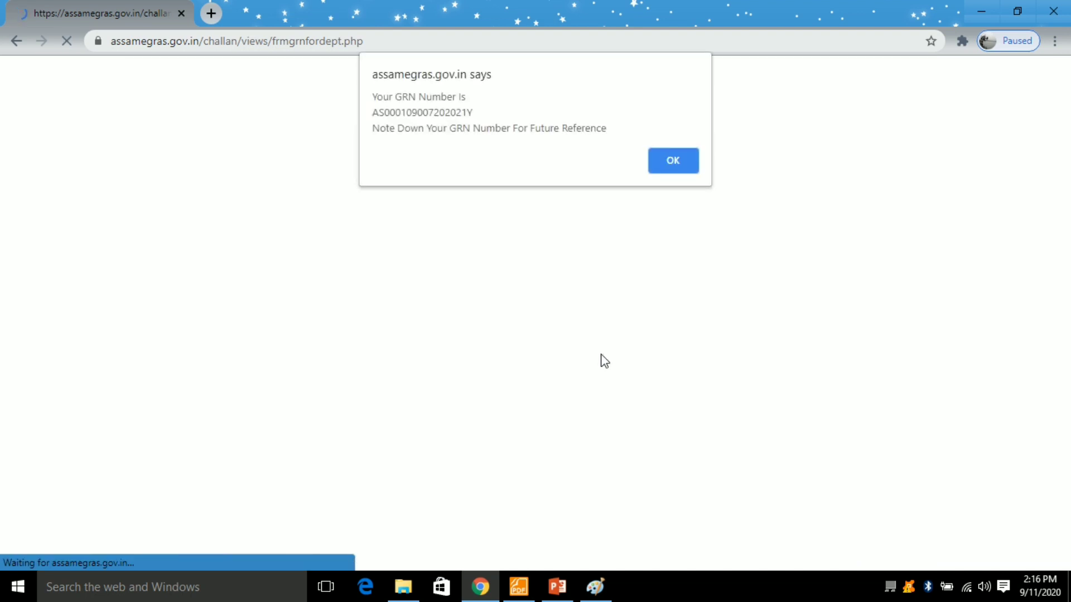
pyautogui.click(675, 164)
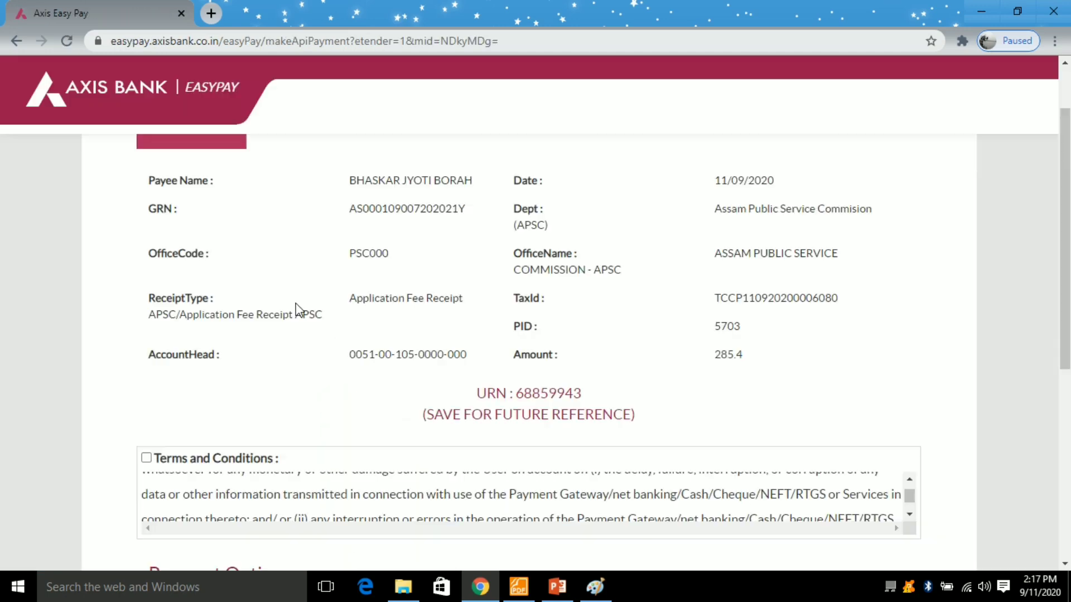
# - Choose credit/debit card payment with the RuPay network on Axis Bank EasyPay
pyautogui.scroll(-1, 295, 304)
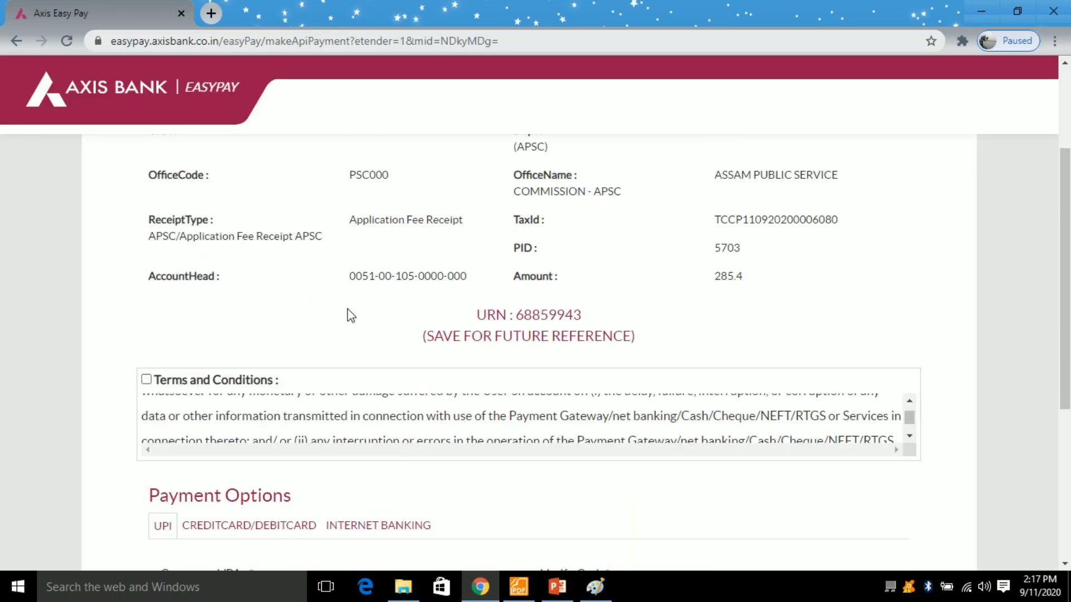
pyautogui.scroll(3, 351, 315)
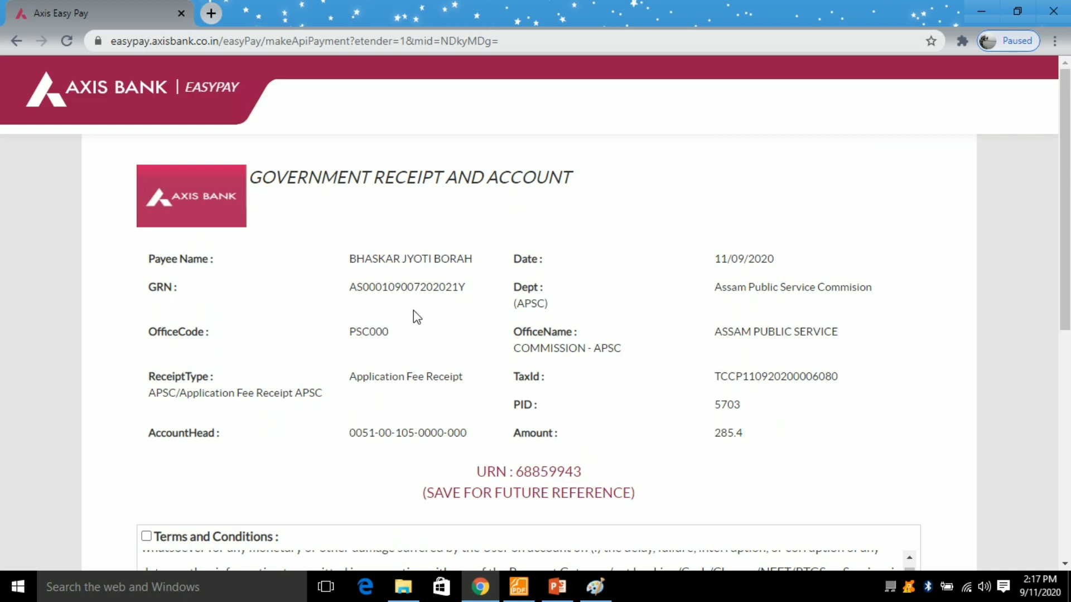
pyautogui.scroll(-3, 413, 310)
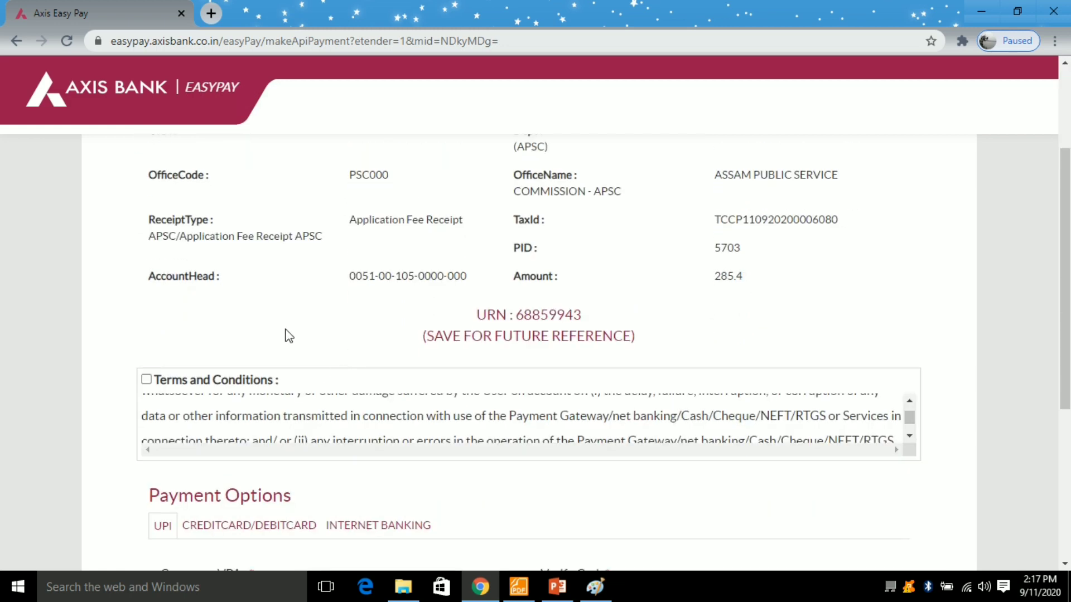
pyautogui.scroll(-2, 271, 332)
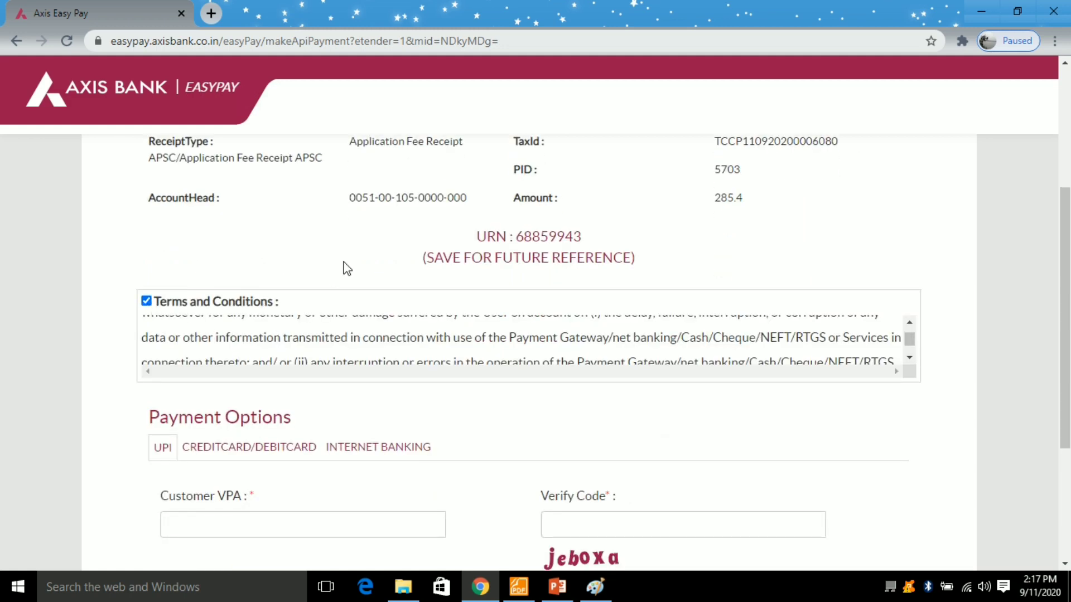
pyautogui.scroll(-2, 455, 288)
pyautogui.scroll(-5, 315, 273)
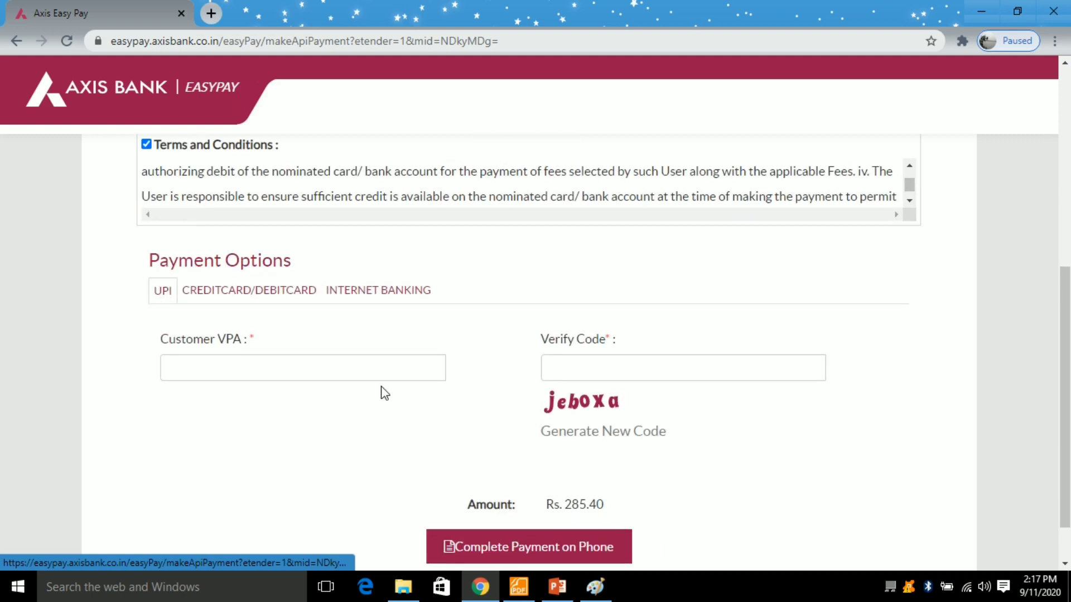
pyautogui.scroll(-2, 380, 392)
pyautogui.click(258, 290)
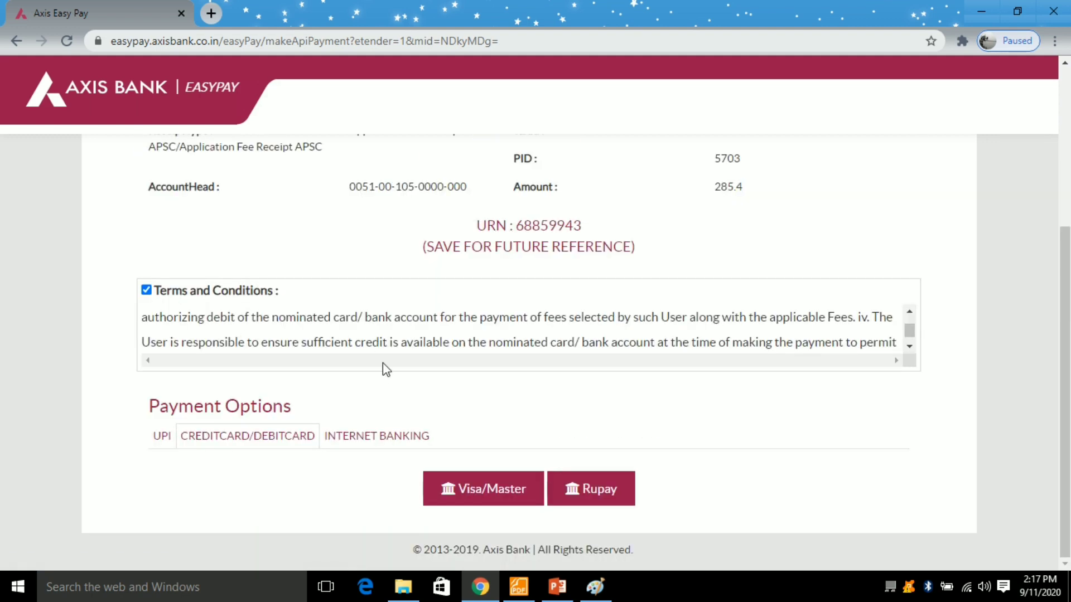
pyautogui.scroll(-2, 263, 301)
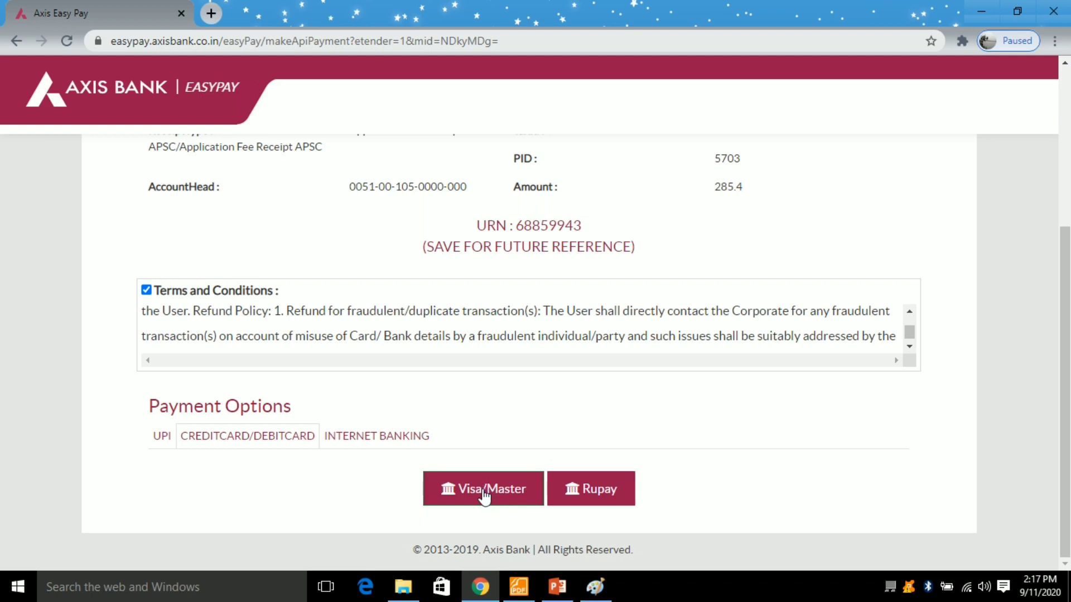
pyautogui.click(573, 498)
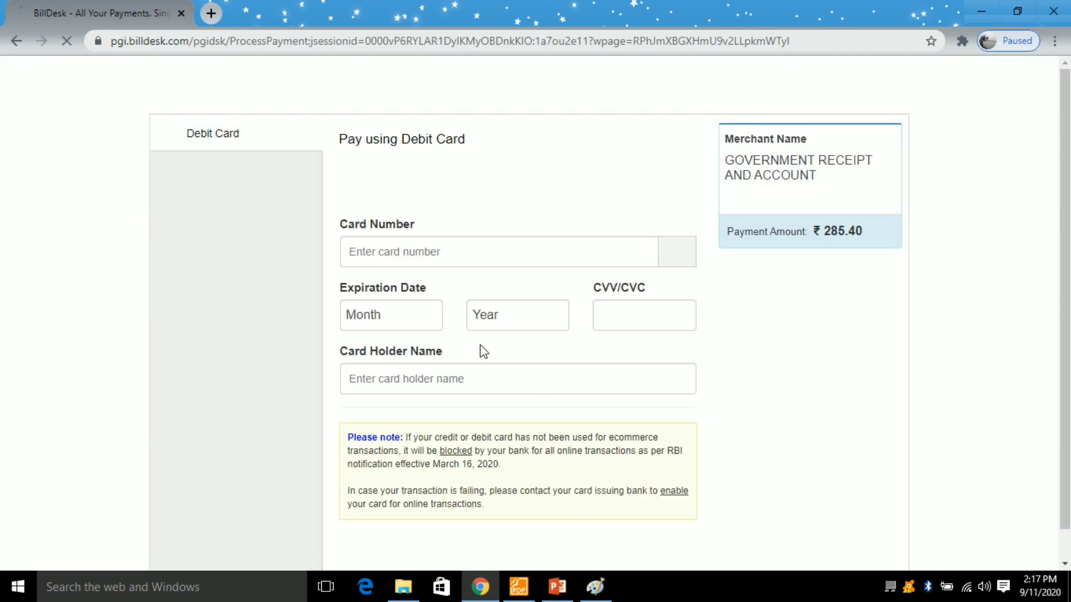
# - Enter the debit card number and select the card's expiry month and year
pyautogui.click(372, 249)
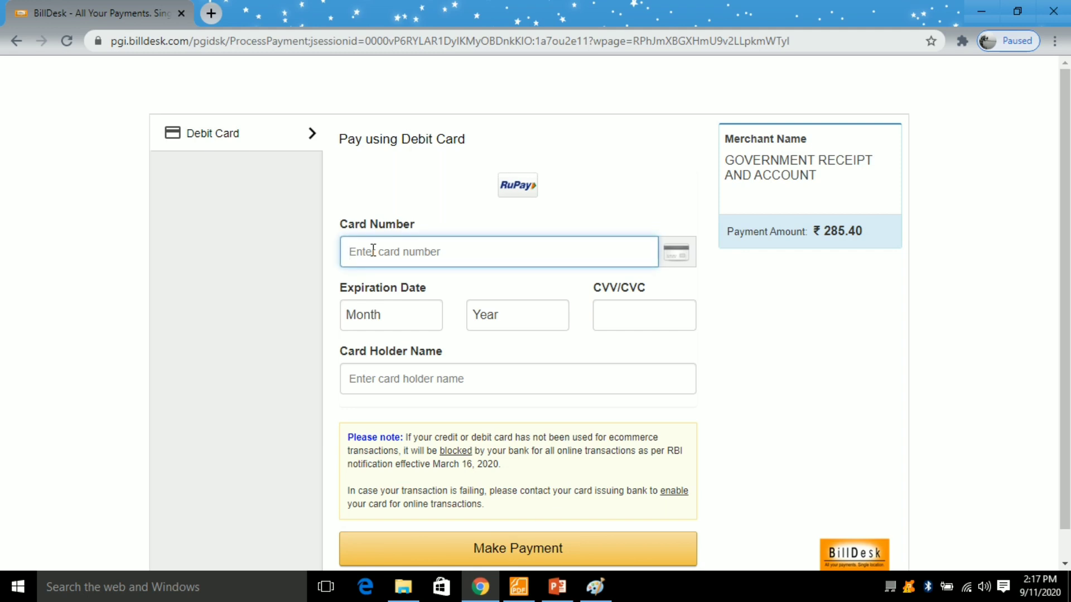
pyautogui.write('607•')
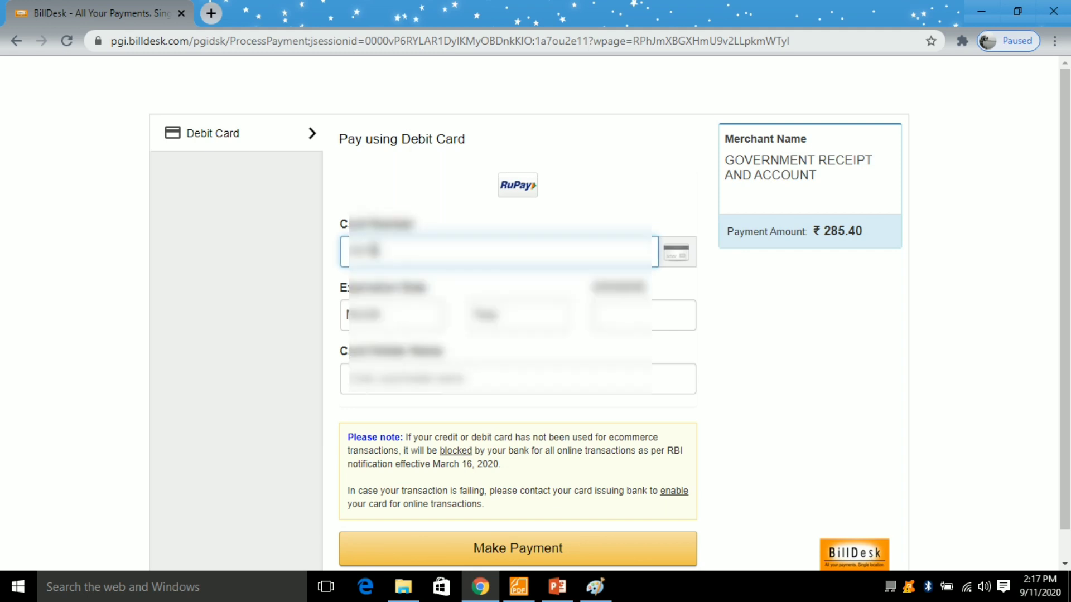
pyautogui.write('••••')
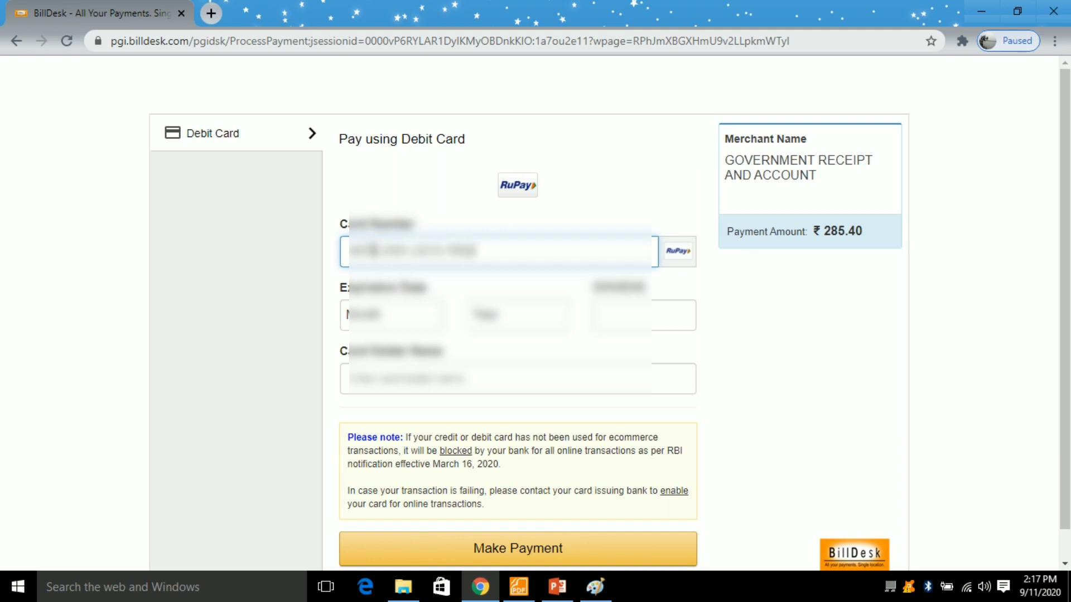
pyautogui.scroll(-1, 474, 250)
pyautogui.click(382, 293)
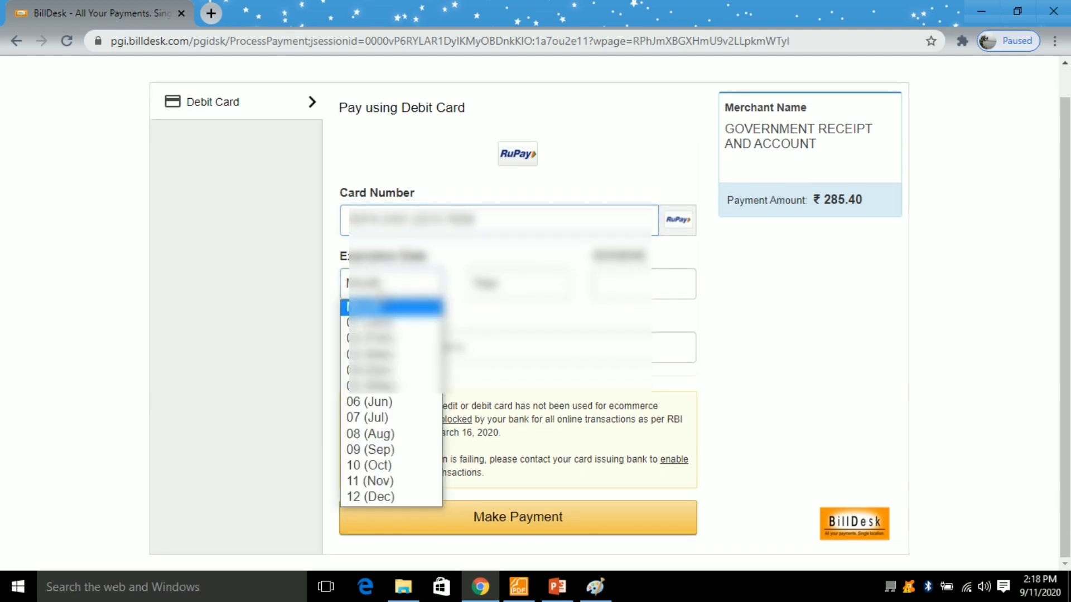
pyautogui.click(370, 481)
pyautogui.click(519, 284)
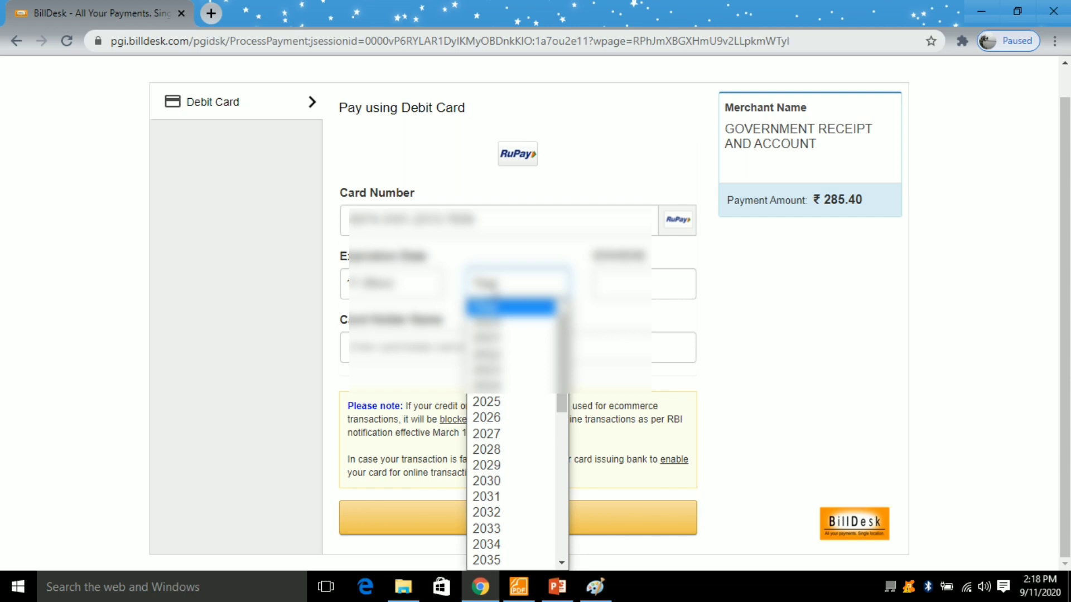
pyautogui.click(487, 371)
# - Enter the card's CVV and the cardholder's name, then submit the card payment
pyautogui.click(620, 282)
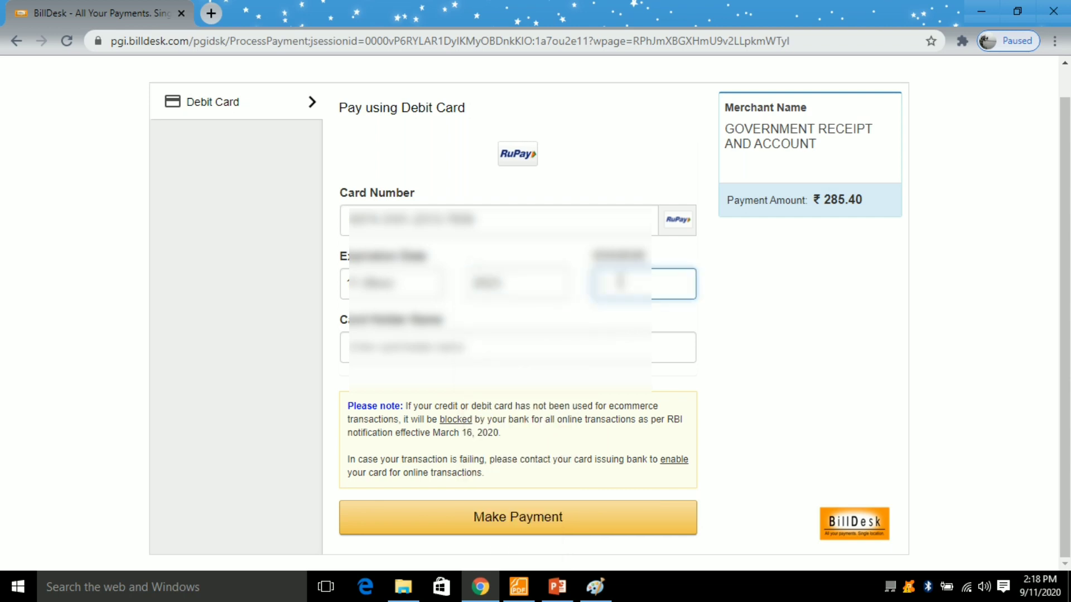
pyautogui.write('1')
pyautogui.click(439, 337)
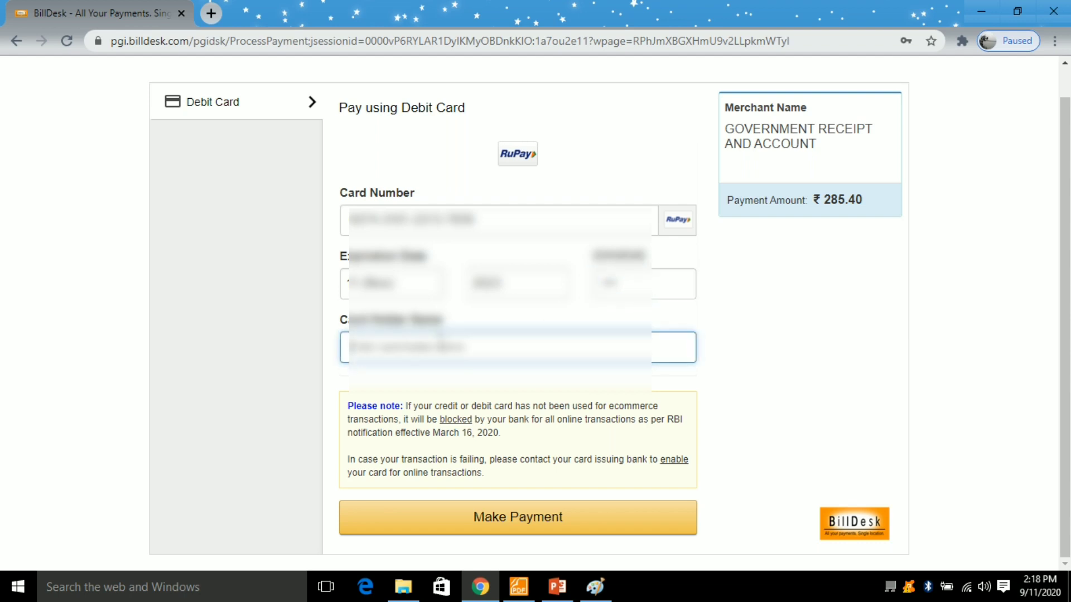
pyautogui.write('[illegible]')
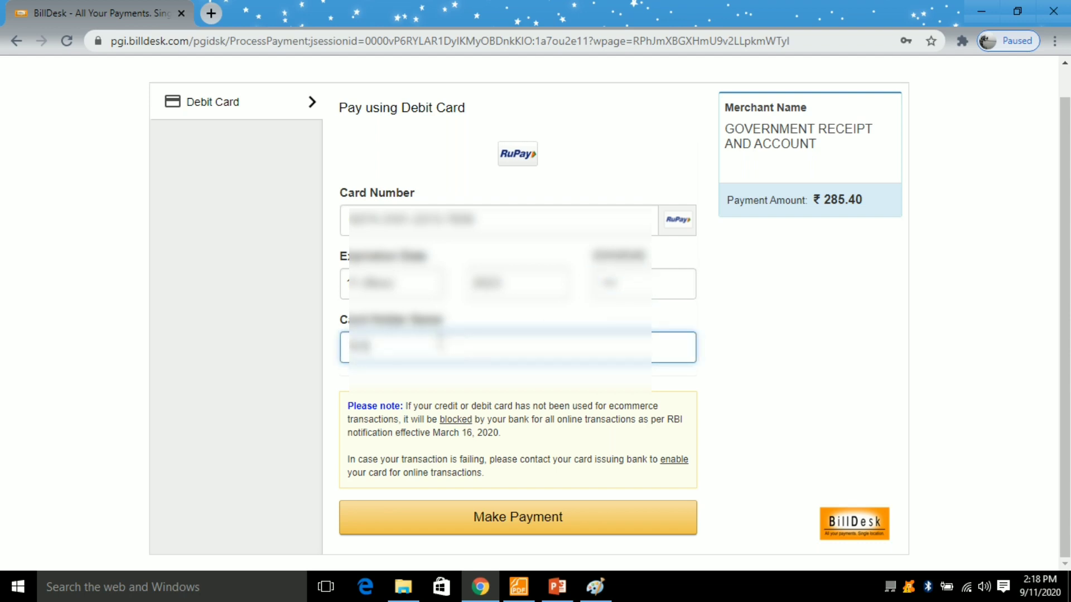
pyautogui.write('ingh')
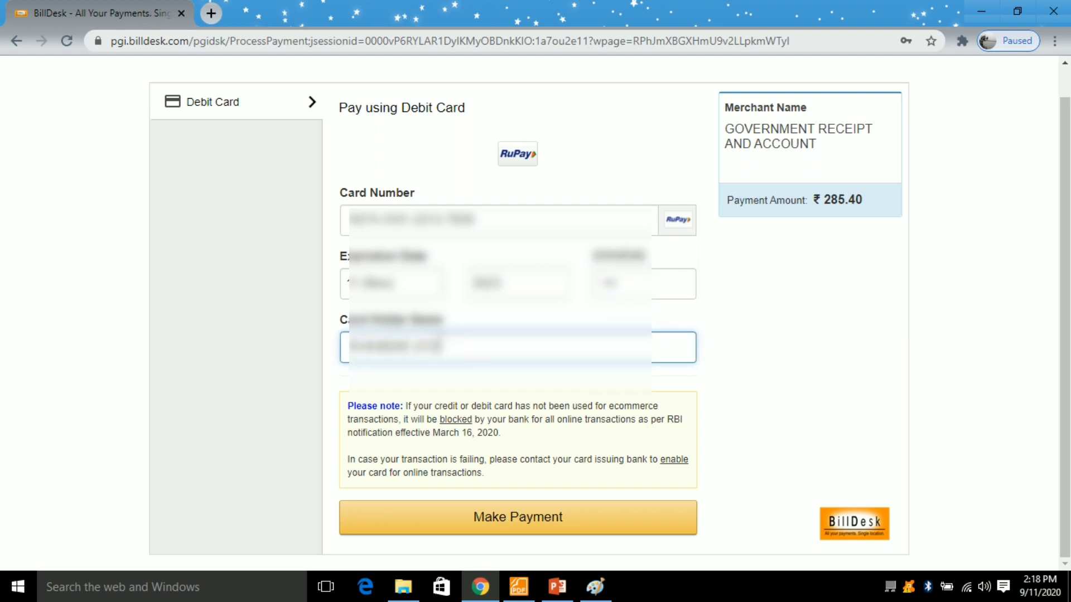
pyautogui.write('[illegible]')
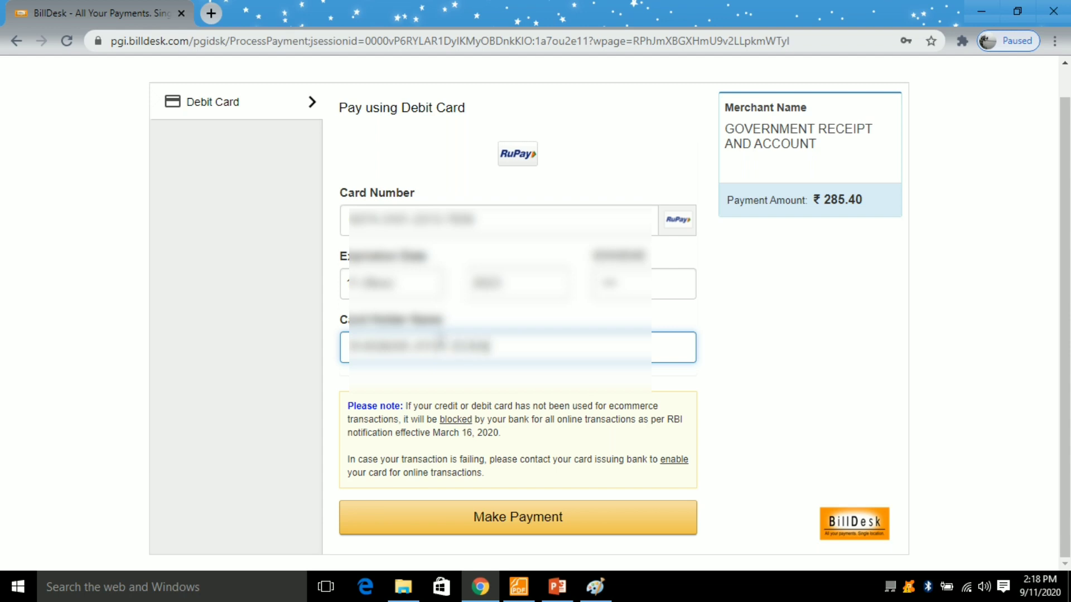
pyautogui.click(514, 523)
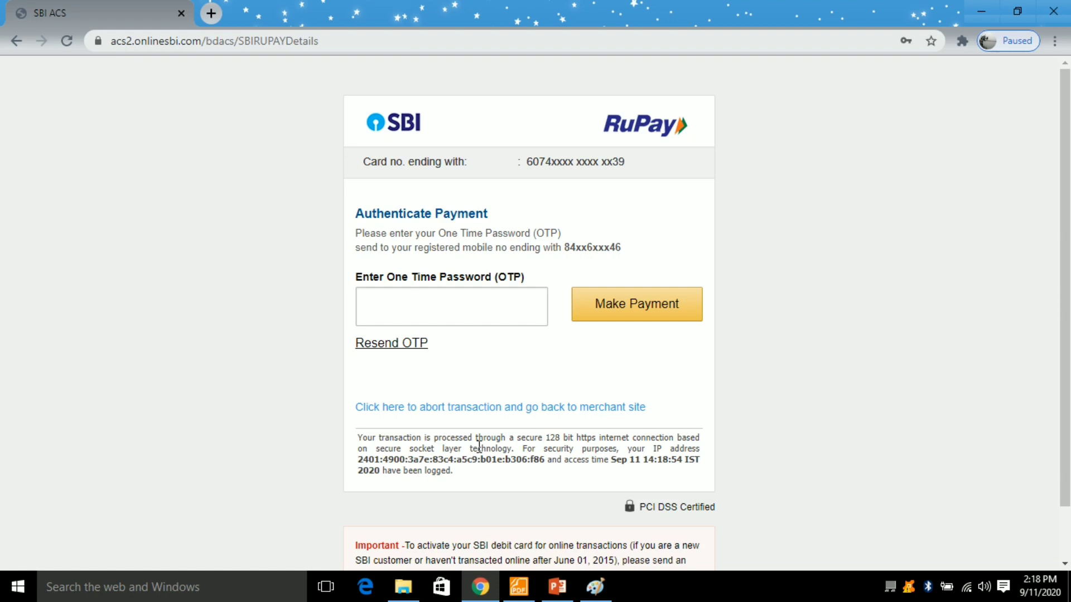
# - Enter the one-time password and complete the debit card payment
pyautogui.click(461, 302)
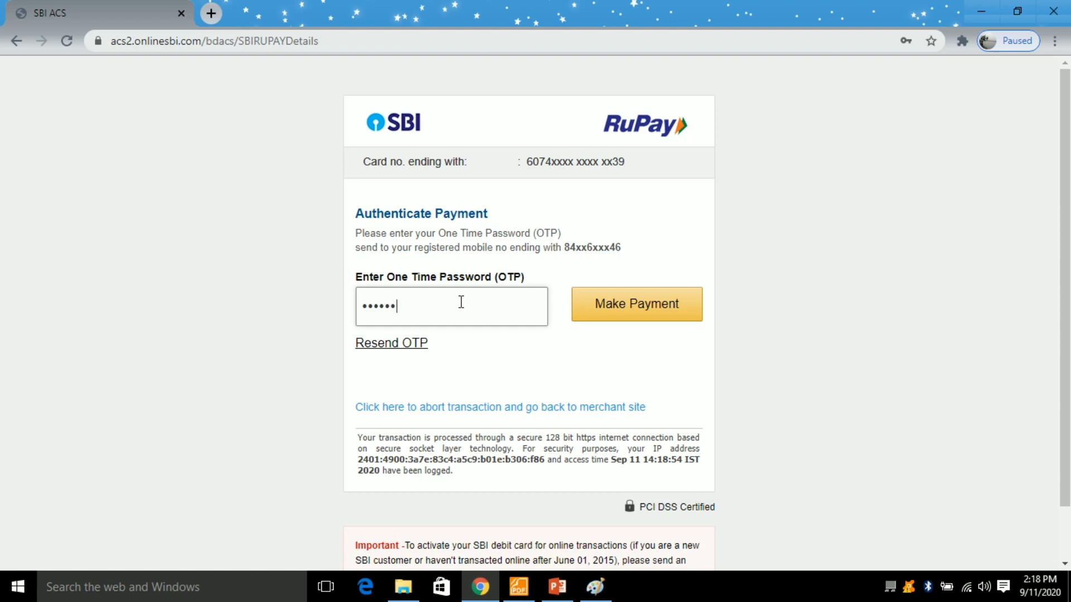
pyautogui.click(641, 311)
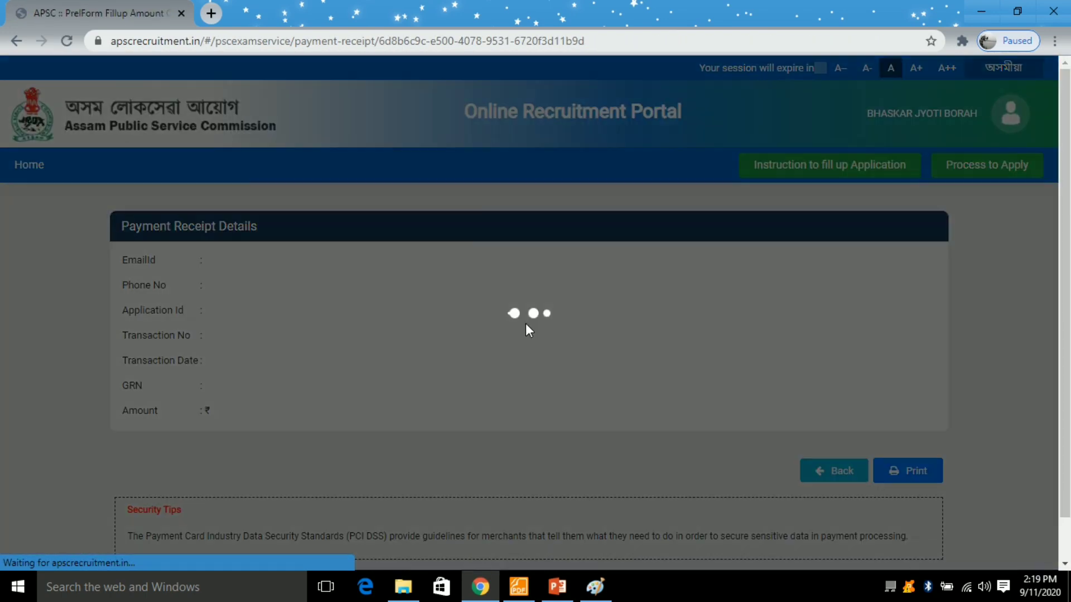
# - Review the Paid payment receipt and bring up its print window full screen
pyautogui.scroll(-6, 562, 354)
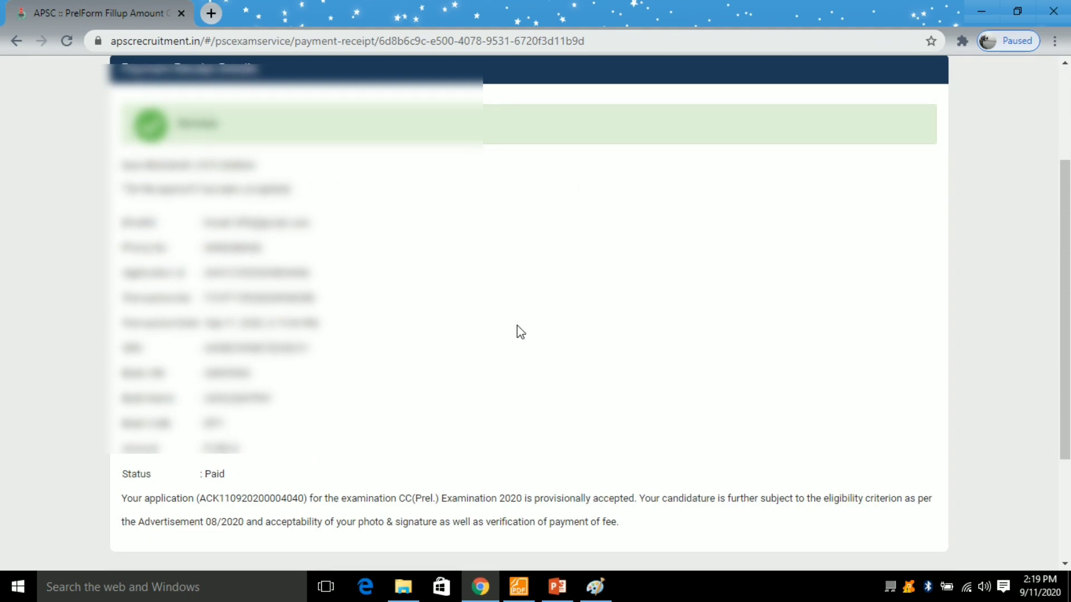
pyautogui.scroll(1, 430, 330)
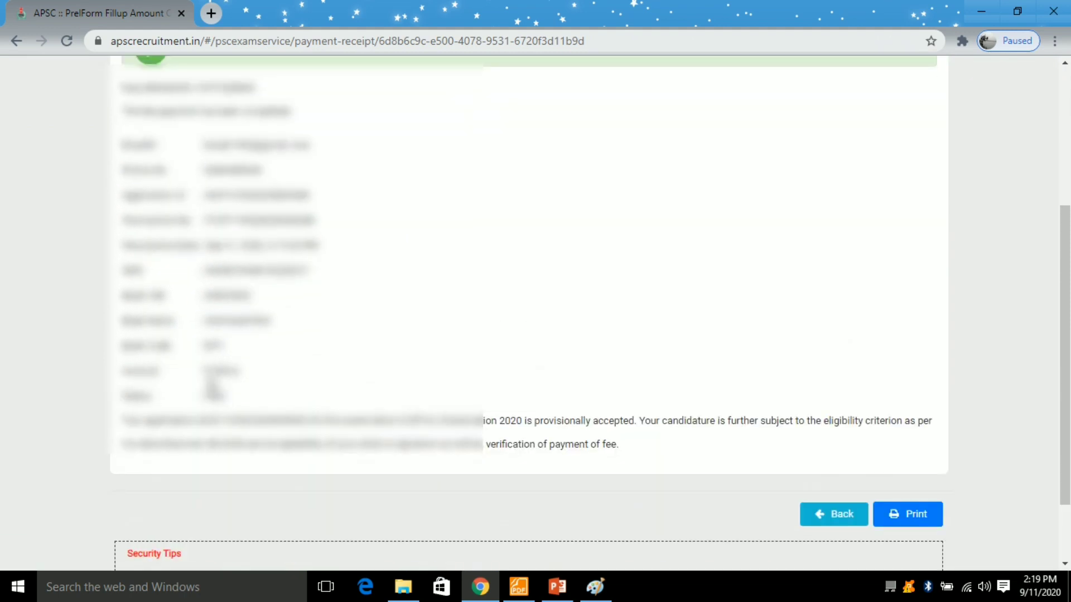
pyautogui.scroll(1, 253, 313)
pyautogui.scroll(1, 280, 291)
pyautogui.scroll(-5, 280, 291)
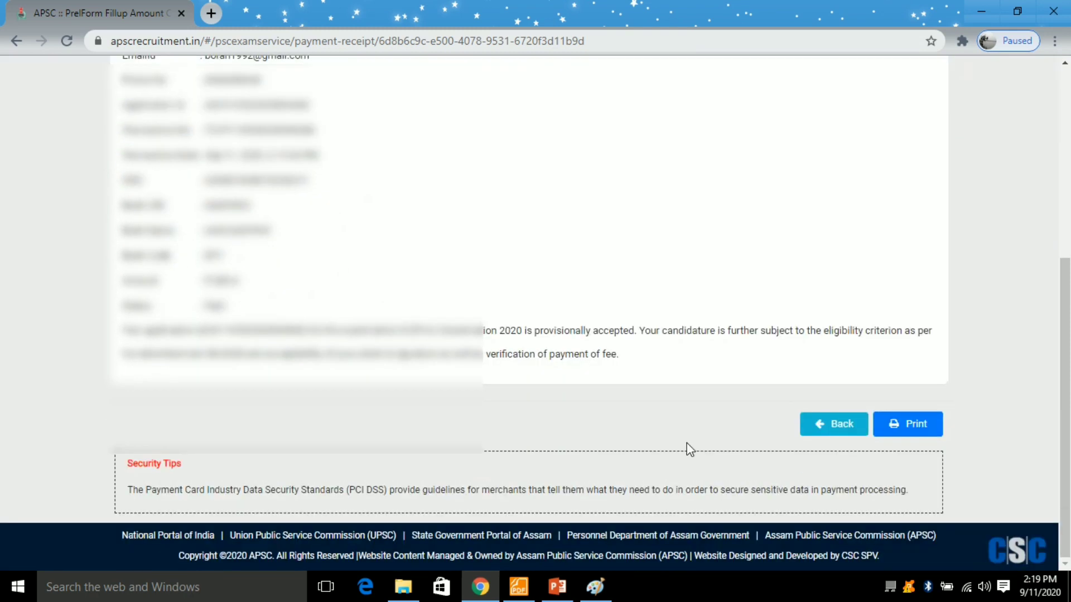
pyautogui.click(895, 427)
pyautogui.scroll(-1, 518, 304)
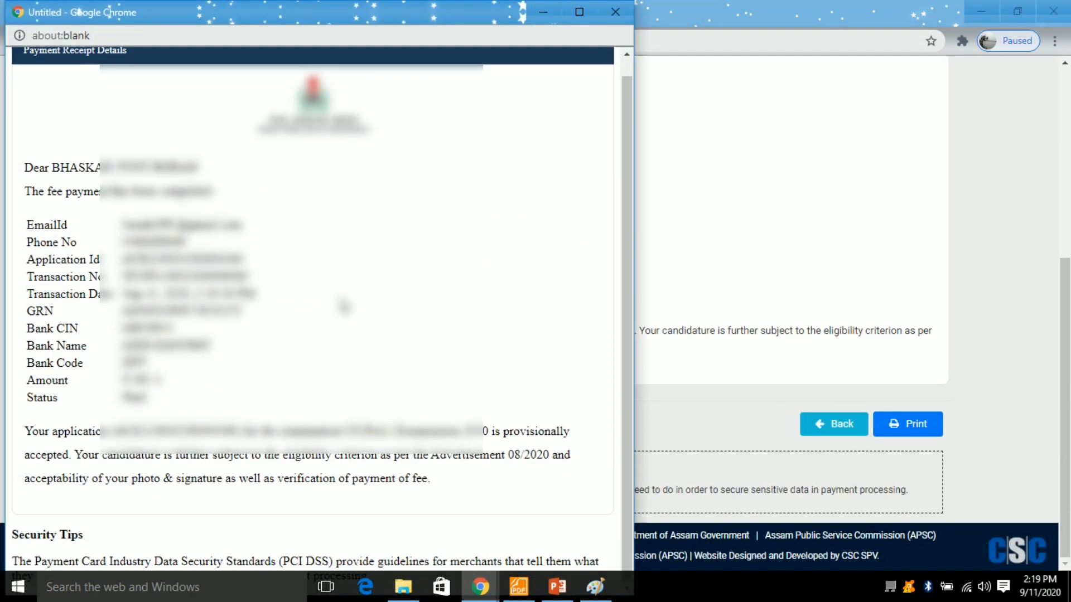
pyautogui.click(579, 12)
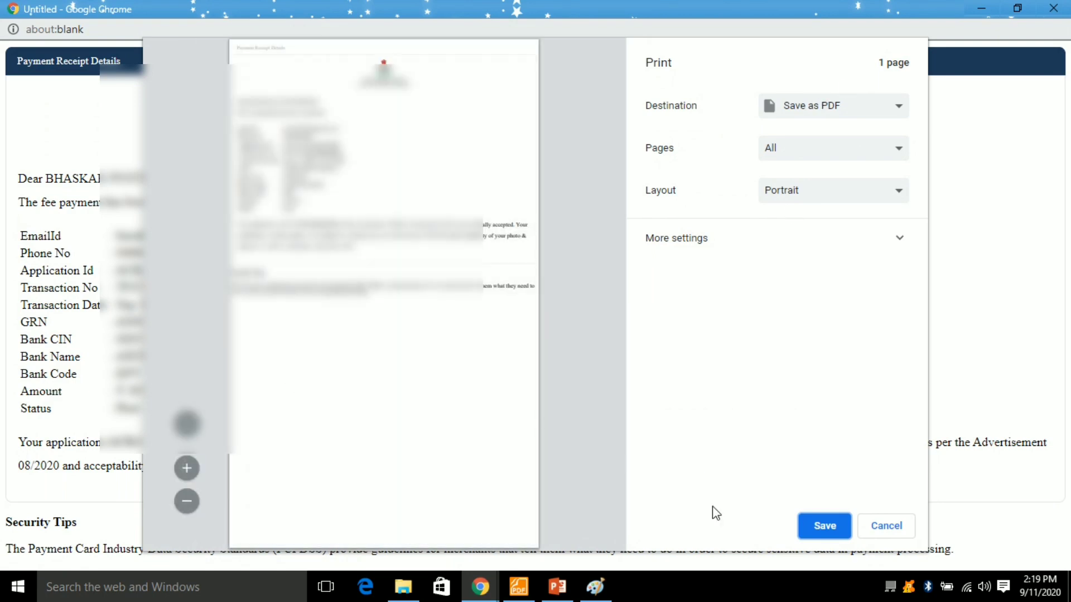
# - Save the receipt as a PDF named PAYMENT on the Desktop and close the window
pyautogui.click(831, 536)
pyautogui.click(66, 93)
pyautogui.click(66, 112)
pyautogui.click(185, 491)
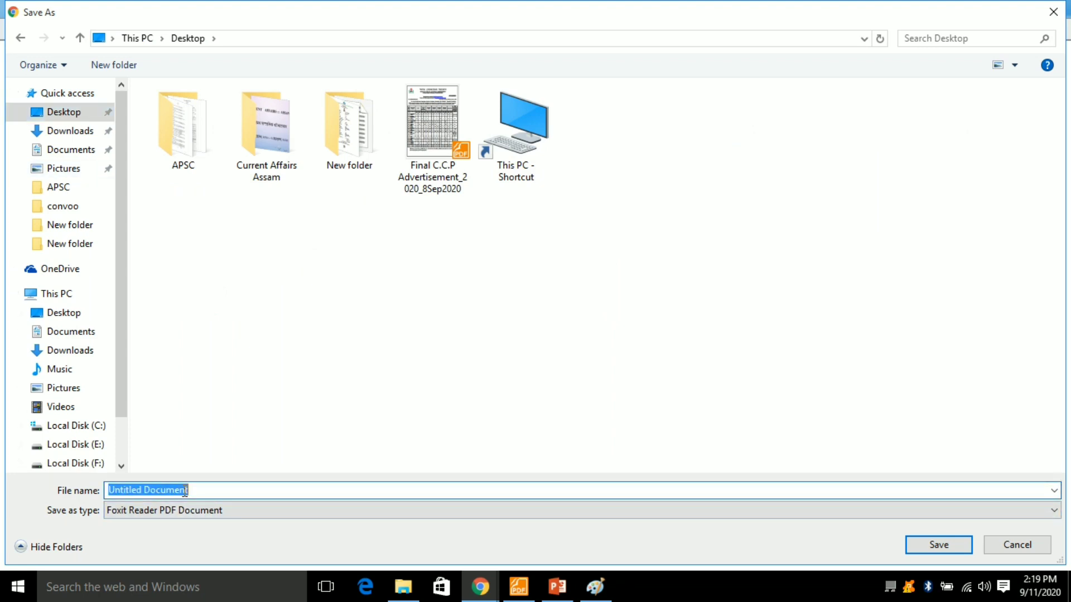
pyautogui.write('PAYMENT')
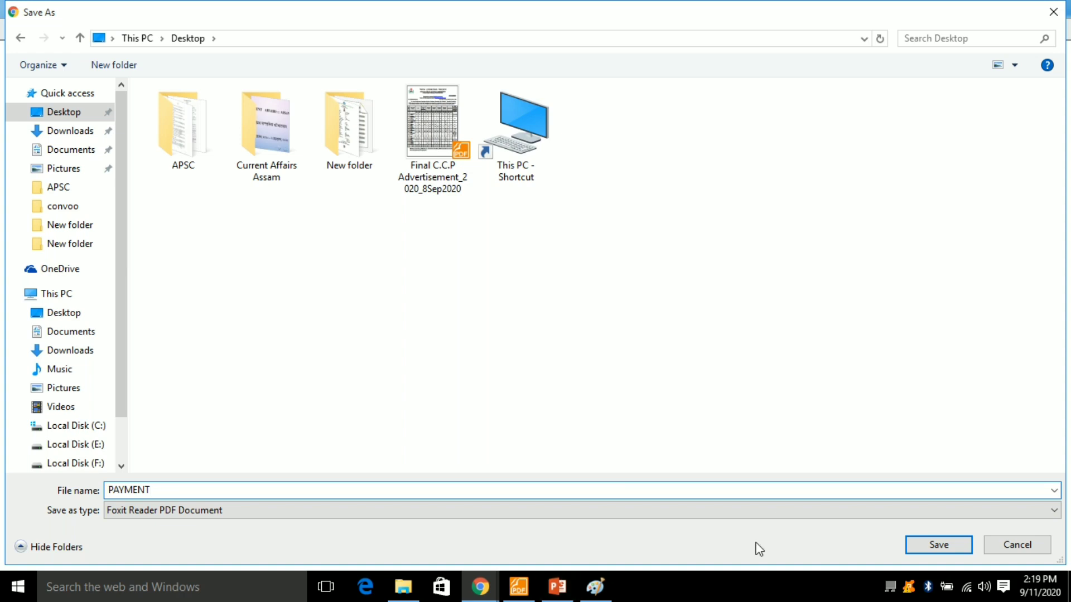
pyautogui.click(946, 549)
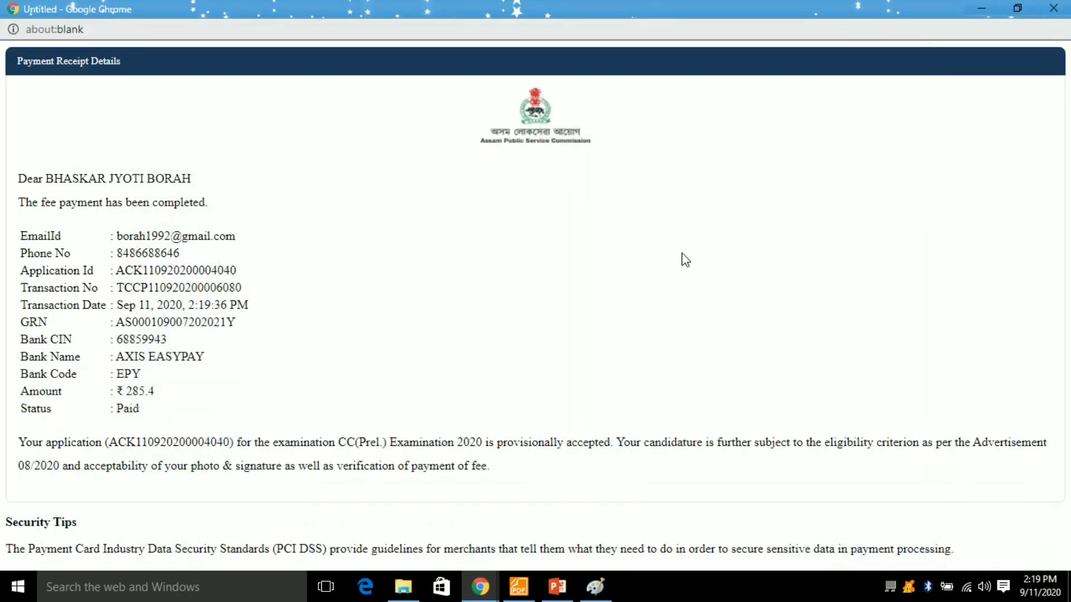
pyautogui.click(1051, 7)
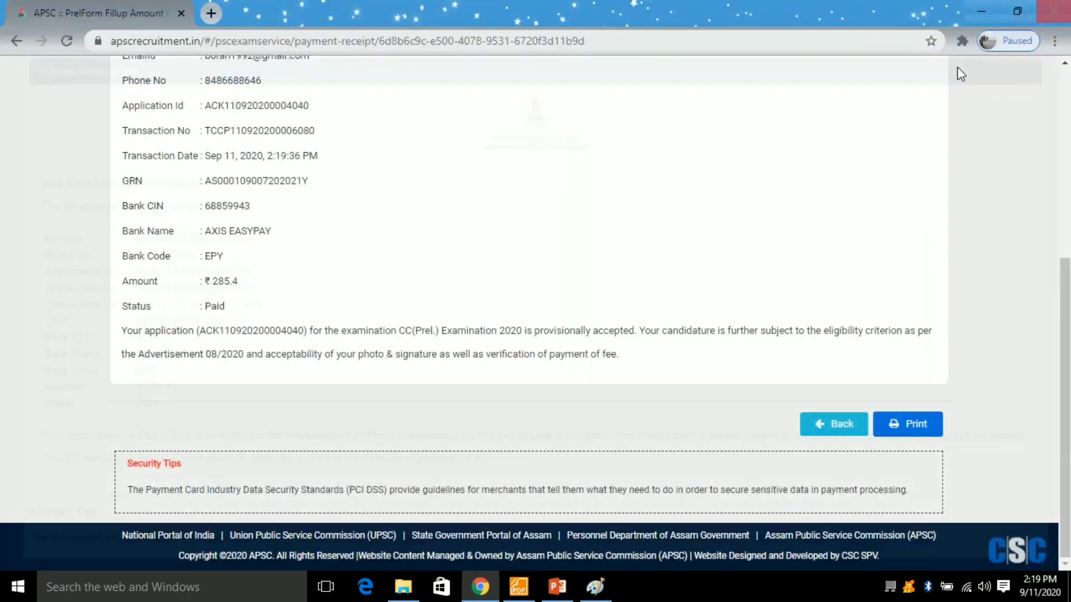
# - Return to the dashboard, download the Preliminary Application Form, and open the downloaded PDF
pyautogui.click(835, 429)
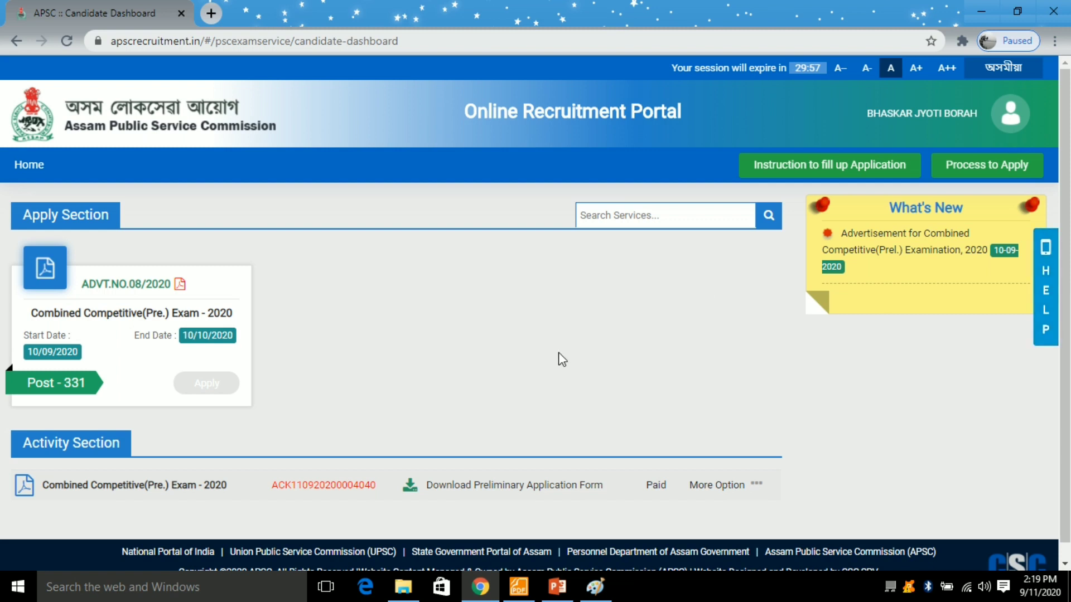
pyautogui.scroll(-1, 563, 357)
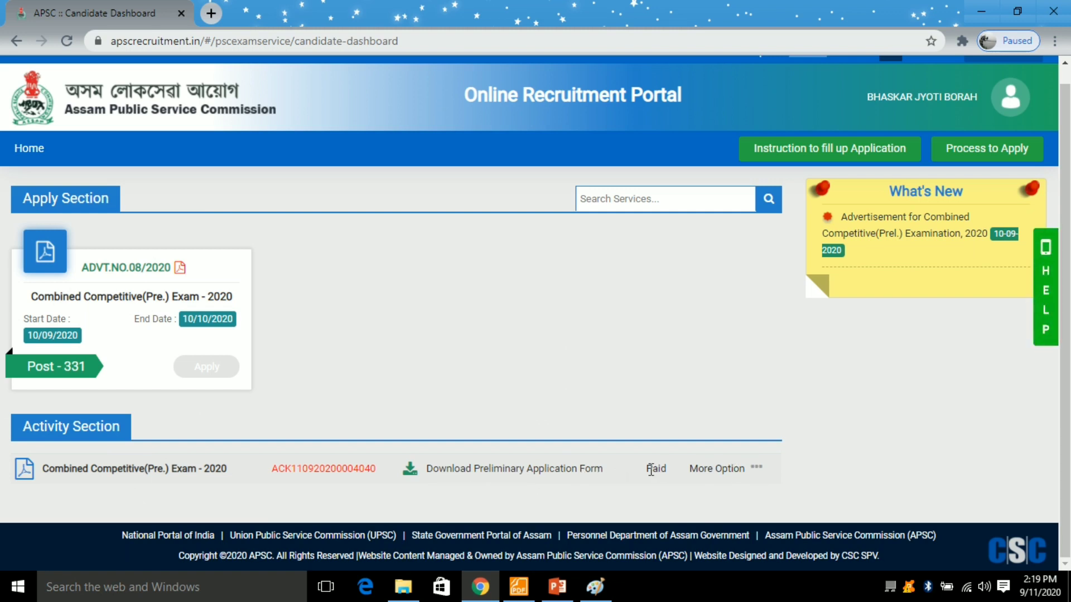
pyautogui.click(757, 468)
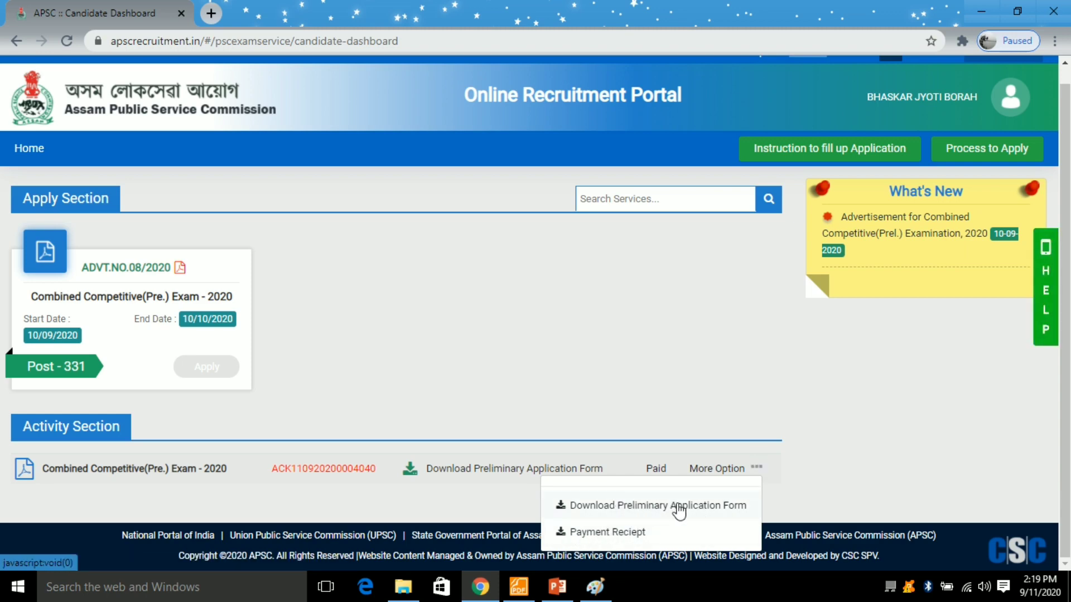
pyautogui.click(605, 507)
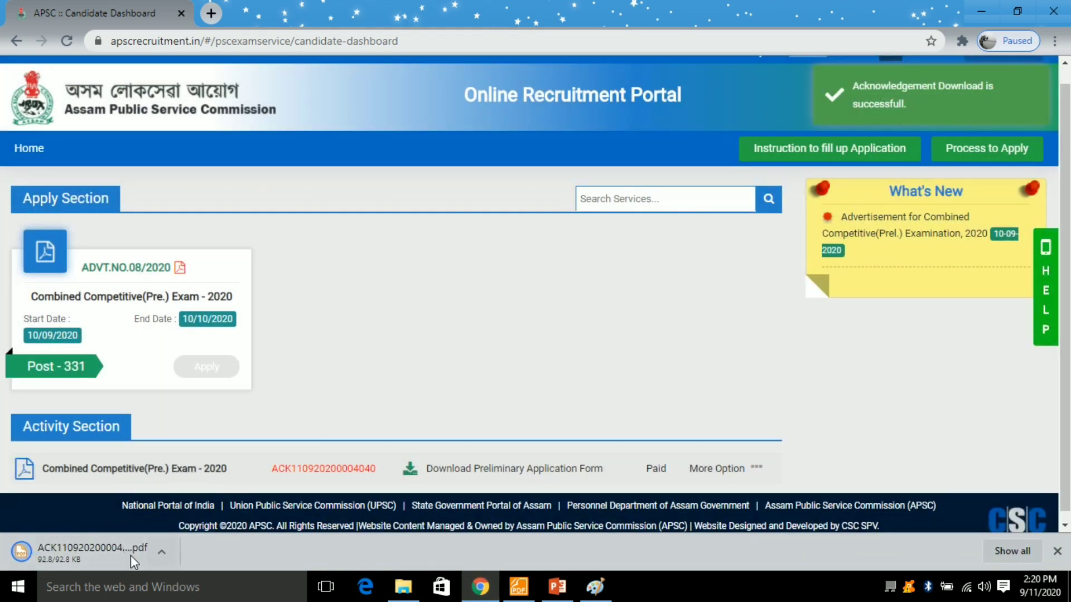
pyautogui.click(95, 550)
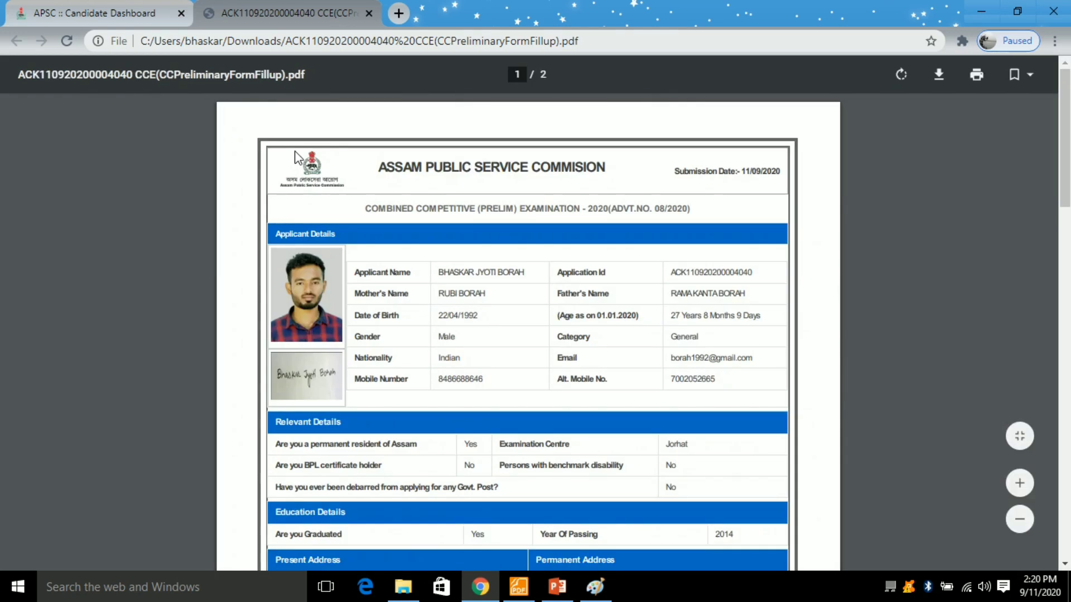
# - Save the two-page application form PDF to the Desktop and close its tab
pyautogui.scroll(-2, 528, 282)
pyautogui.scroll(-8, 491, 290)
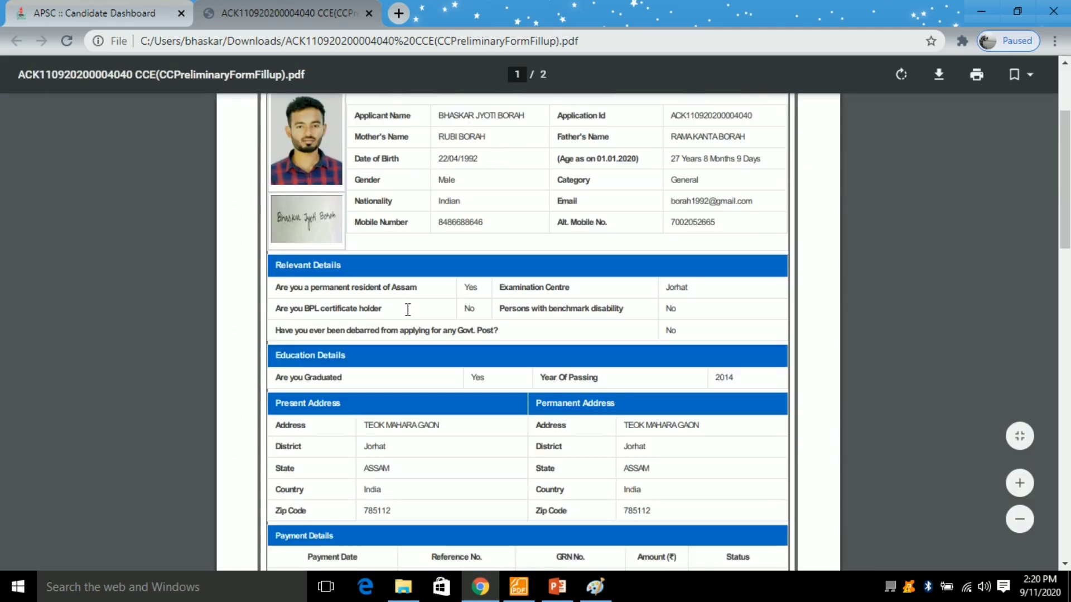
pyautogui.scroll(-10, 438, 325)
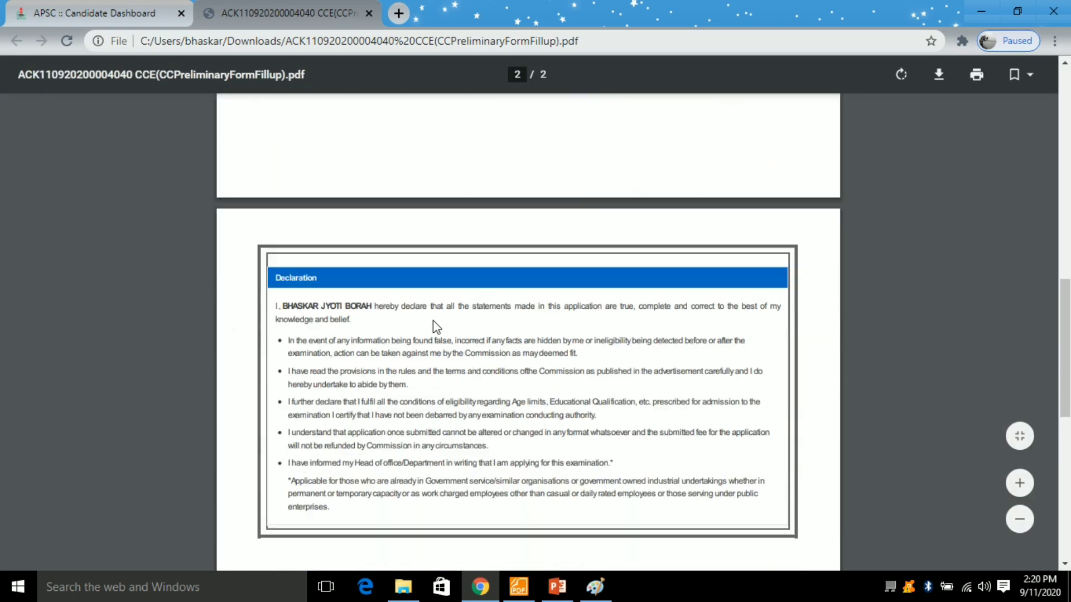
pyautogui.scroll(20, 433, 319)
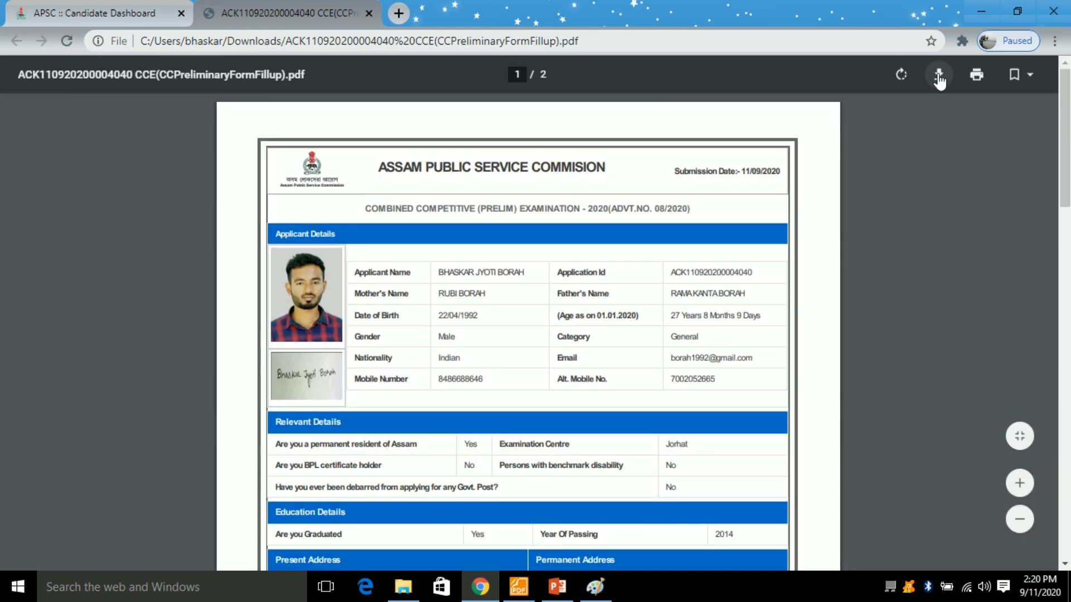
pyautogui.hotkey('ctrl', 's')
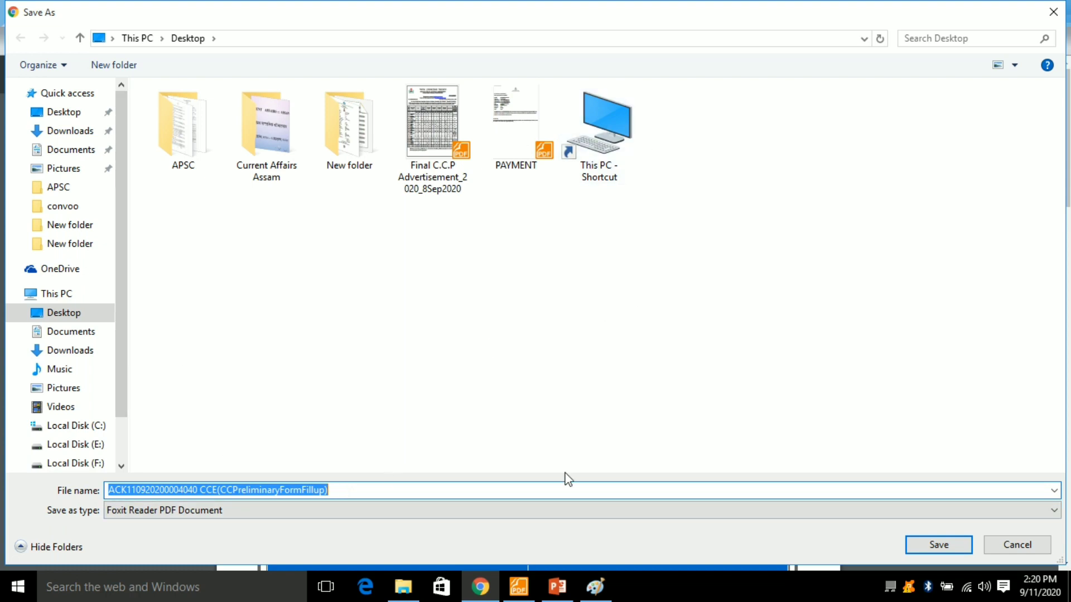
pyautogui.click(72, 112)
pyautogui.click(944, 546)
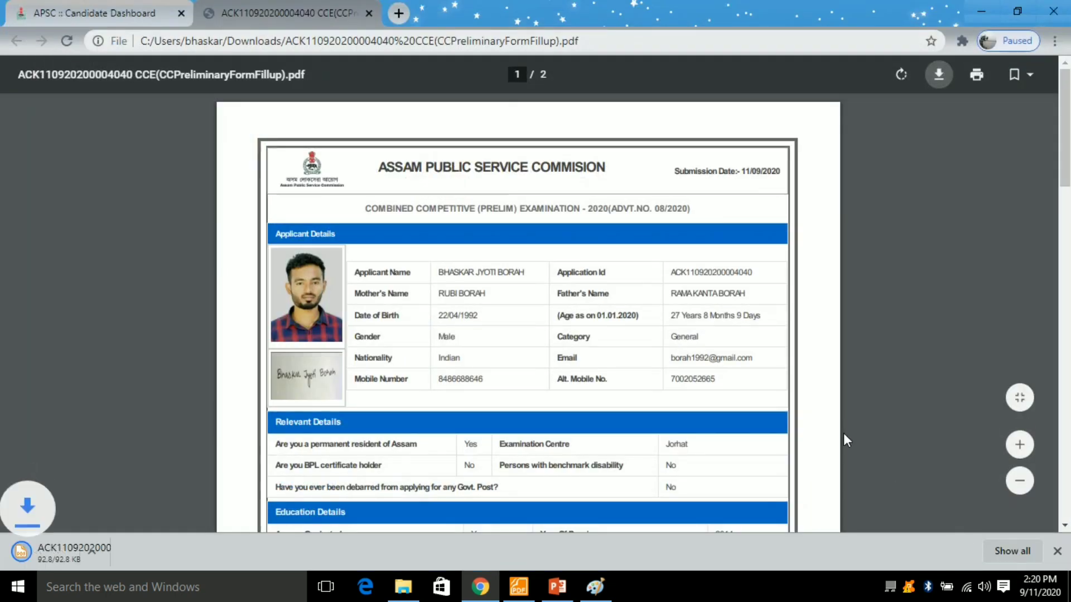
pyautogui.scroll(-15, 597, 387)
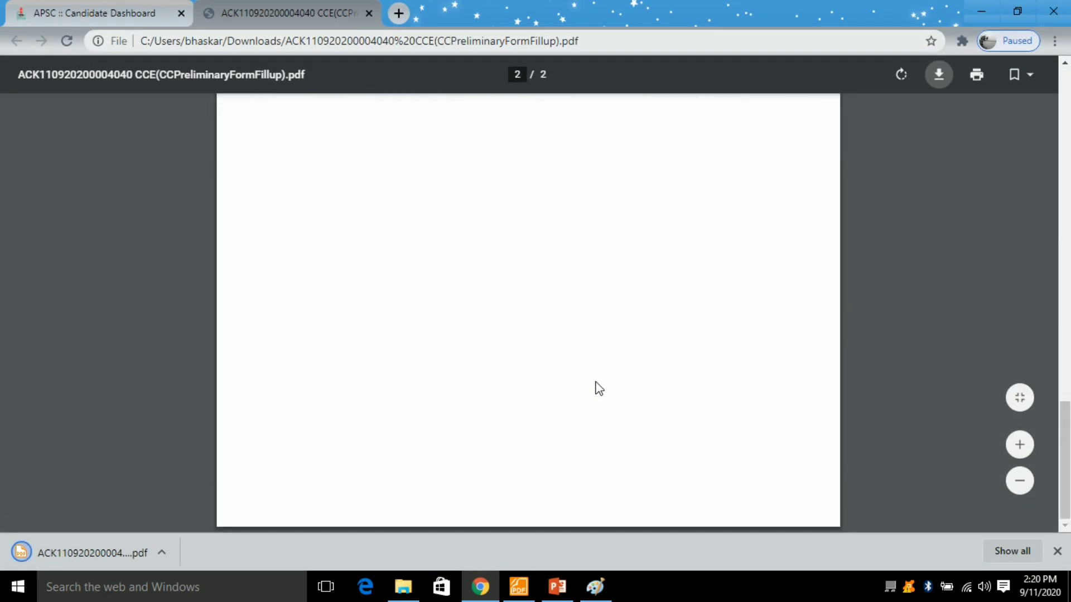
pyautogui.scroll(12, 591, 369)
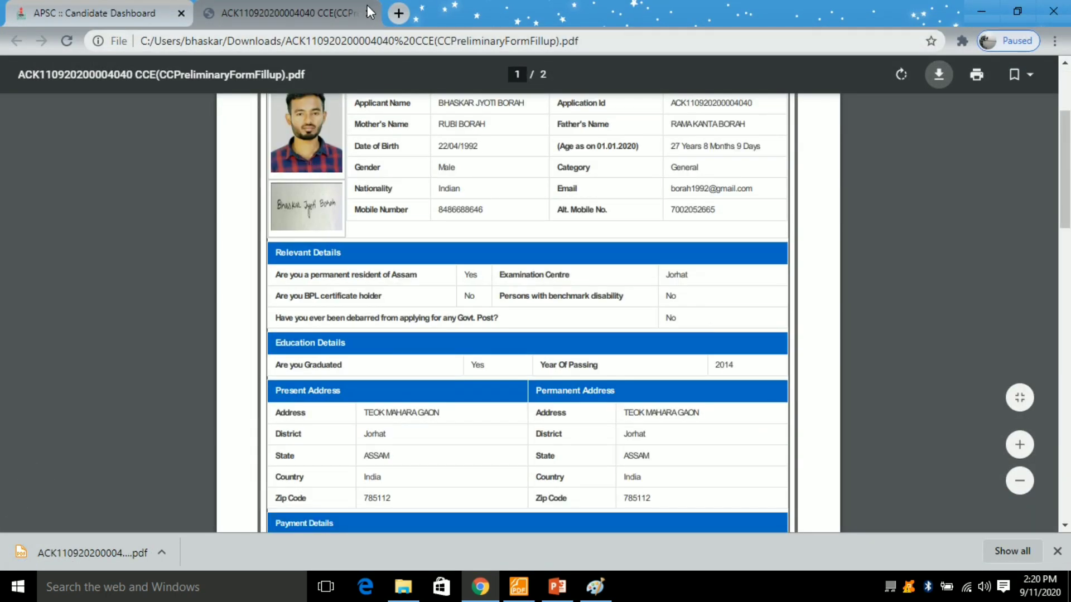
pyautogui.click(368, 12)
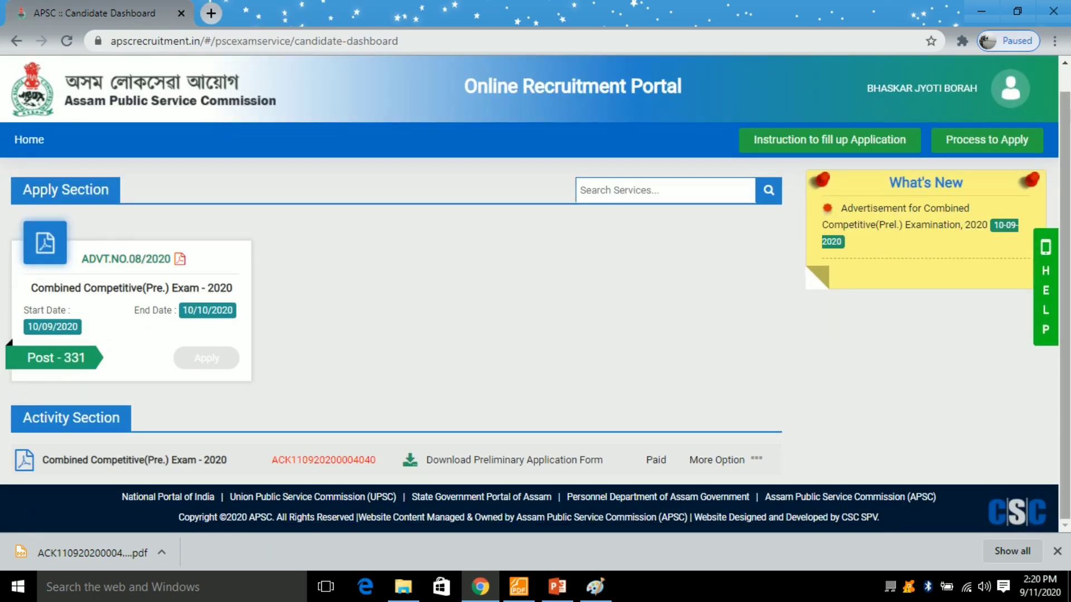
# - Sign out of the APSC portal, then close Chrome, Paint, the Downloads folder and Foxit Reader
pyautogui.click(1021, 90)
pyautogui.click(892, 160)
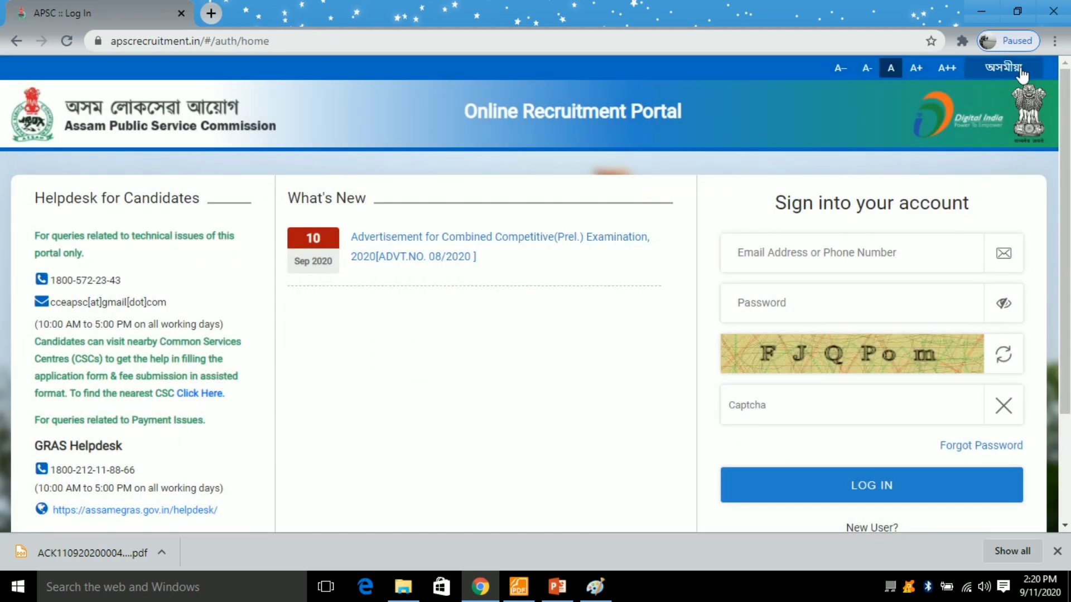
pyautogui.click(1054, 6)
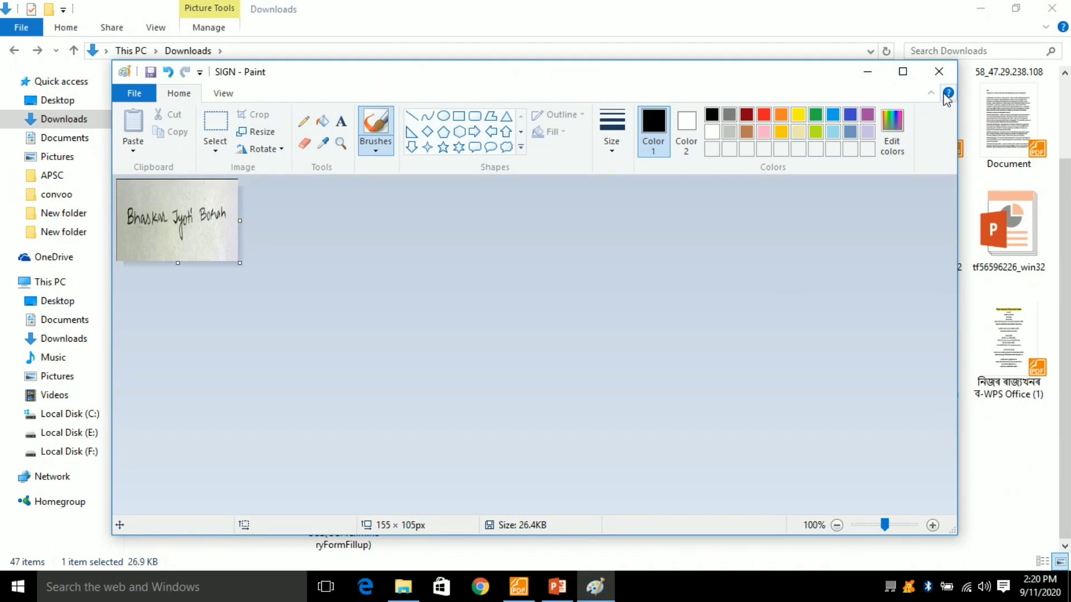
pyautogui.click(939, 72)
pyautogui.click(1052, 8)
pyautogui.click(1059, 7)
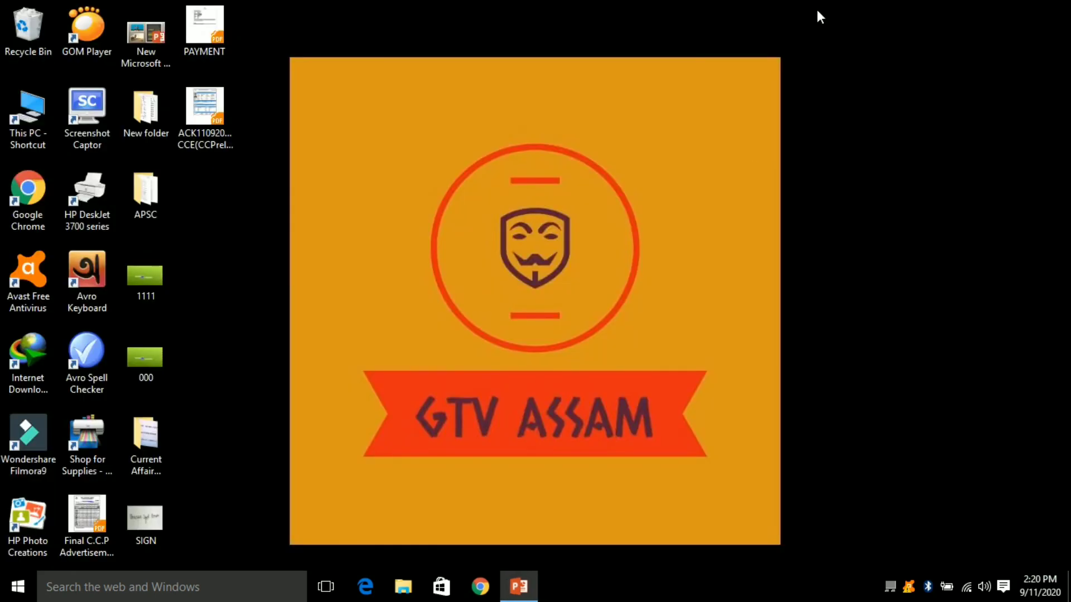